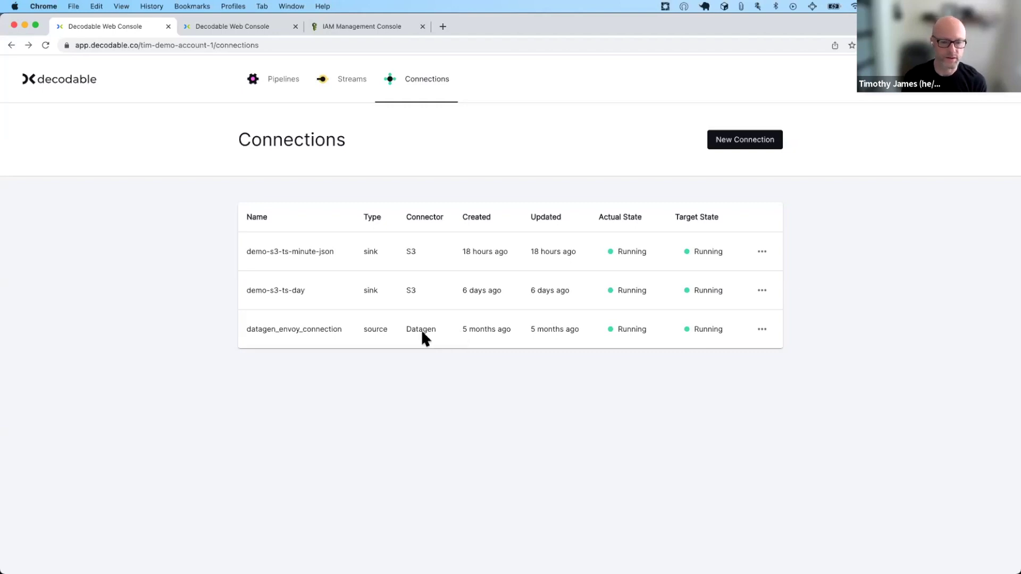
Open the datagen_envoy_connection source connection and review the field name and type in its schema.
left_click(421, 330)
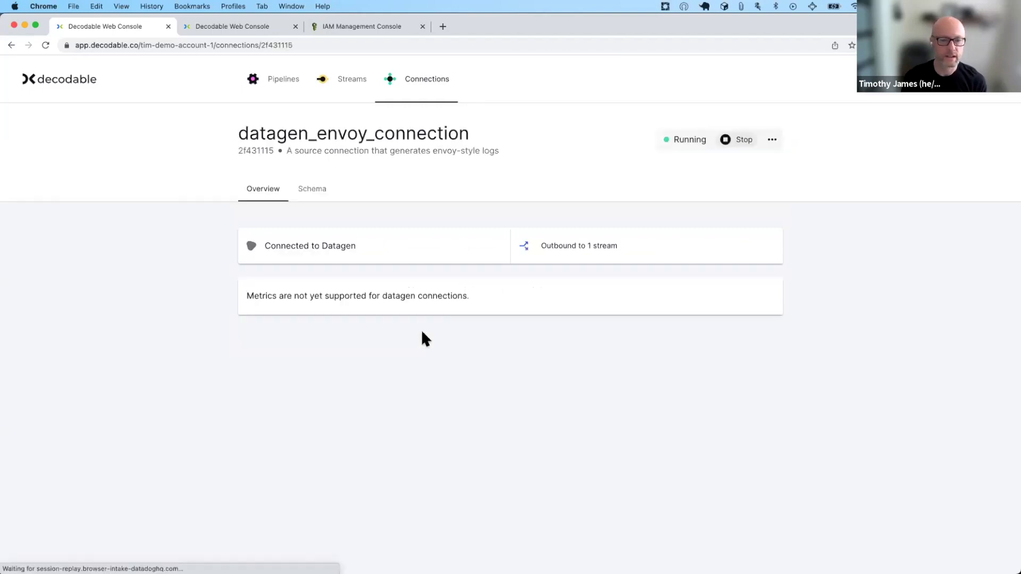
left_click(315, 194)
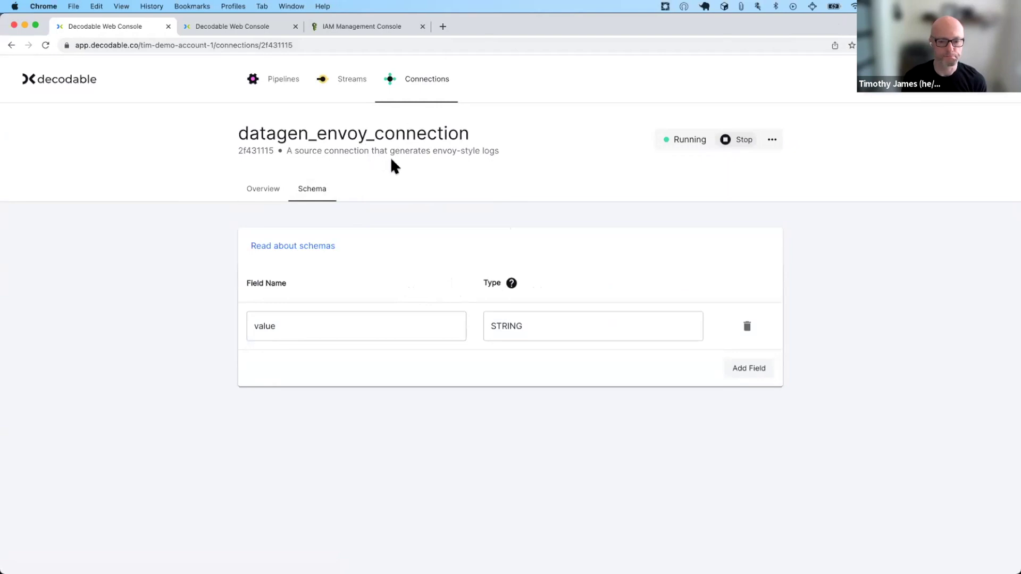
left_click(292, 309)
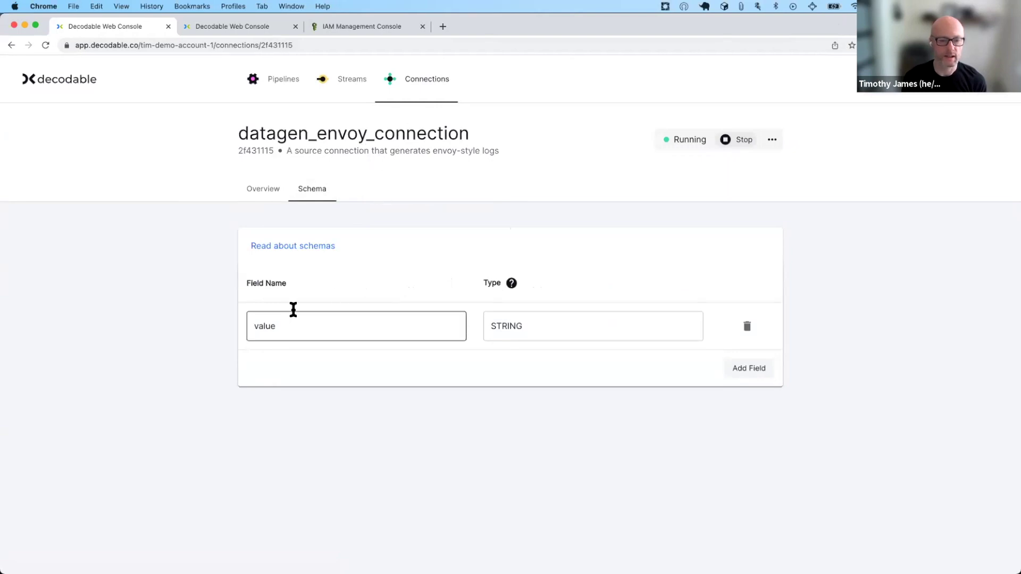
left_click(283, 207)
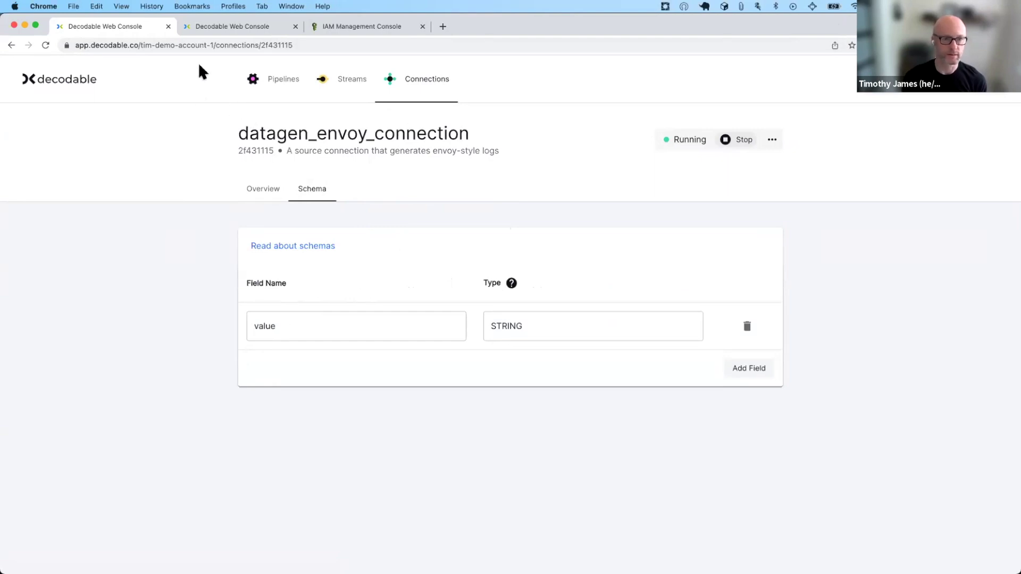
Highlight the envoy_raw stream name in the draft pipeline's SQL query, and return to the datagen connection.
left_click(218, 25)
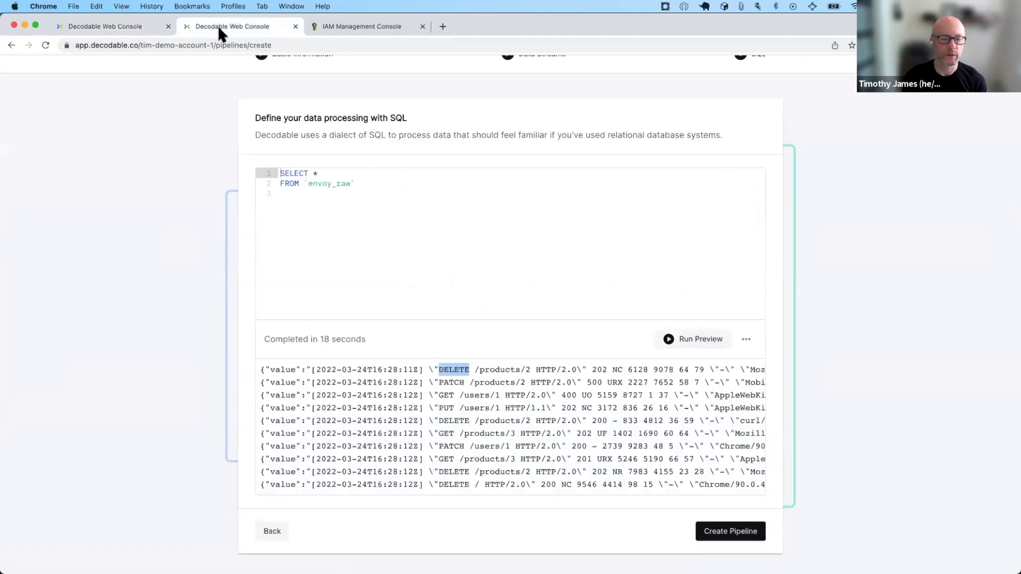
double_click(324, 184)
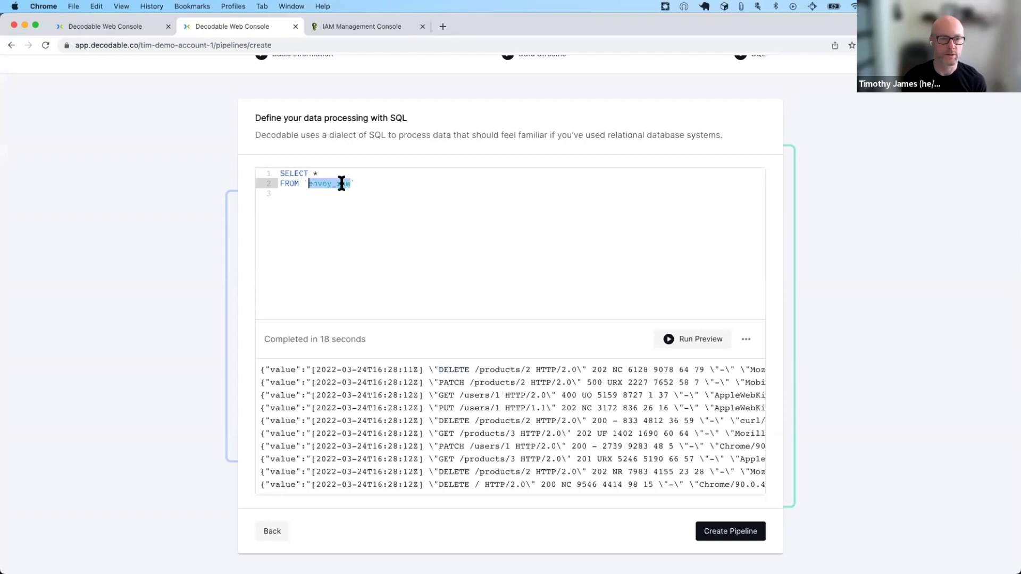
left_click(107, 23)
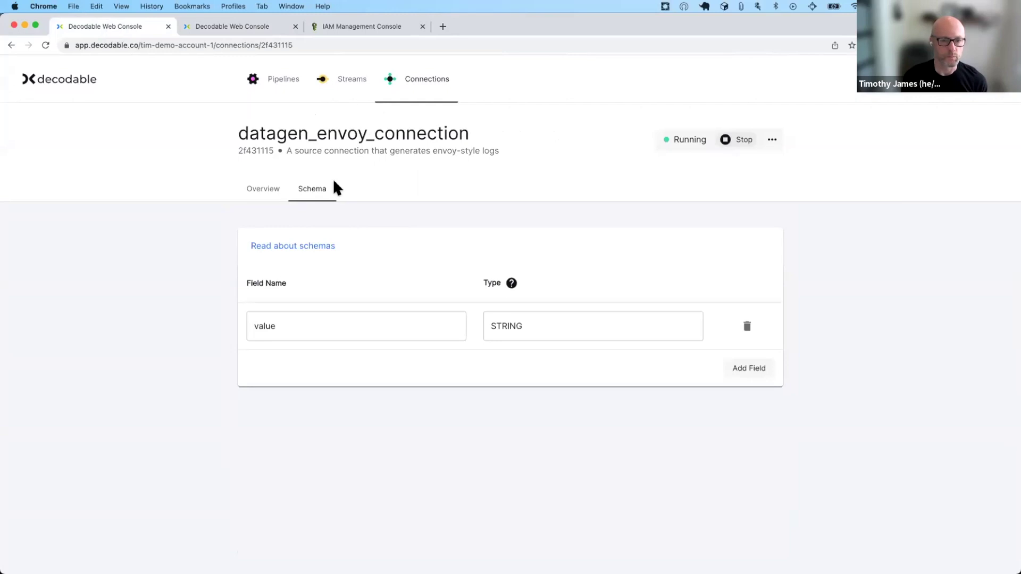
Open the outbound stream from the connection's overview and highlight the value field in its schema.
left_click(267, 200)
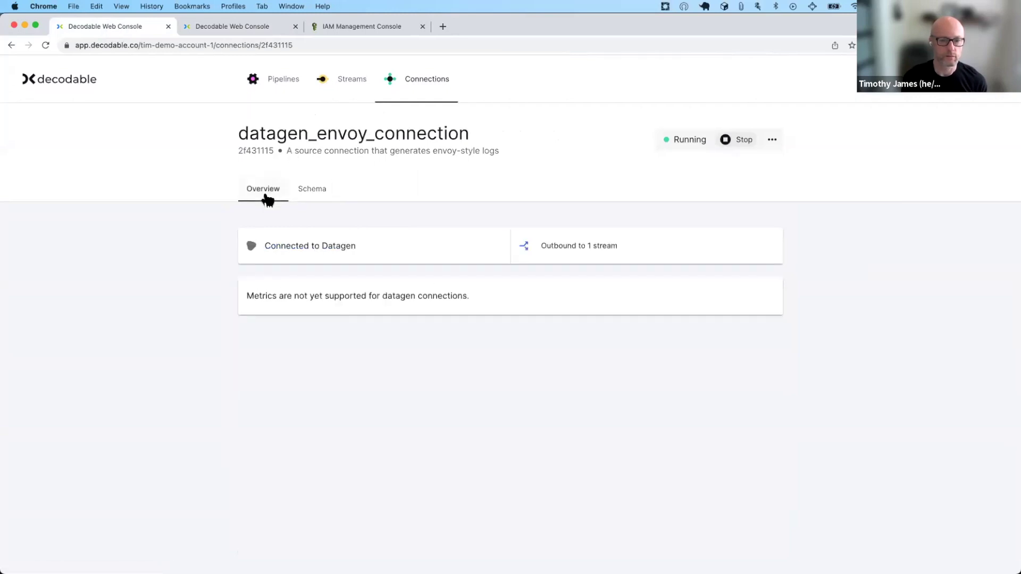
left_click(596, 247)
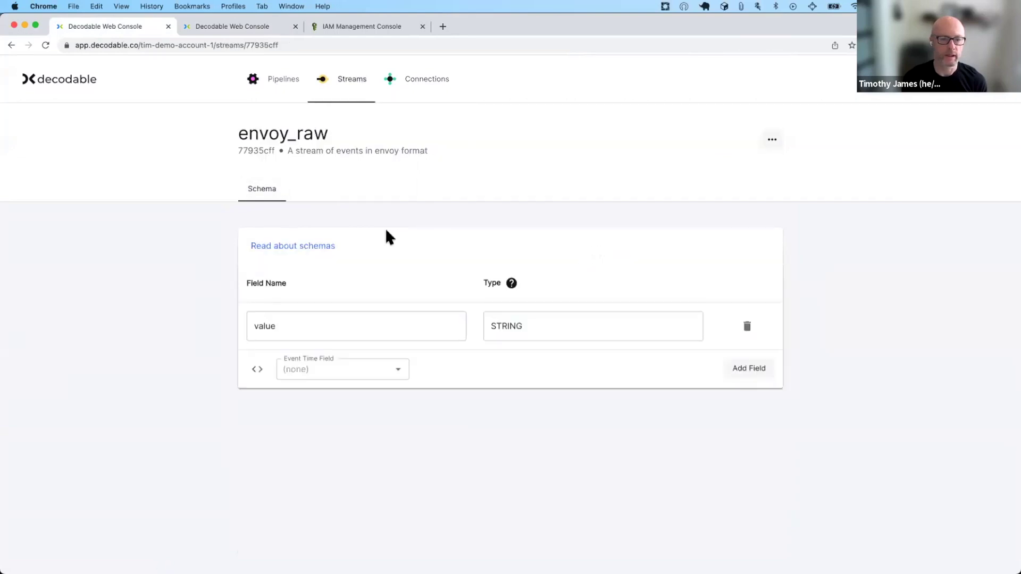
double_click(265, 327)
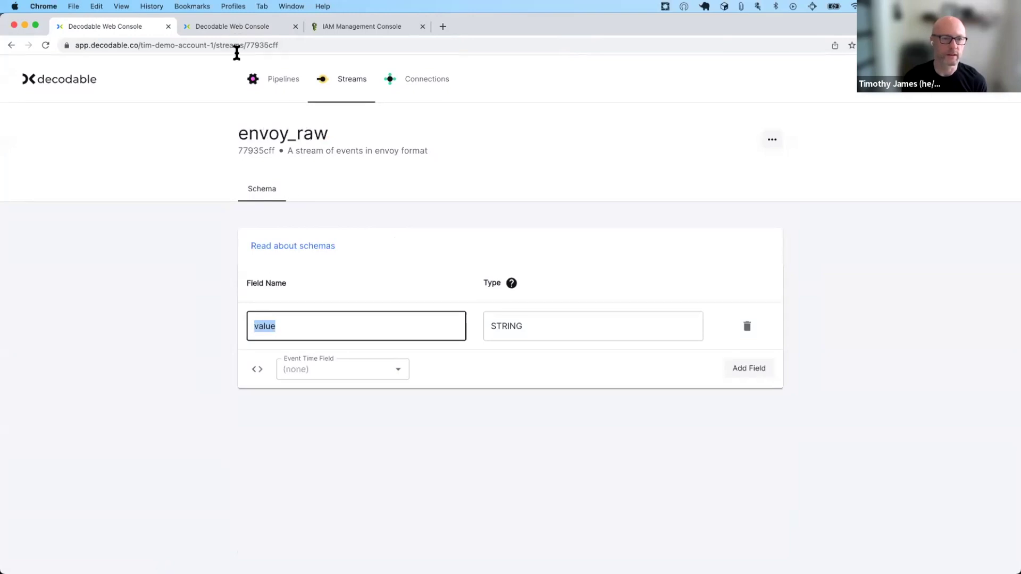
Examine the first raw Envoy record in the draft pipeline's preview output, including its timestamp, HTTP method, protocol and response code.
left_click(262, 31)
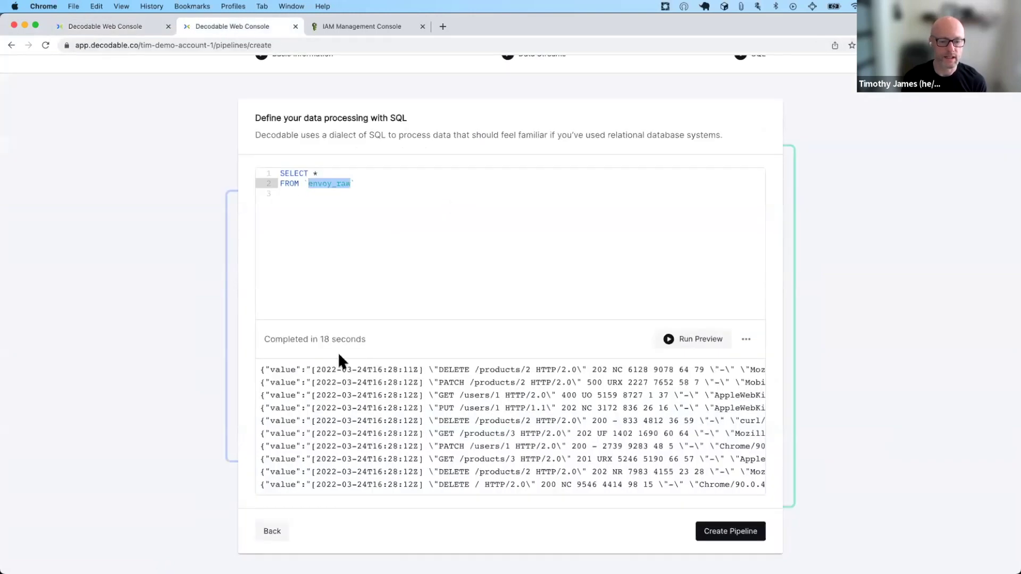
left_click(306, 370)
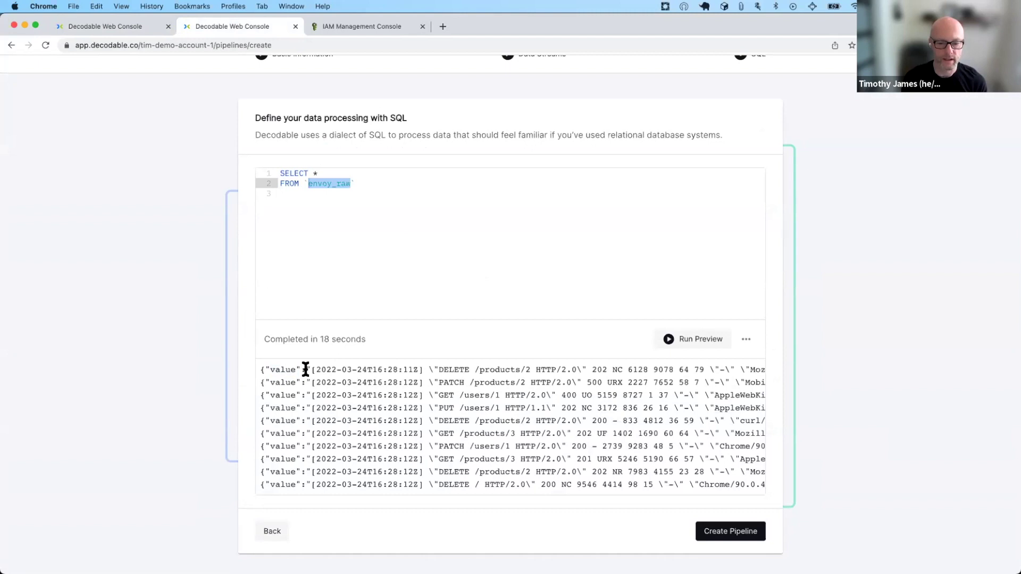
double_click(509, 370)
left_click(375, 371)
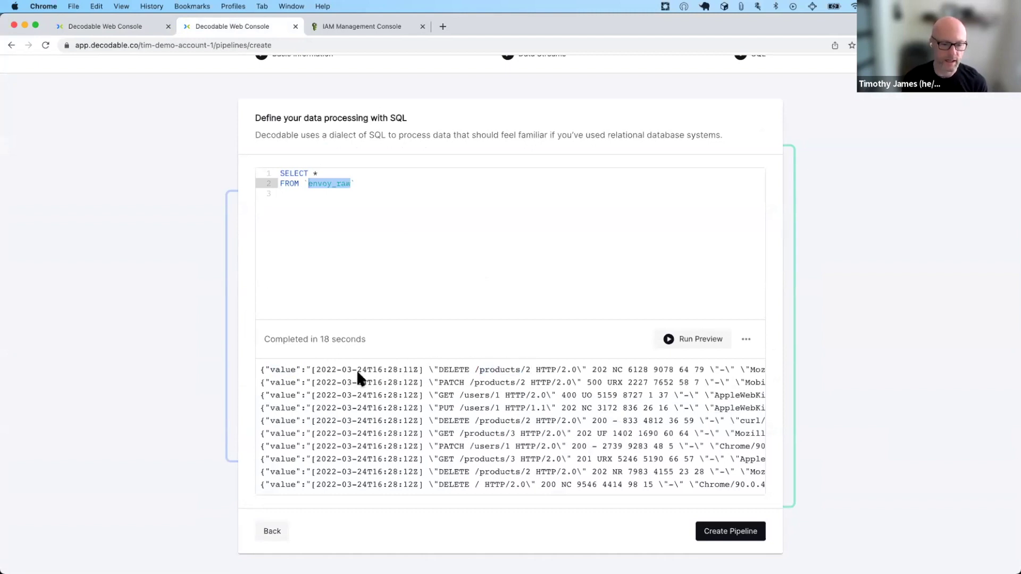
double_click(324, 369)
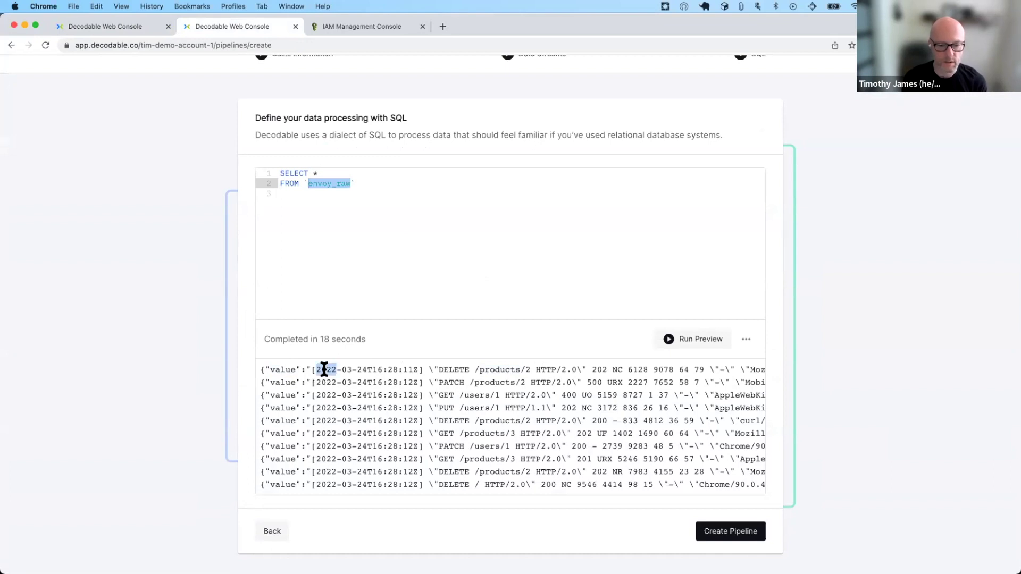
double_click(450, 368)
left_click(473, 369)
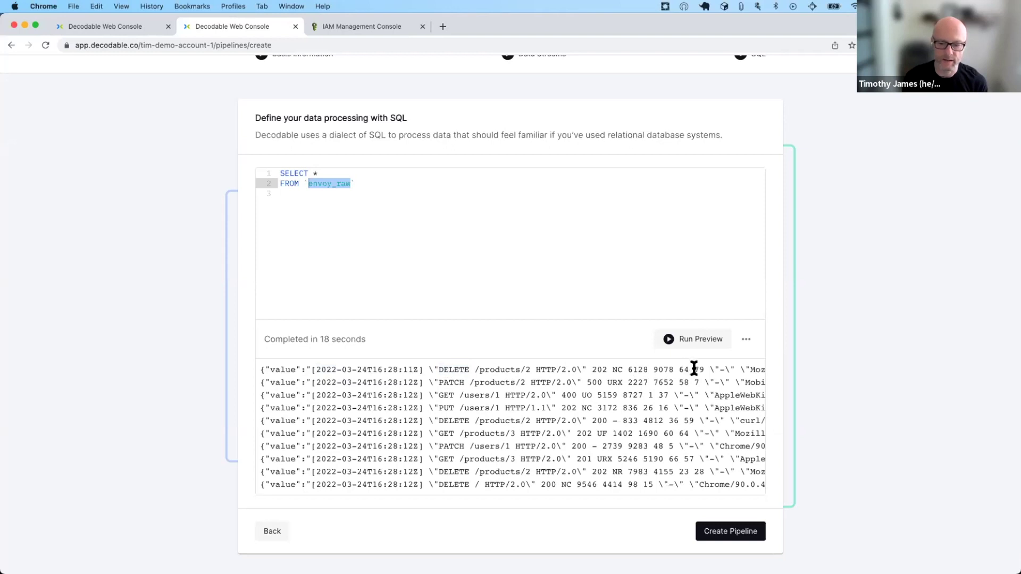
double_click(600, 370)
left_click(89, 187)
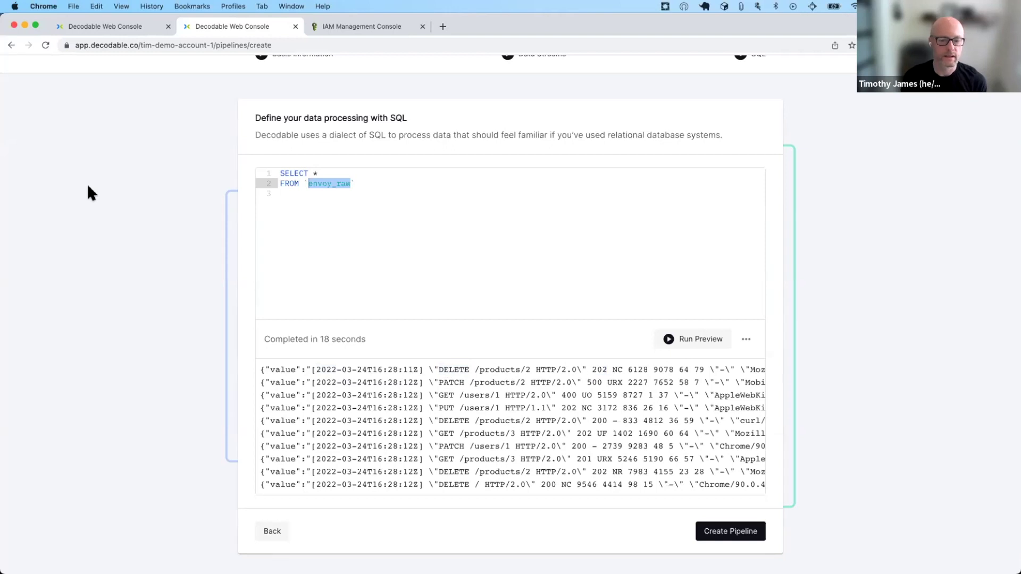
Open the SQL of the demo1 pipeline and highlight its http_events insert target.
left_click(105, 29)
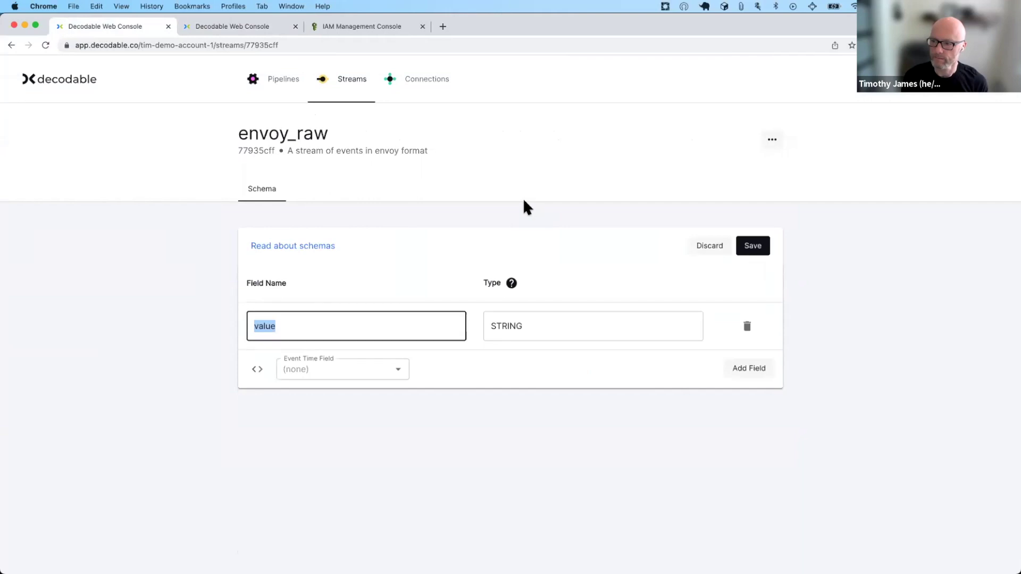
left_click(287, 84)
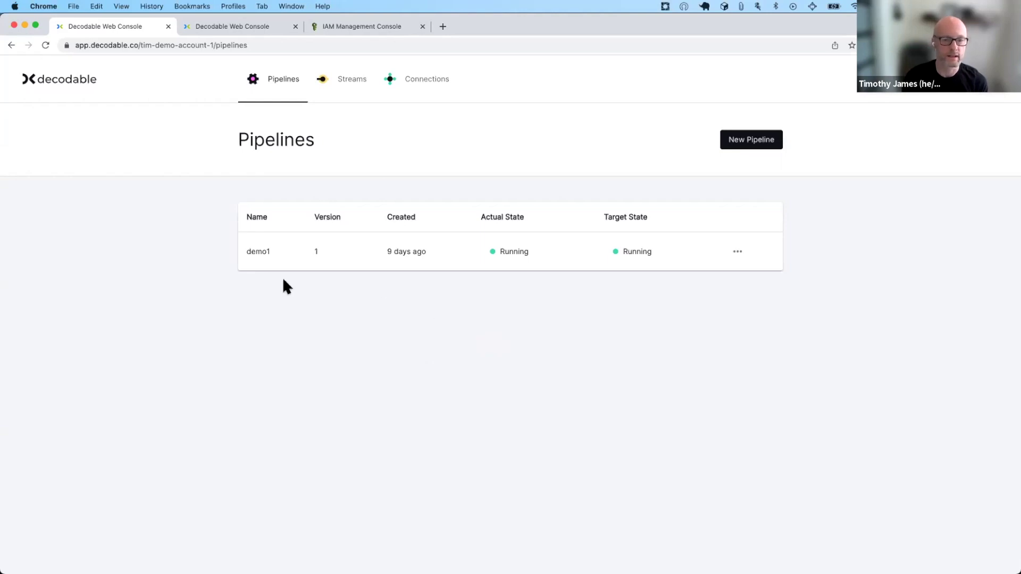
left_click(259, 251)
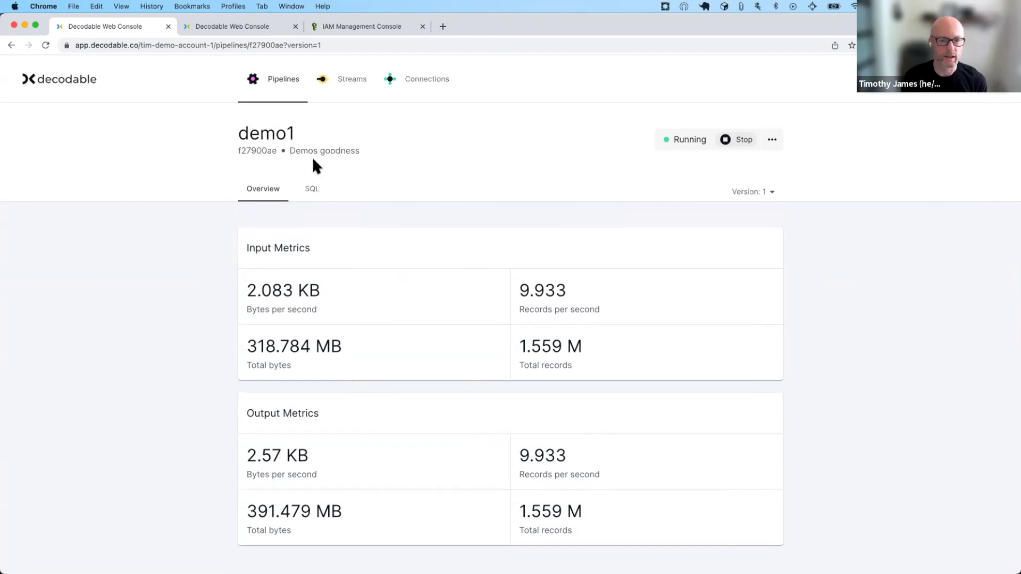
left_click(314, 189)
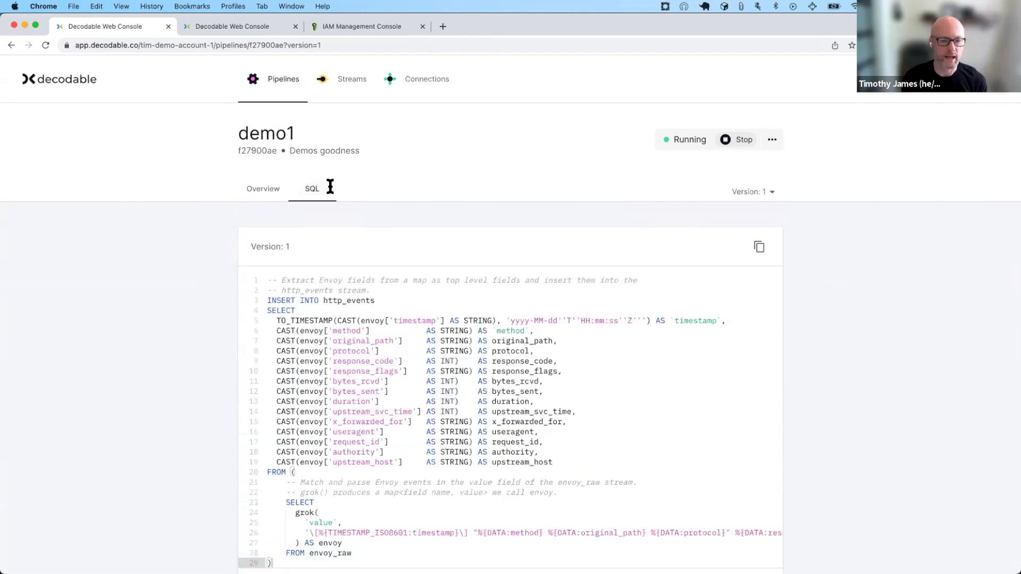
scroll(330, 187, "down", 2)
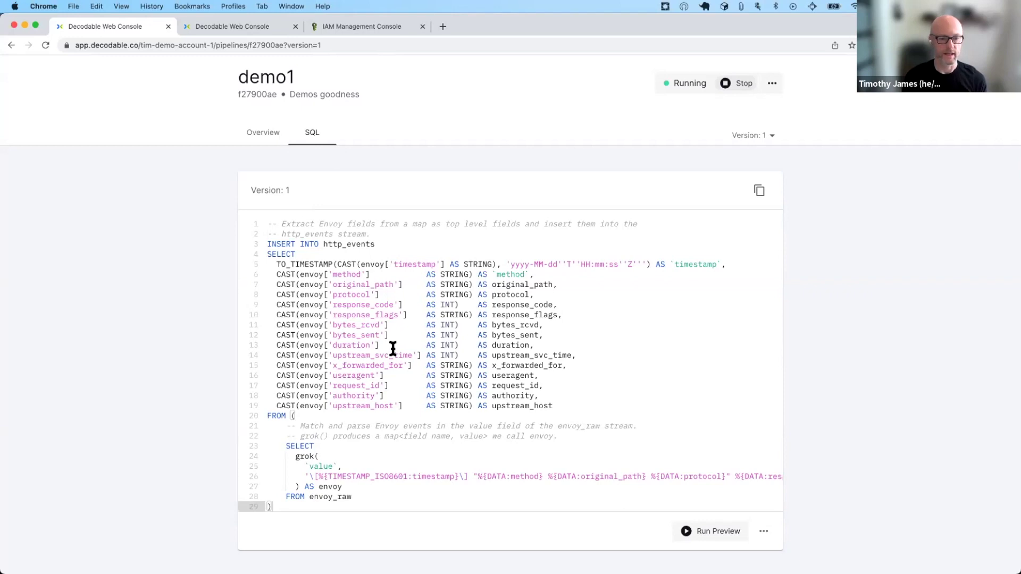
double_click(345, 245)
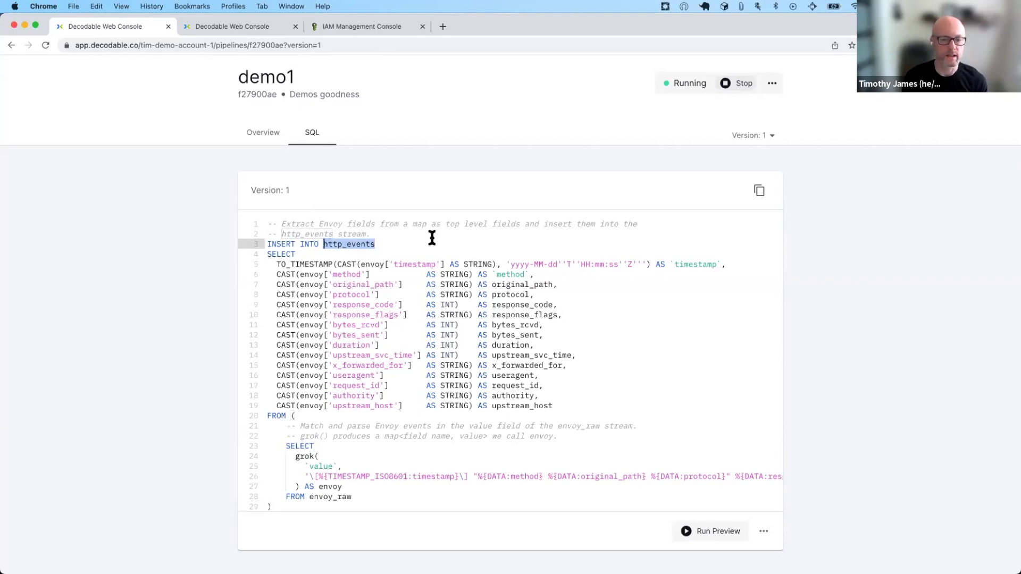
Open the streams list in a separate browser tab and go to the http_events stream.
scroll(159, 187, "up", 2)
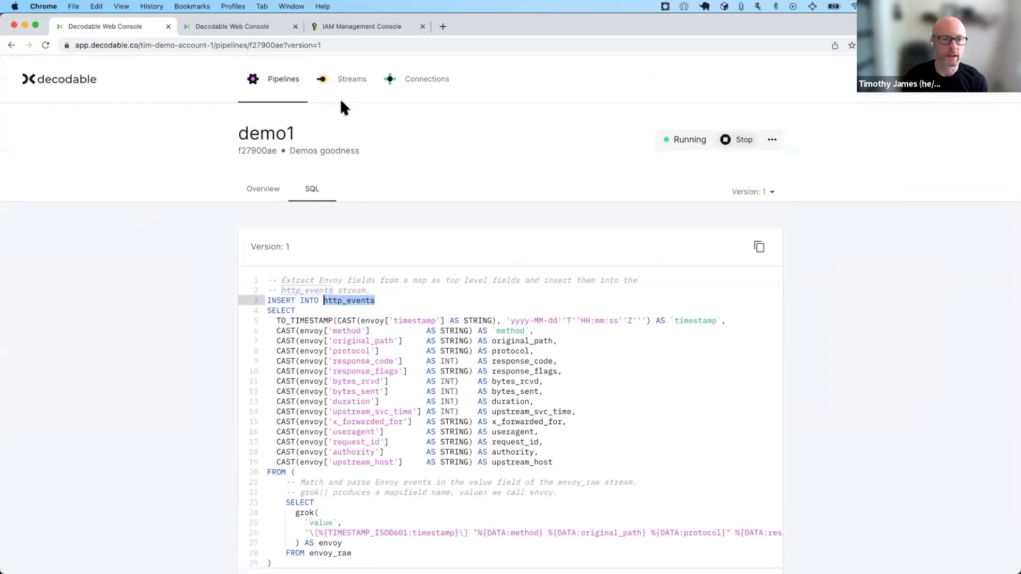
left_click(340, 82, "super")
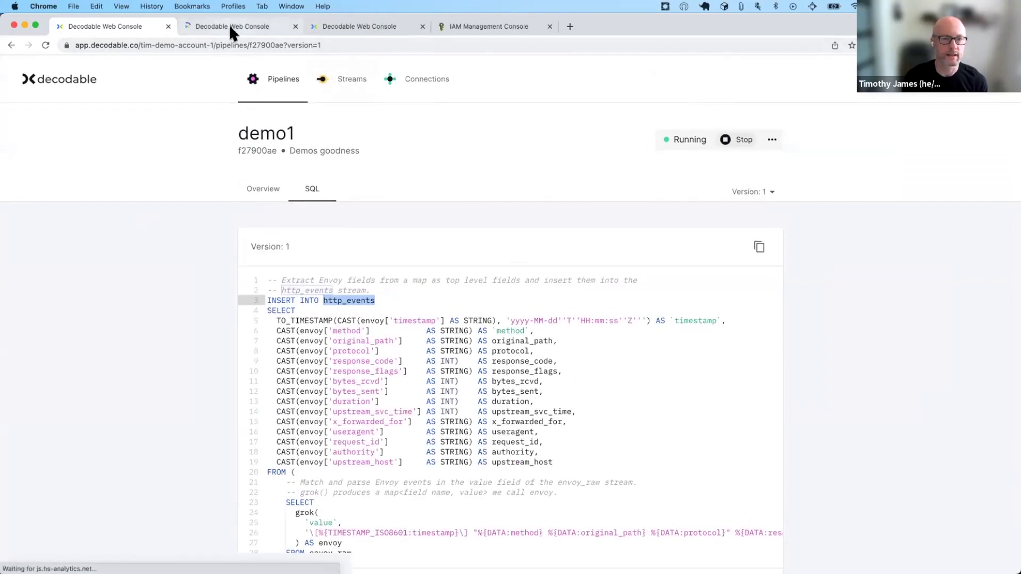
left_click(229, 25)
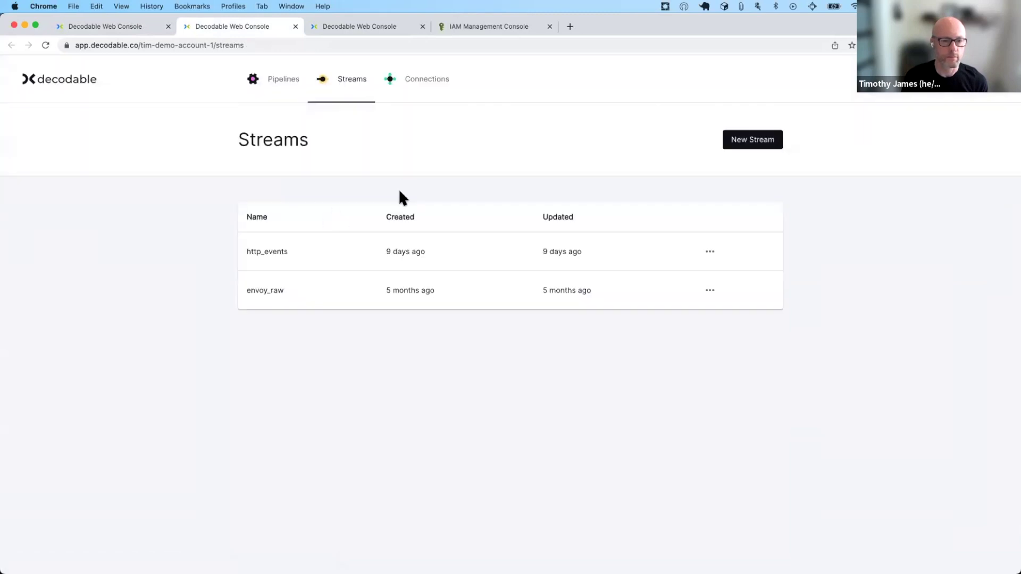
left_click(279, 259)
Review the http_events schema's fields and types, highlighting the timestamp type, and close the stream's browser tab.
scroll(513, 291, "down", 5)
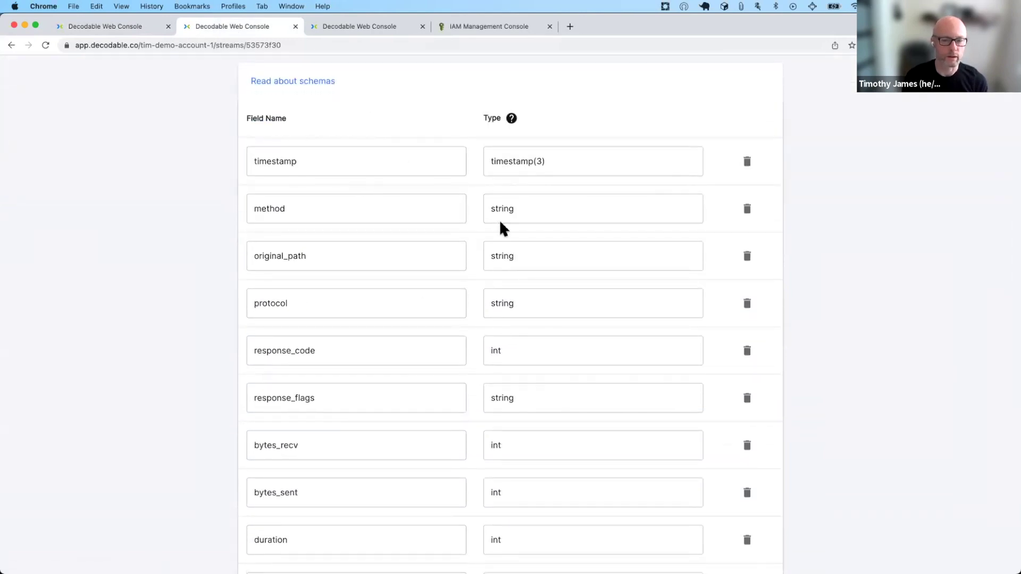
scroll(502, 242, "down", 2)
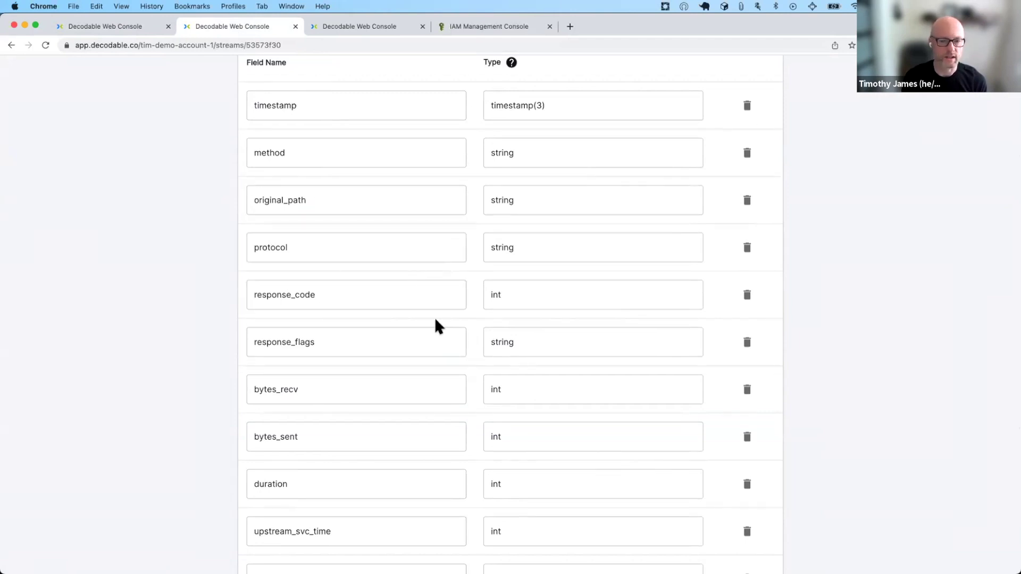
scroll(435, 319, "down", 1)
double_click(513, 75)
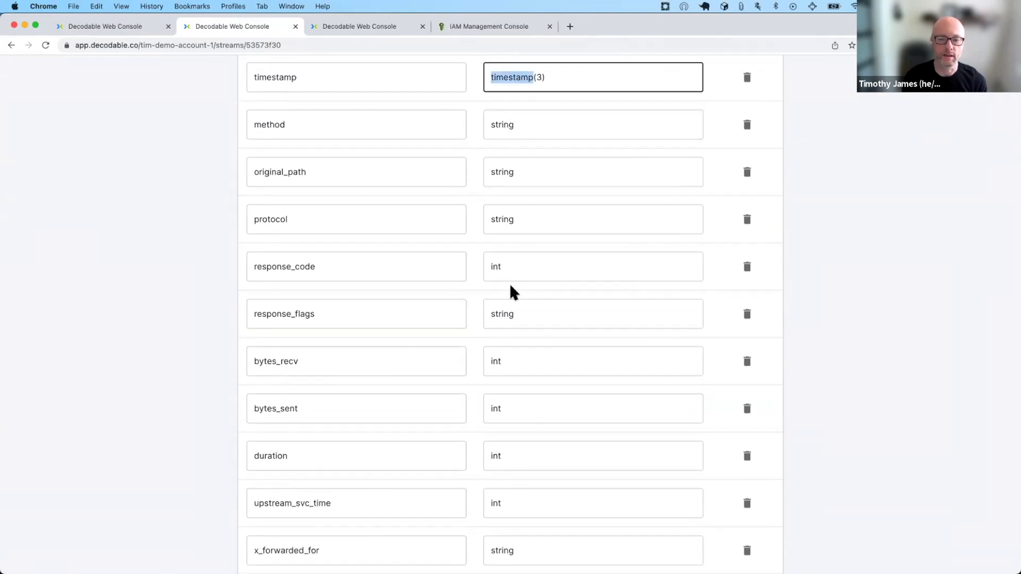
scroll(532, 303, "down", 8)
scroll(531, 303, "up", 15)
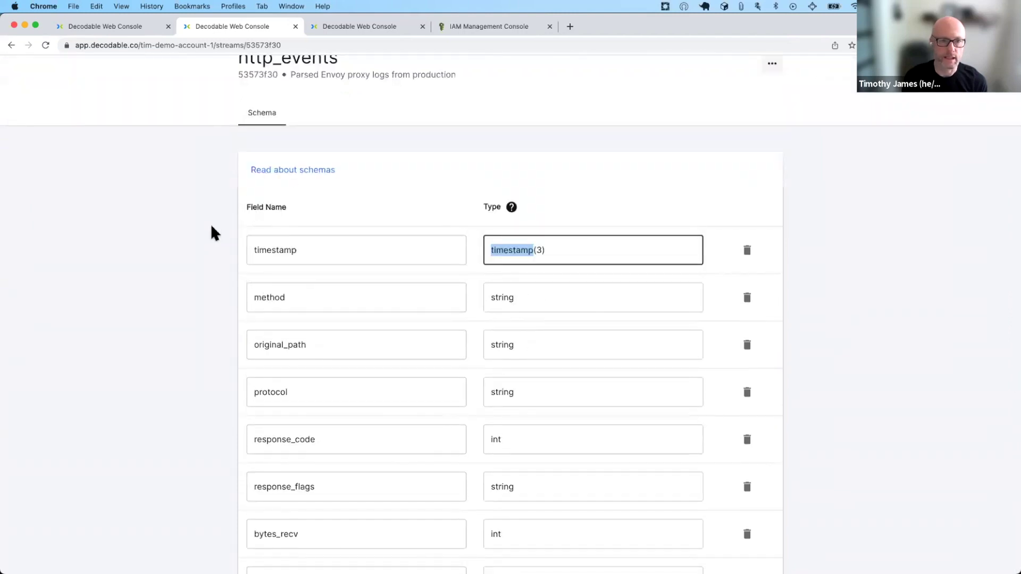
left_click(211, 227)
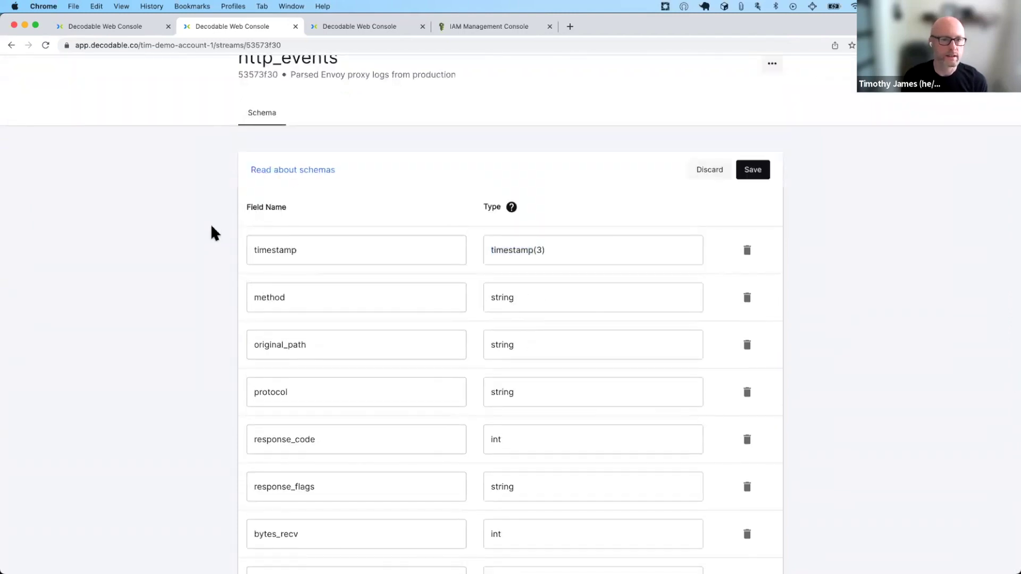
key("super+w")
Run a preview of the demo1 pipeline's SQL.
scroll(520, 321, "down", 2)
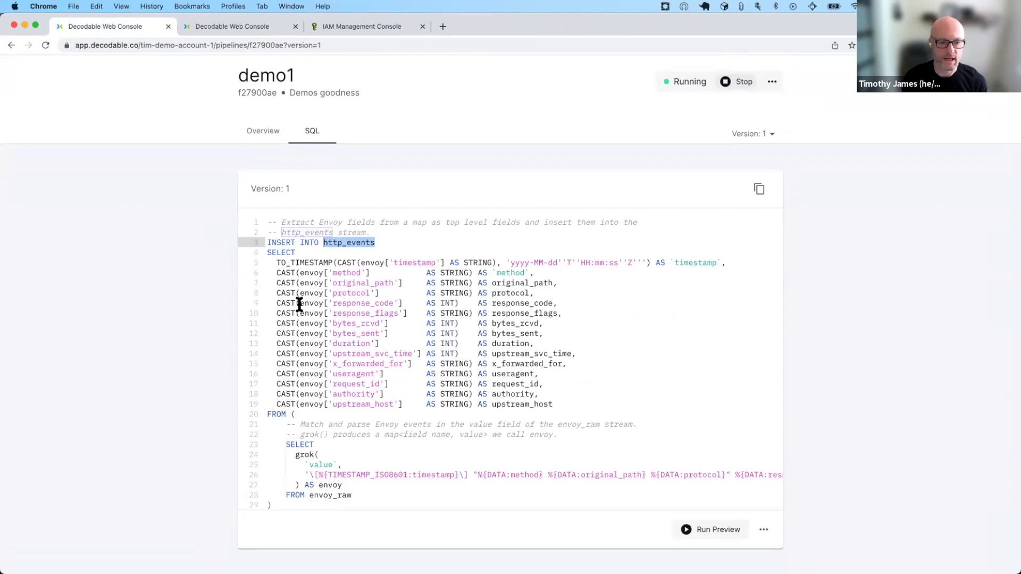
left_click(717, 532)
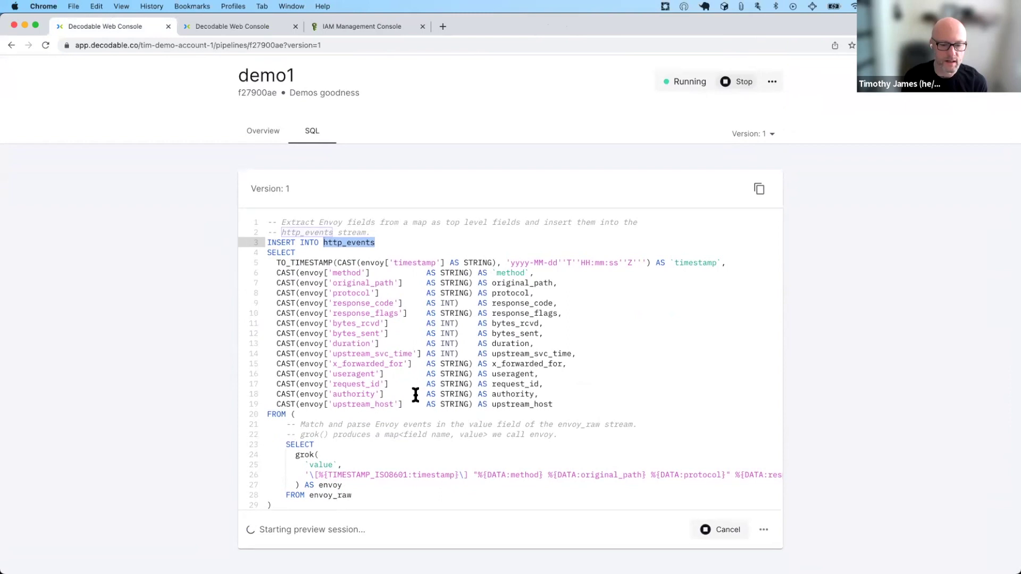
Examine the grok function and its timestamp pattern in the demo1 SQL, and bring the preview records into view.
double_click(304, 455)
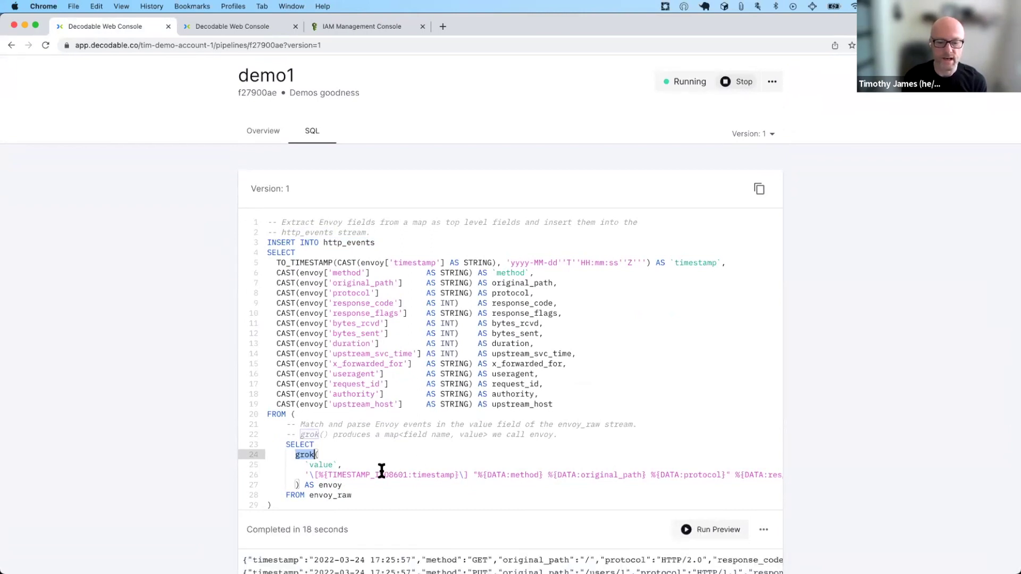
left_click(437, 475)
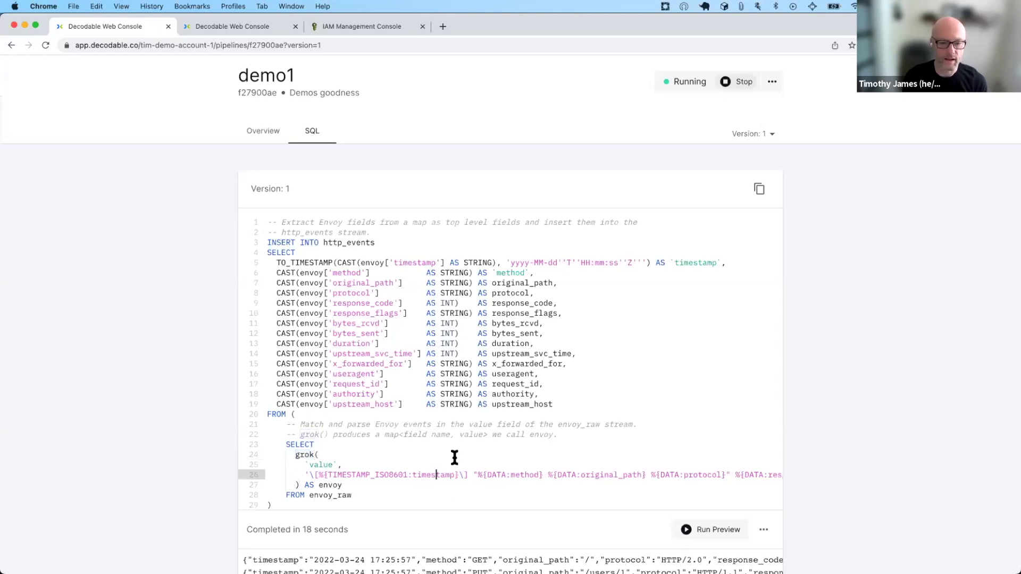
scroll(425, 459, "down", 2)
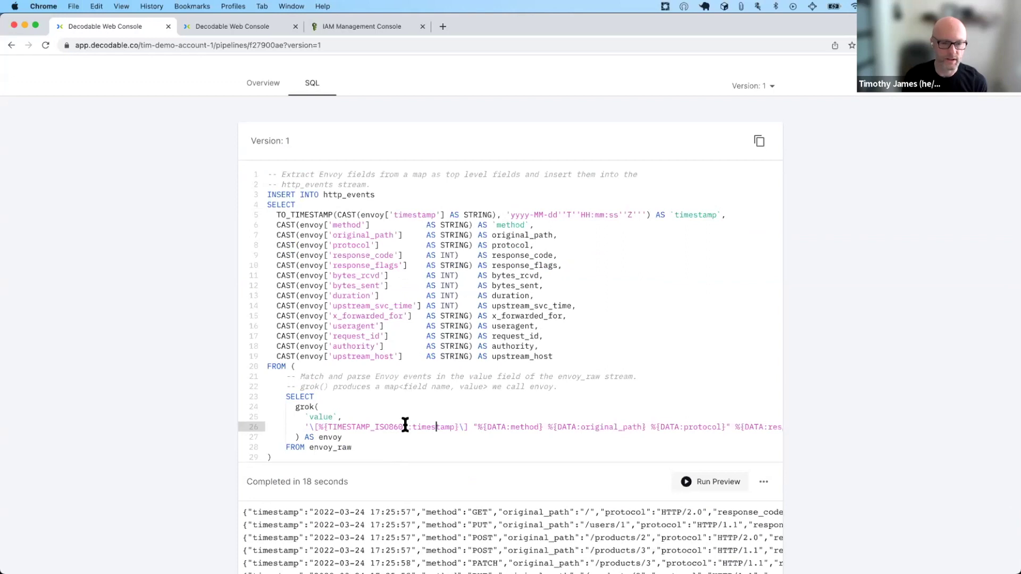
Highlight the envoy map reference and the TO_TIMESTAMP conversion in the demo1 SQL's SELECT clause.
double_click(311, 223)
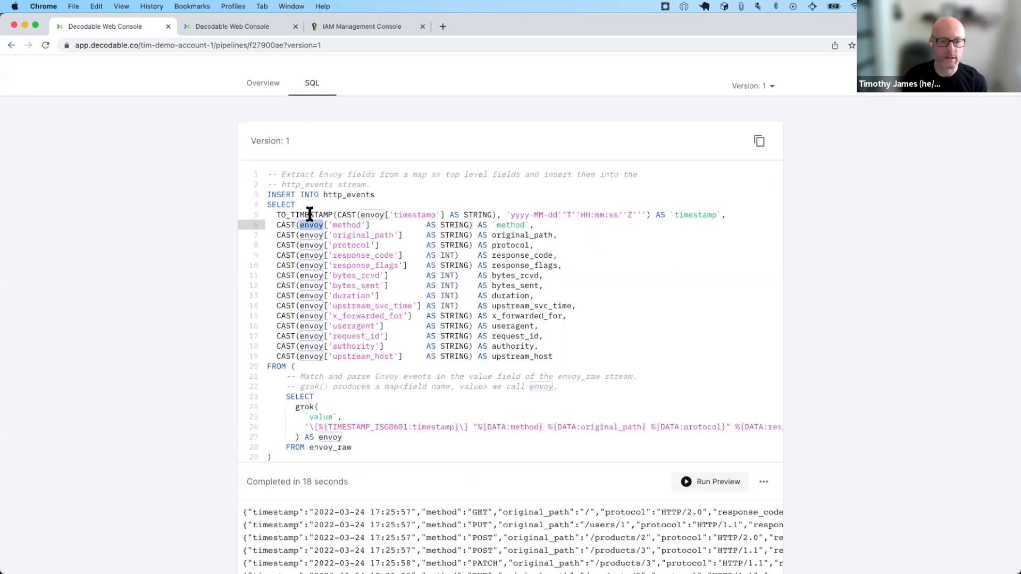
left_click(315, 216)
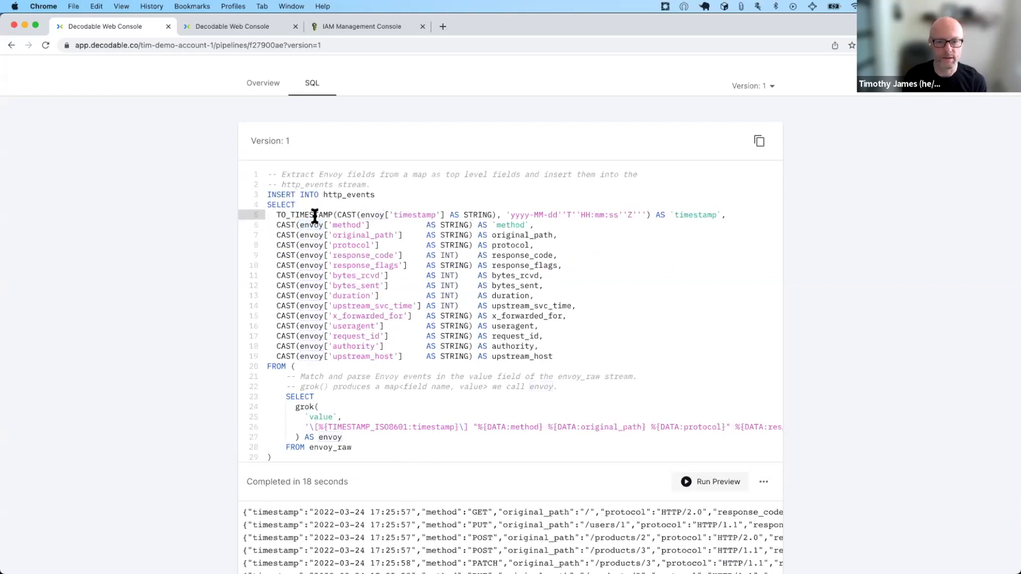
double_click(315, 216)
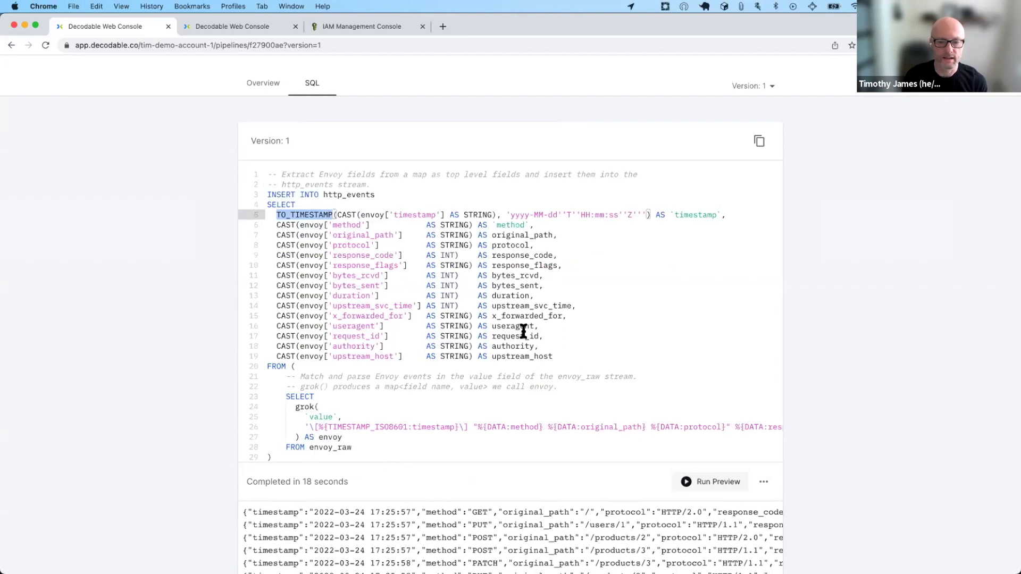
Turn on Format for the preview output and review the fields of the parsed JSON records.
scroll(523, 378, "down", 3)
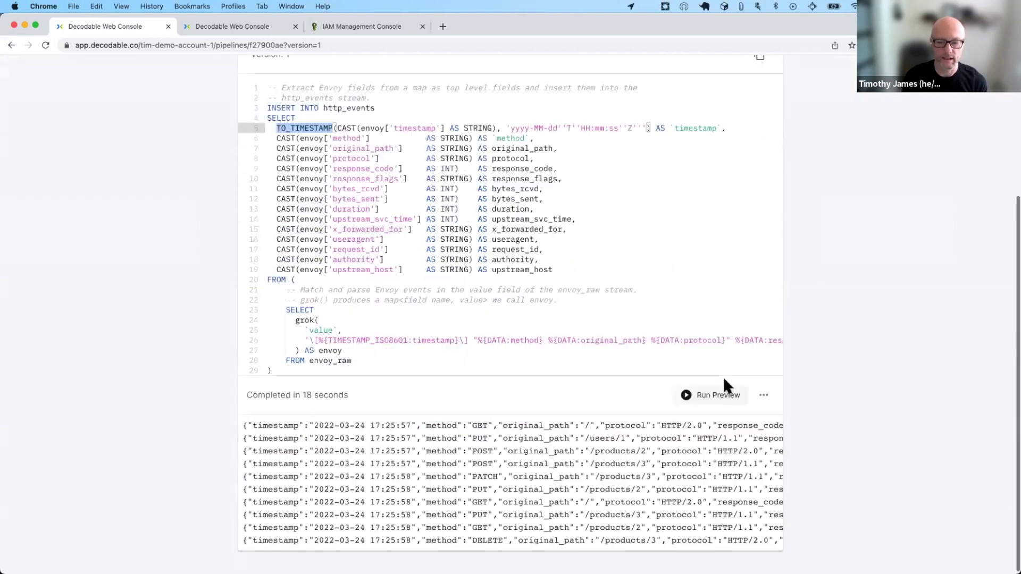
left_click(764, 395)
left_click(772, 401)
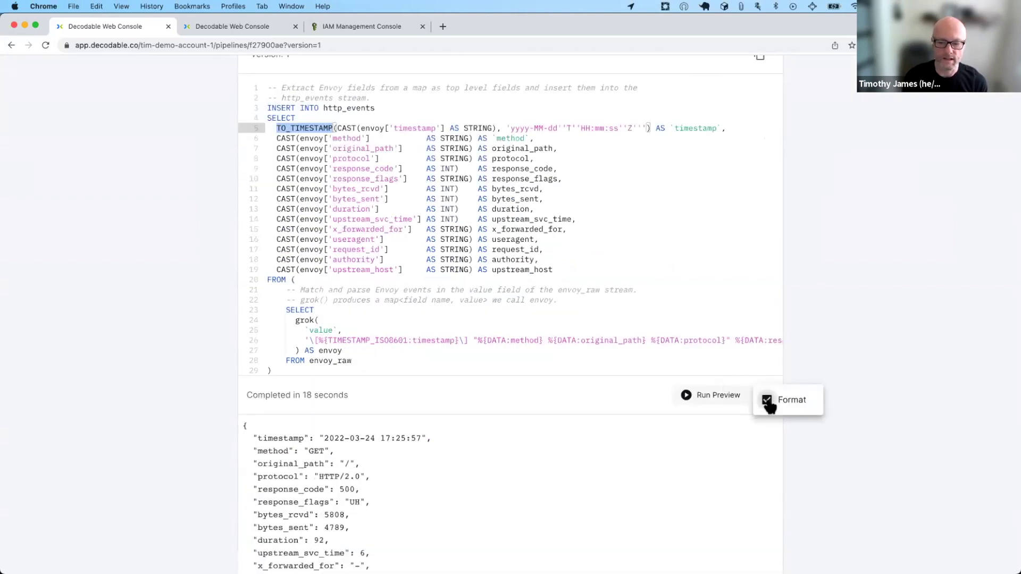
scroll(468, 486, "down", 10)
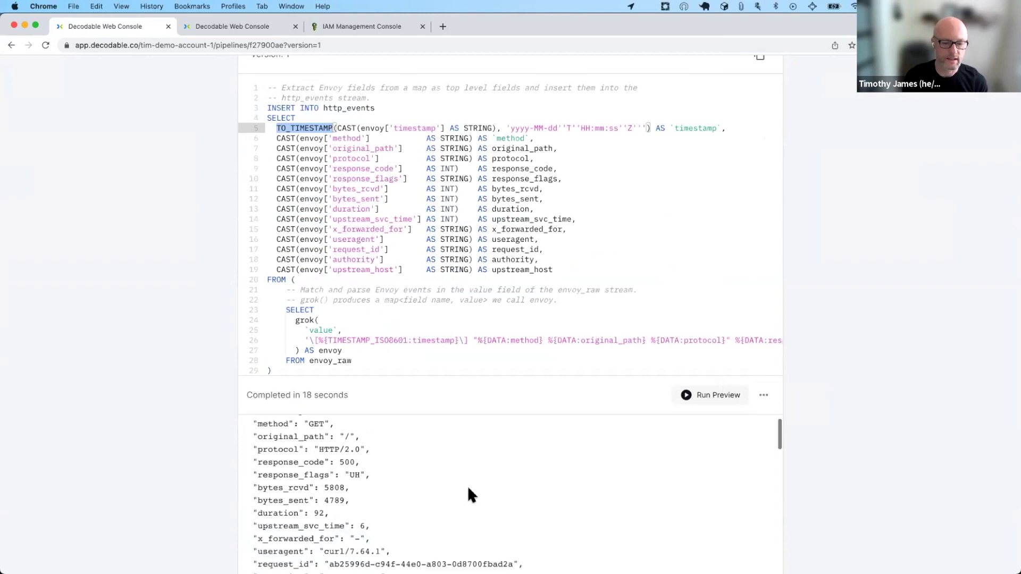
scroll(467, 486, "up", 3)
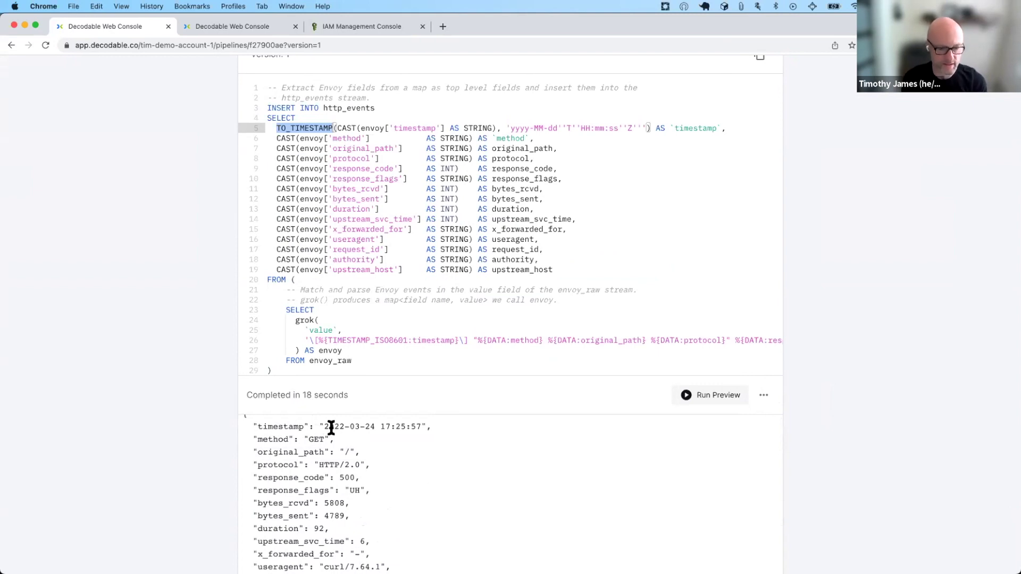
scroll(381, 519, "down", 2)
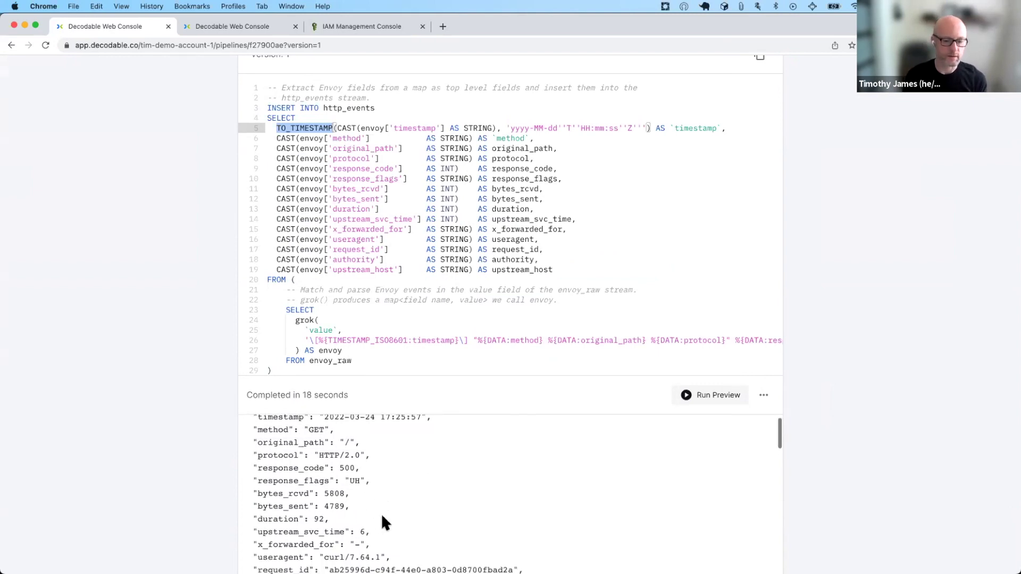
scroll(382, 513, "down", 5)
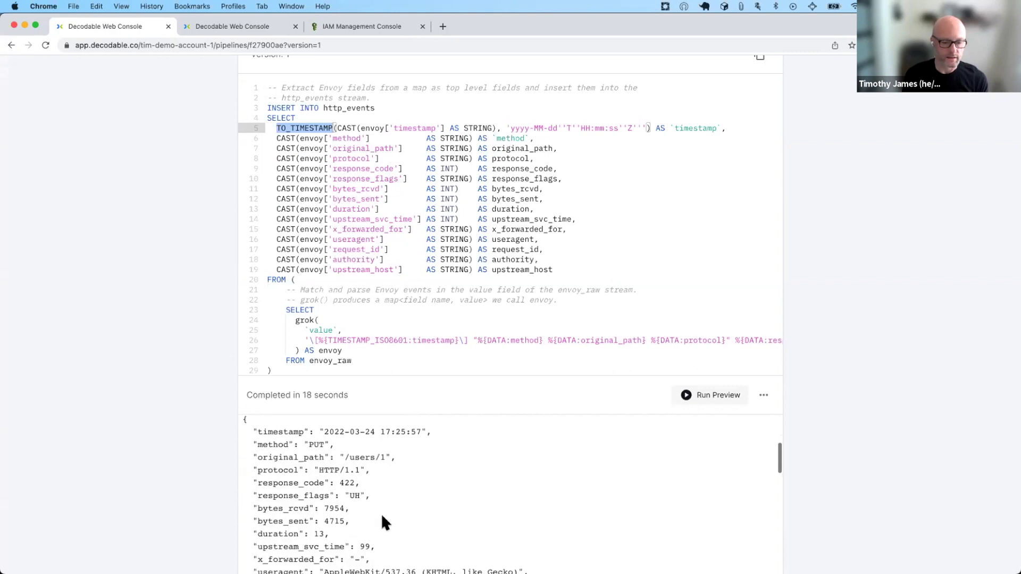
scroll(382, 516, "down", 1)
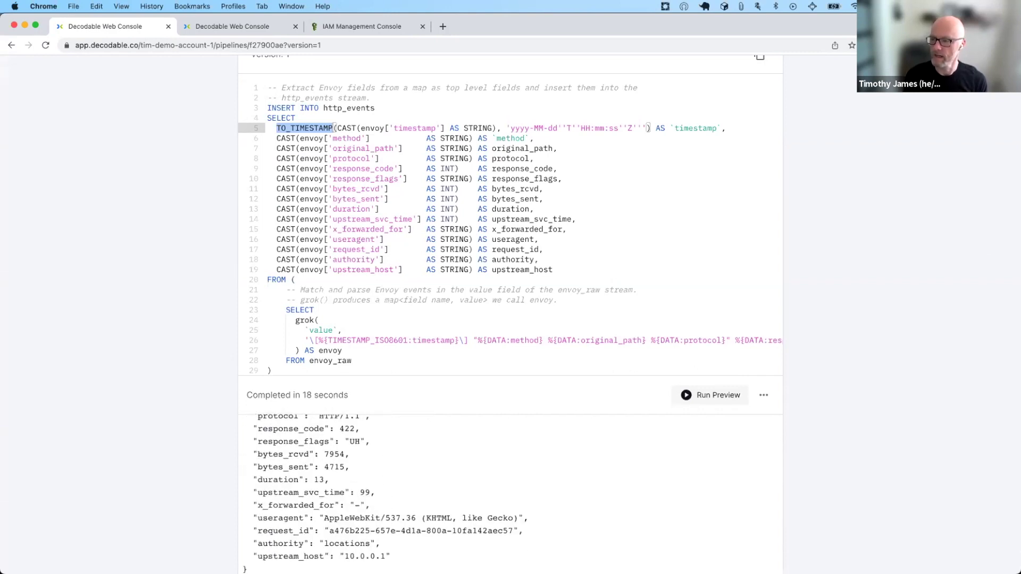
Return to the start of the demo1 SQL and highlight http_events as the INSERT INTO target.
scroll(139, 120, "up", 3)
scroll(138, 117, "up", 2)
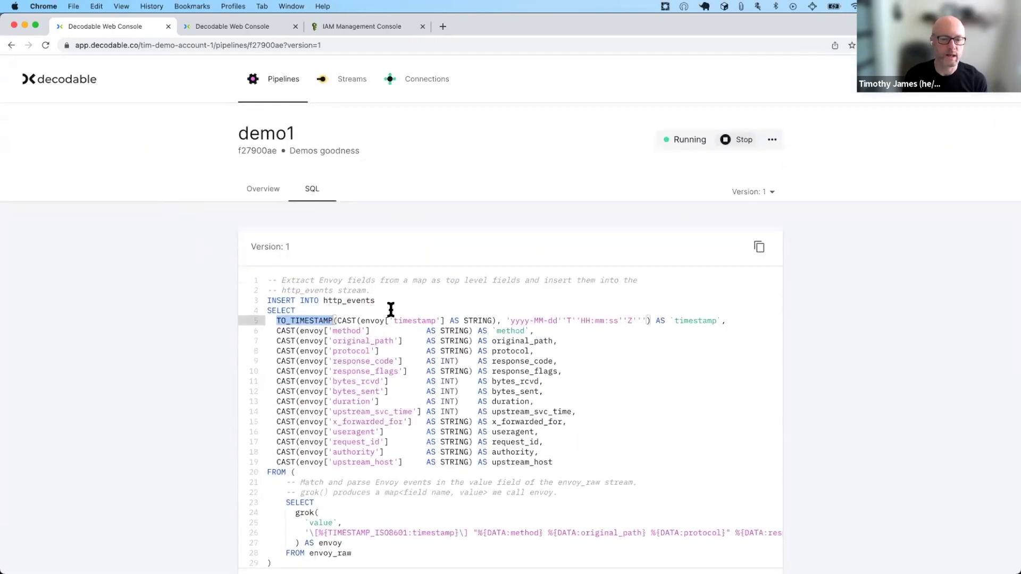
double_click(352, 301)
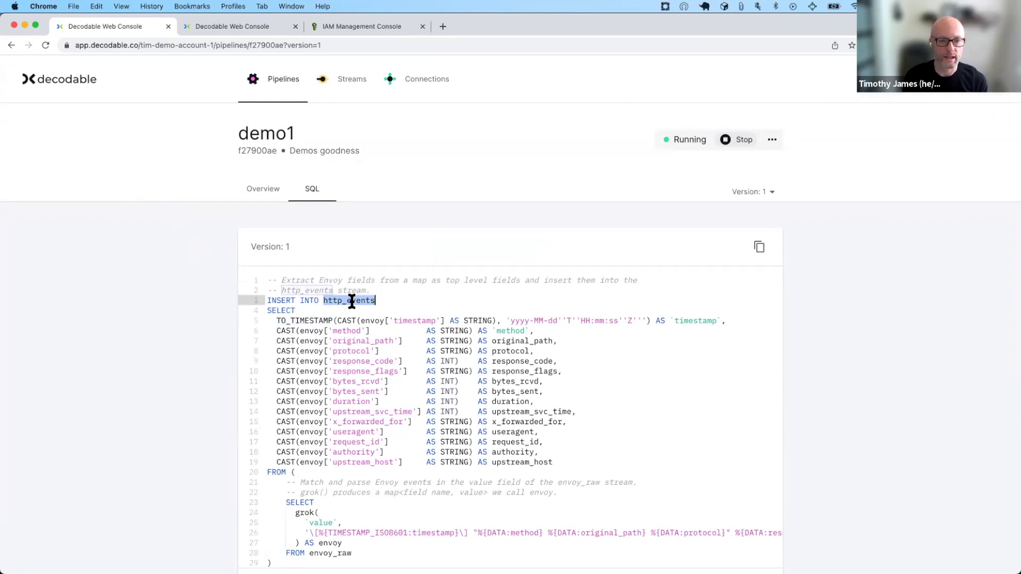
Open the demo-s3-ts-day connection and review the field names and types in its schema.
left_click(430, 85)
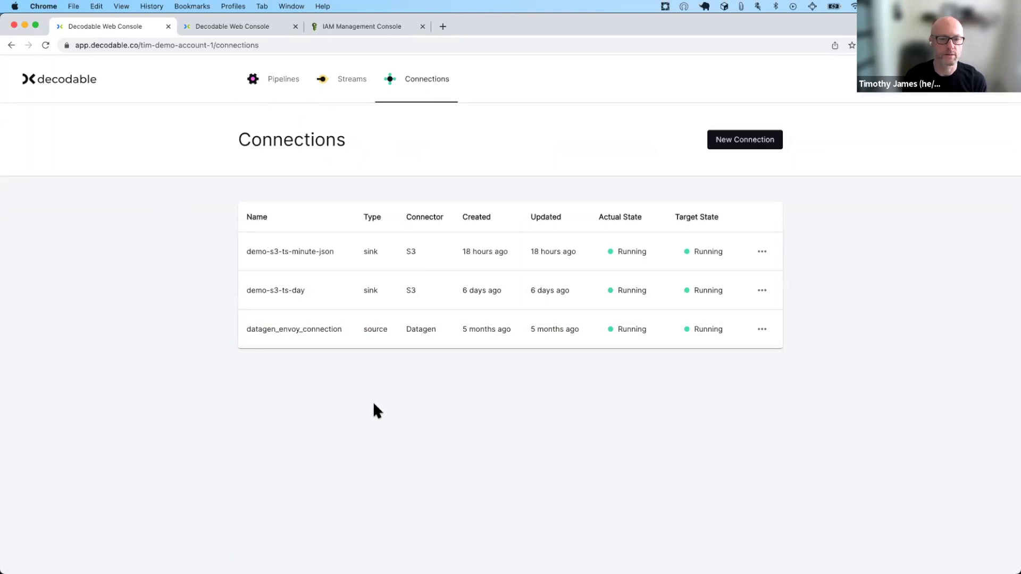
left_click(289, 293)
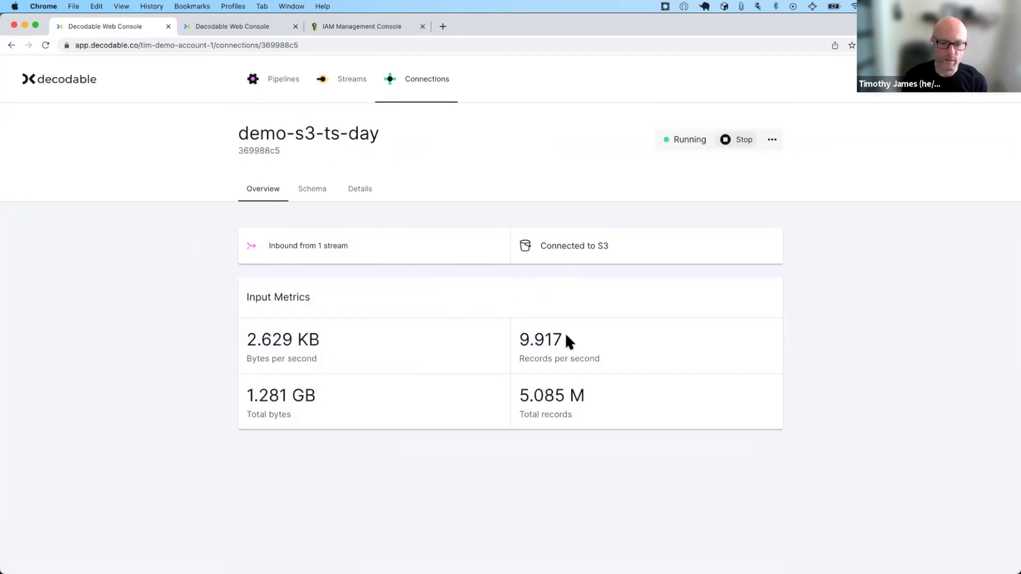
left_click(313, 190)
scroll(469, 331, "down", 4)
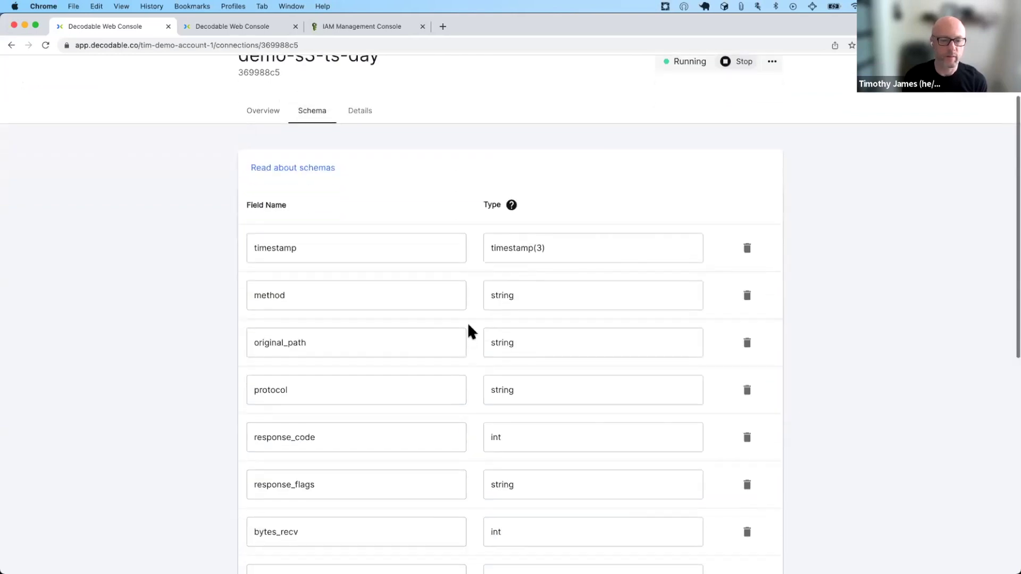
scroll(469, 329, "down", 3)
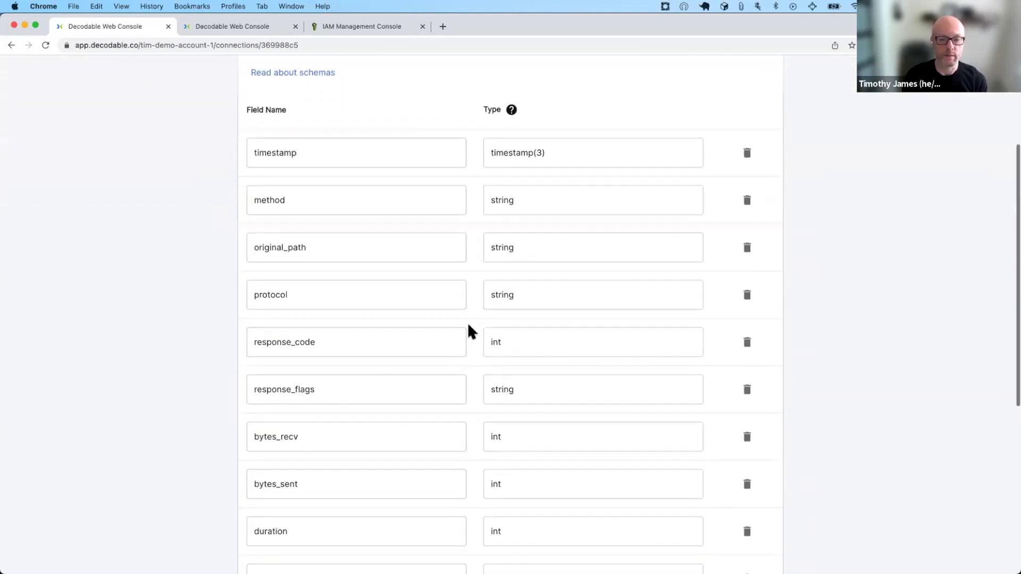
scroll(468, 330, "down", 1)
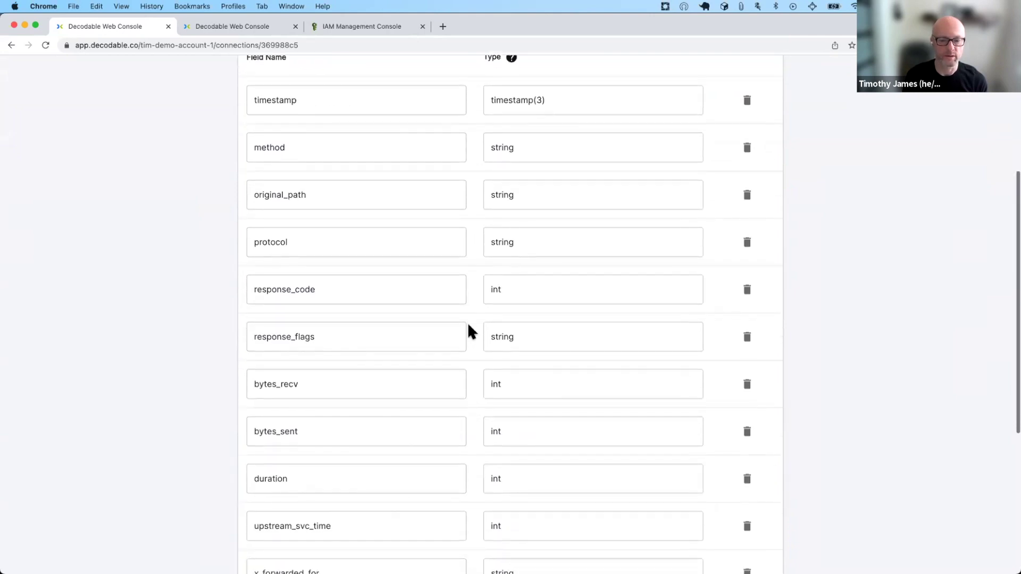
scroll(468, 322, "up", 5)
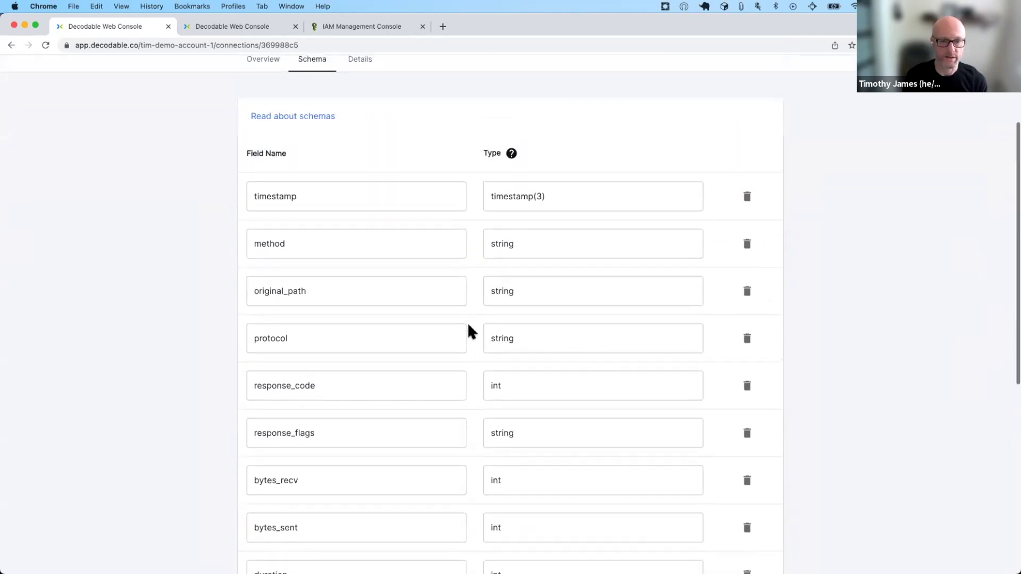
Open the S3 connection's details and examine its value format, AWS region, S3 bucket and directory settings.
left_click(360, 103)
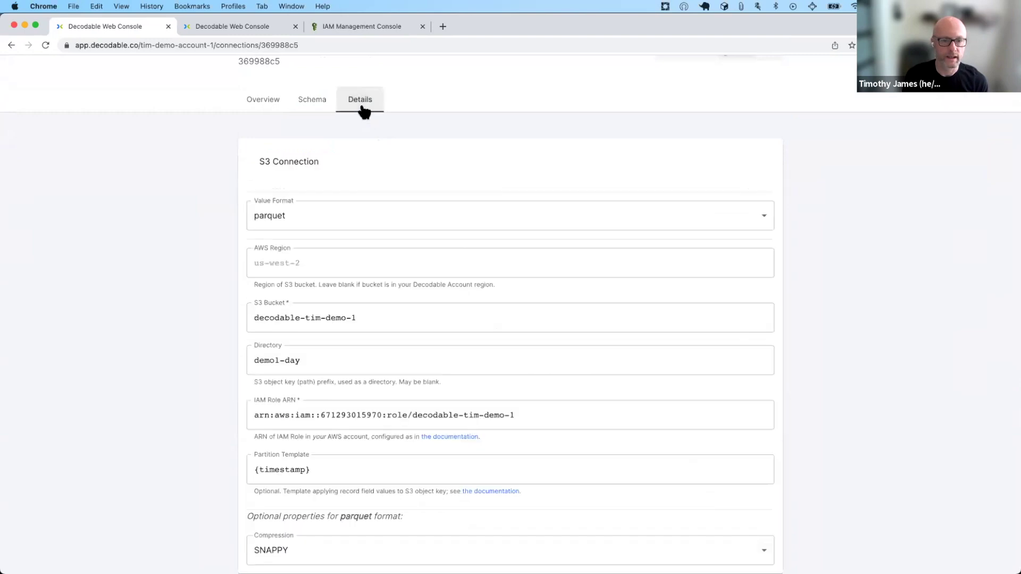
scroll(434, 234, "down", 1)
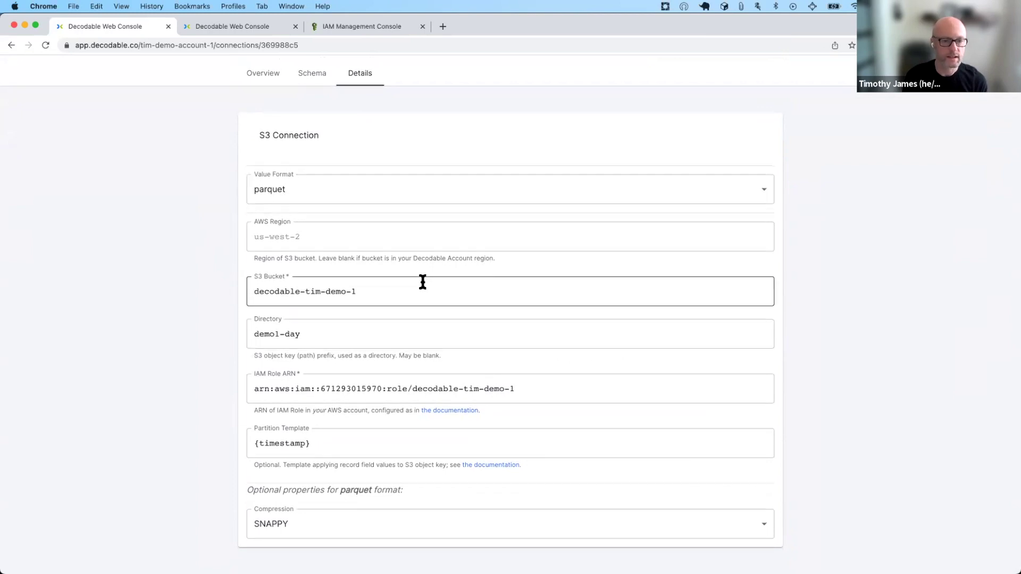
left_click(333, 238)
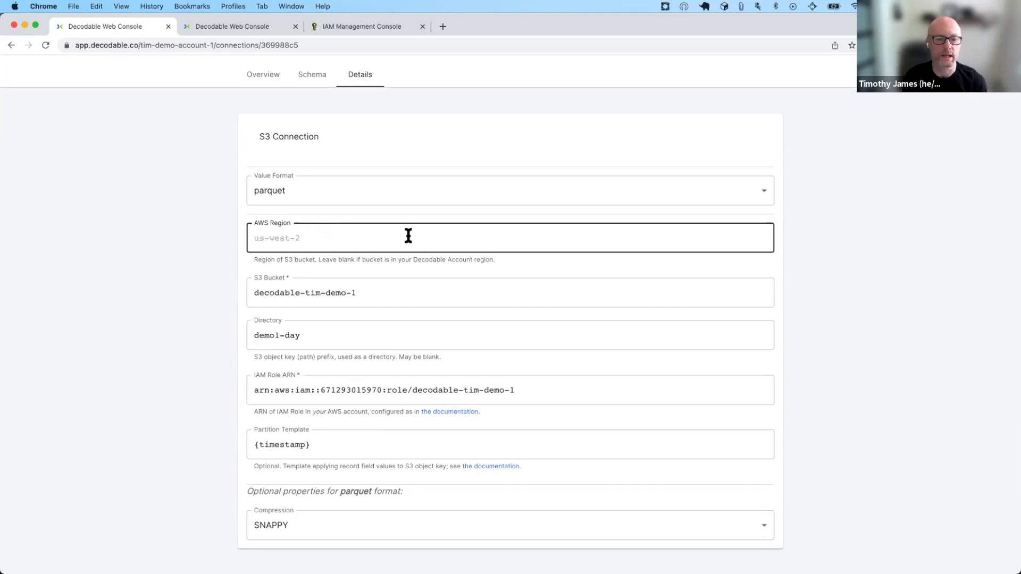
scroll(437, 276, "down", 1)
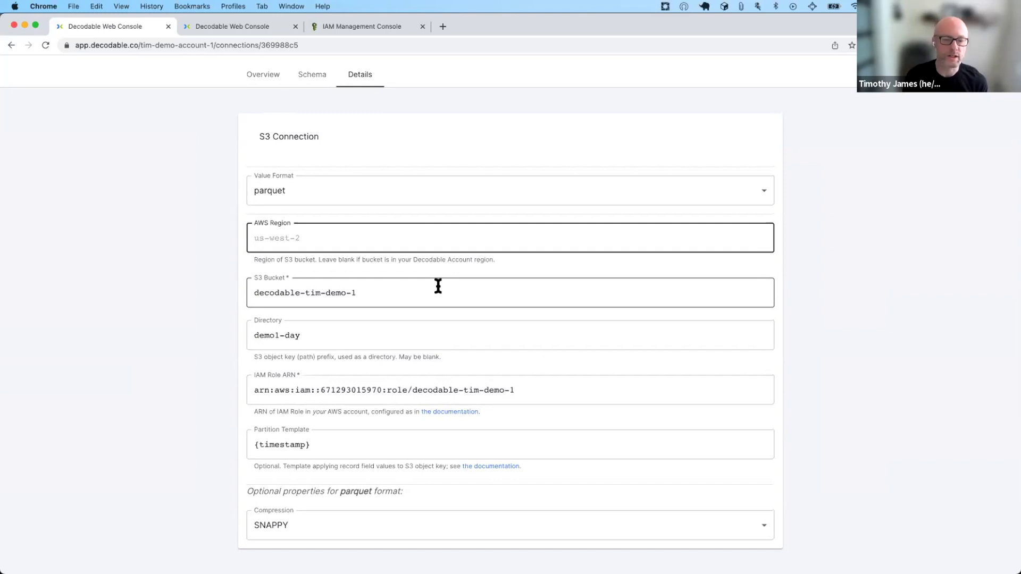
left_click(406, 298)
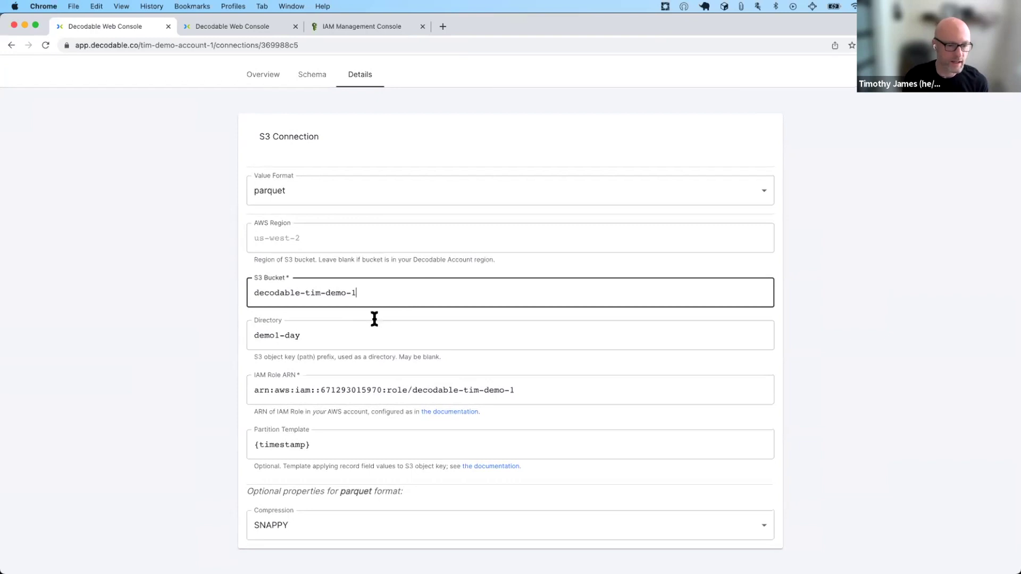
left_click(363, 338)
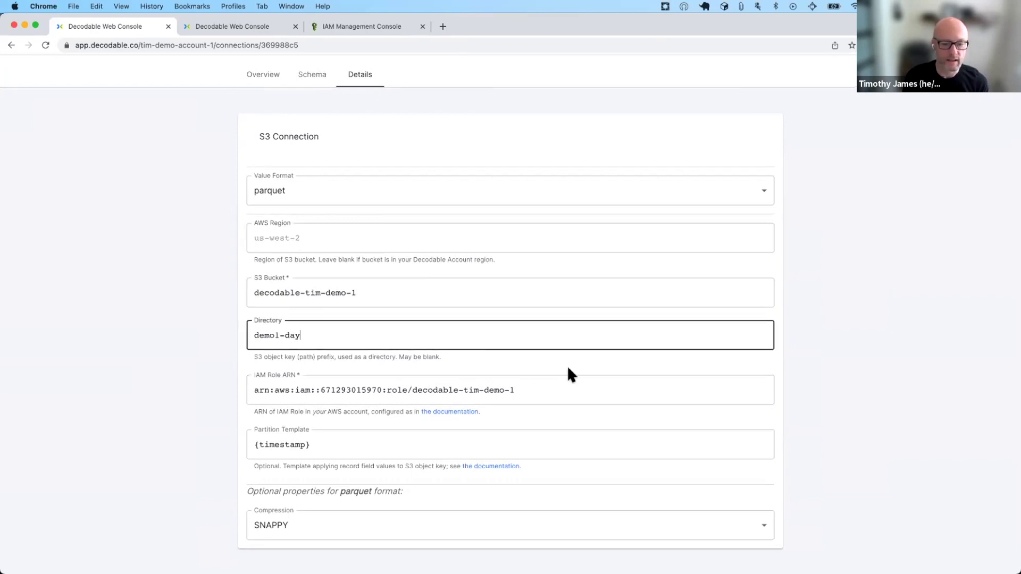
Examine the connection's IAM role ARN and partition template, highlighting timestamp in the template.
left_click(565, 383)
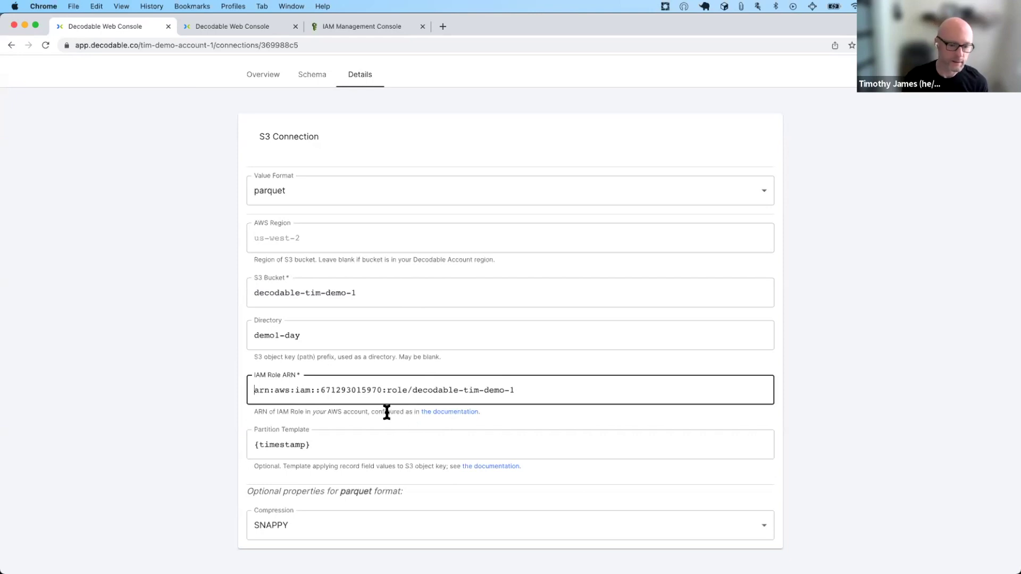
left_click(352, 441)
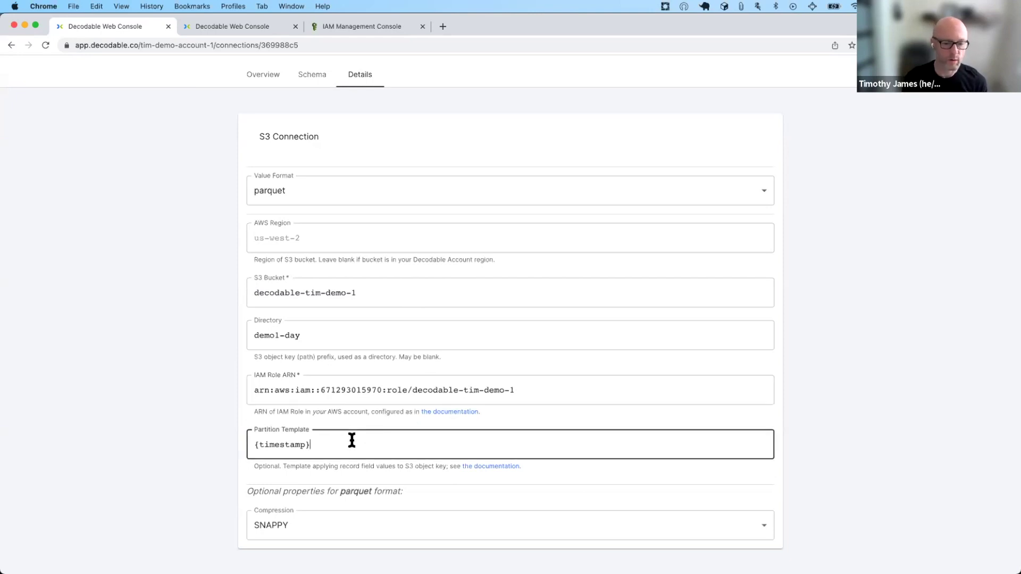
double_click(272, 445)
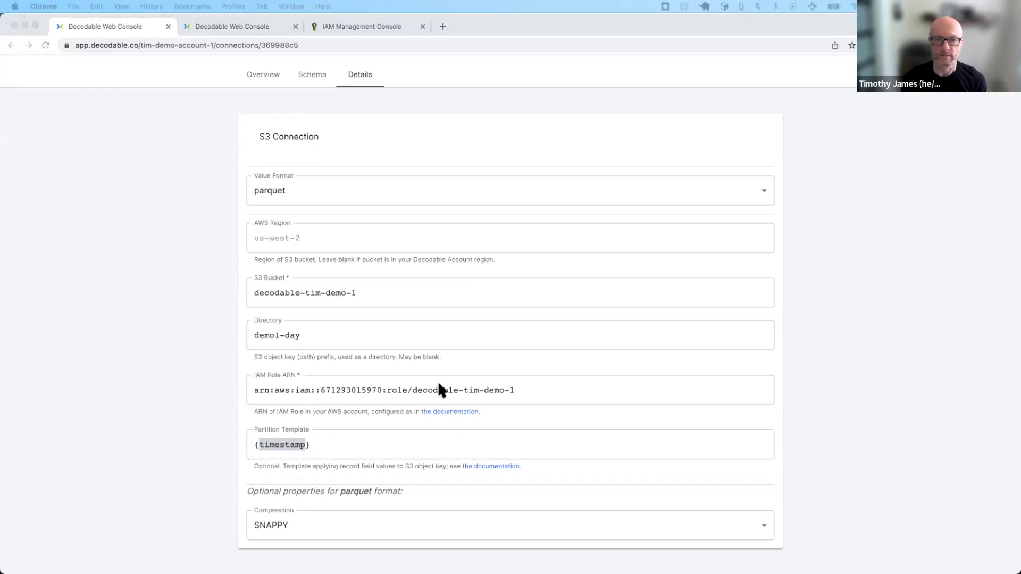
Switch to the AWS console's browser window, show the S3 demo1-day folder and make the window full screen.
key("super+grave")
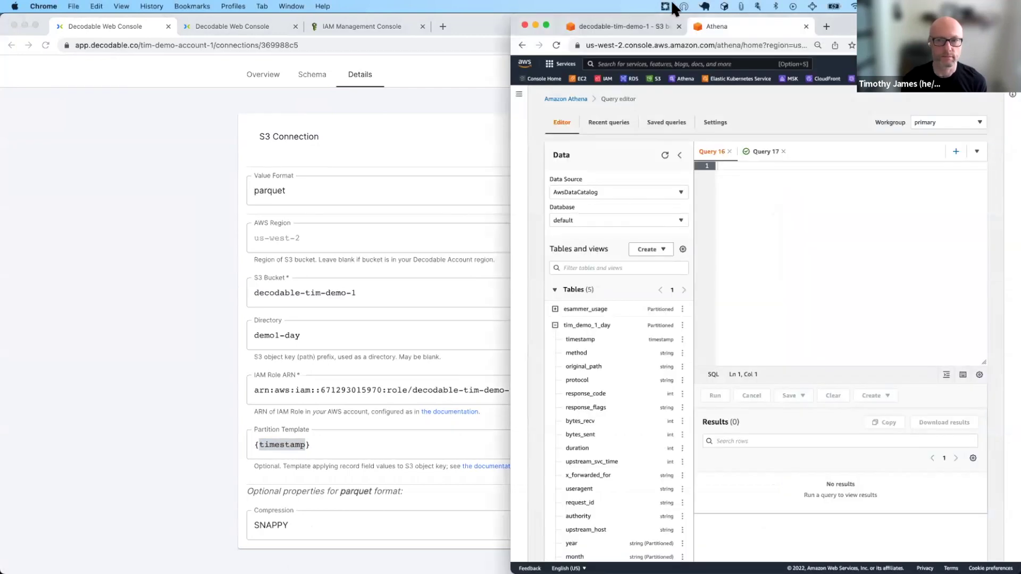
left_click(642, 26)
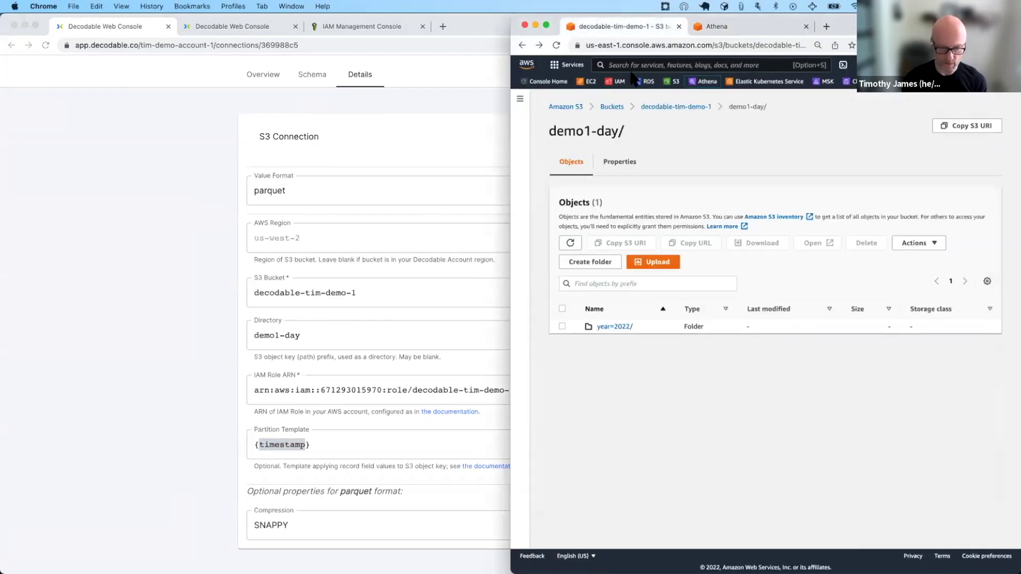
key("ctrl+super+f")
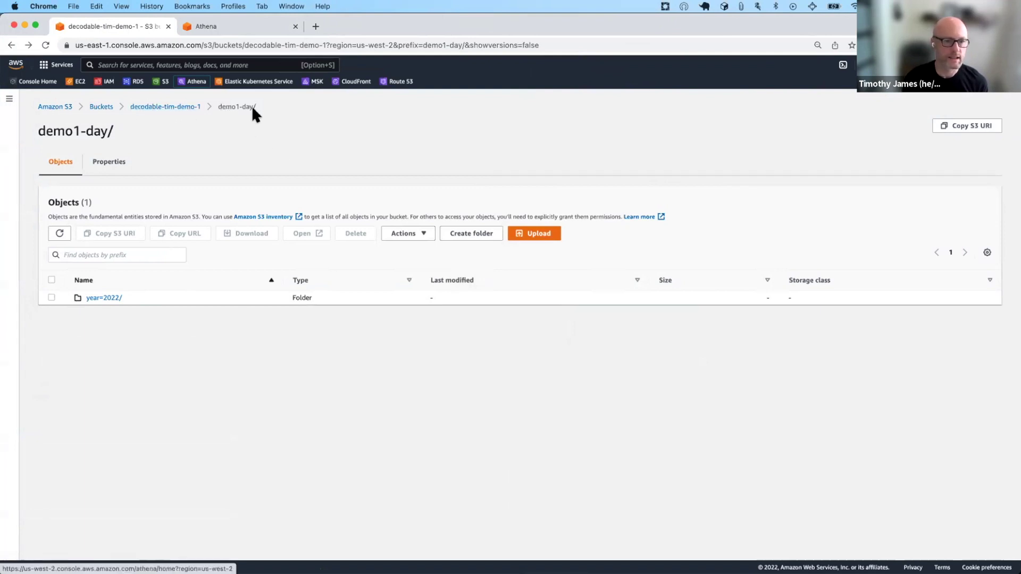
Go into the year=2022, month=03 and day=24 partition folders and look through the parquet files.
left_click(101, 297)
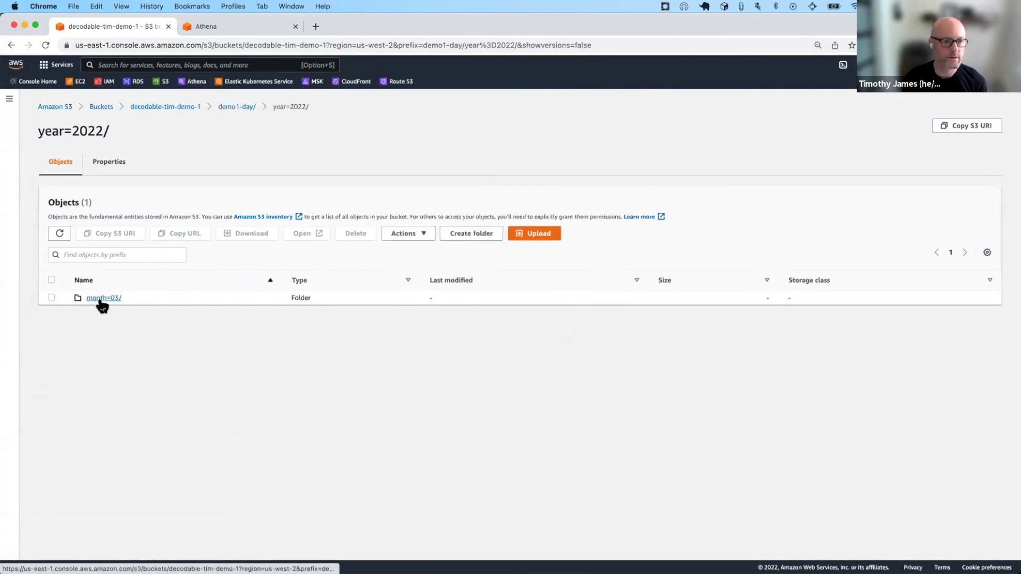
left_click(100, 299)
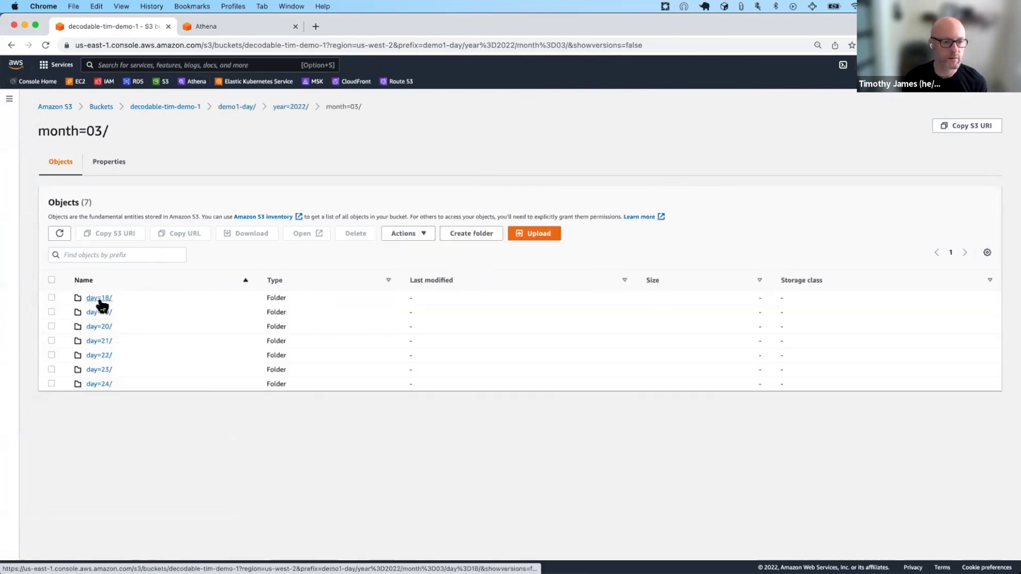
left_click(102, 385)
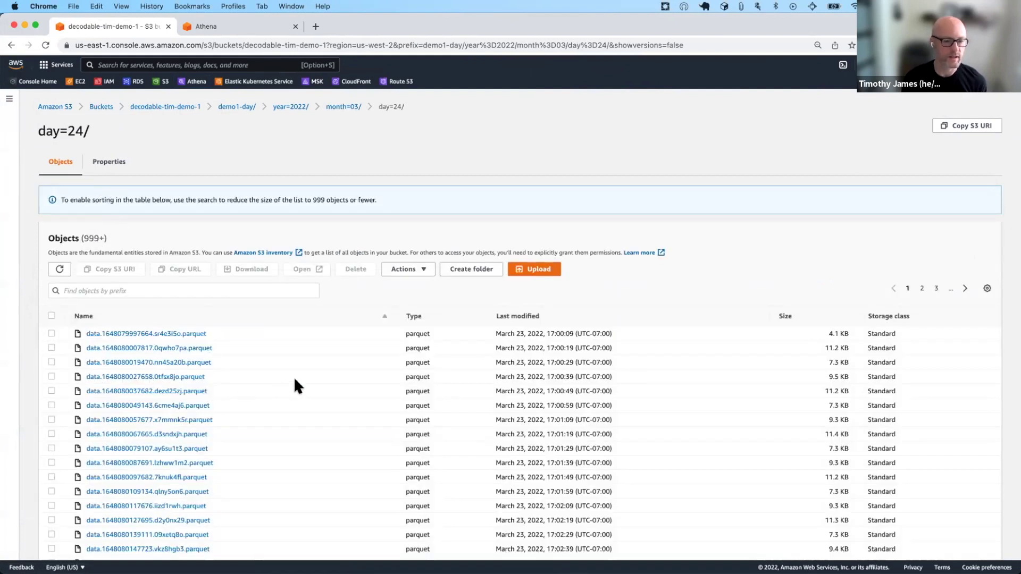
scroll(296, 387, "down", 2)
scroll(296, 387, "down", 1)
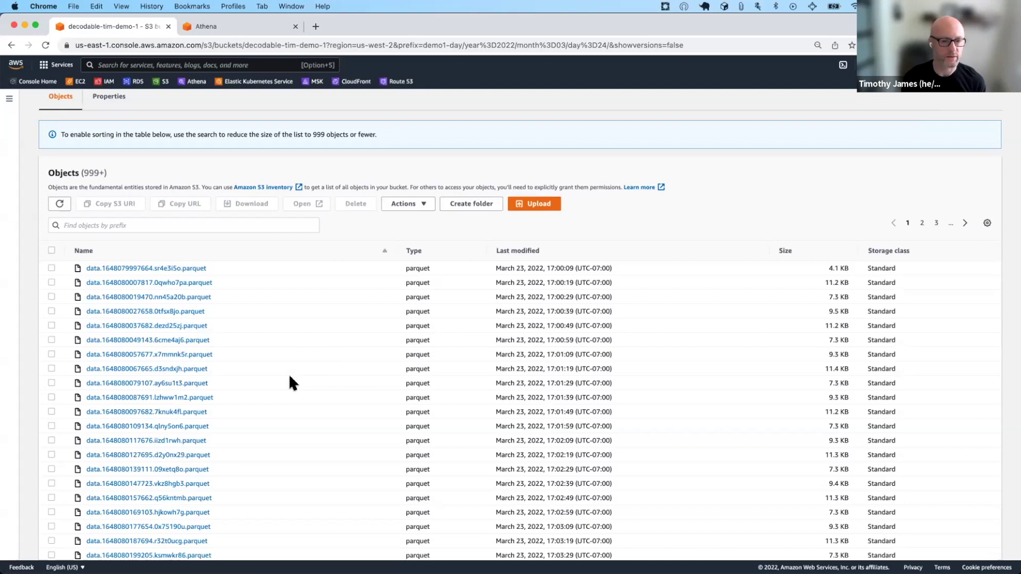
scroll(289, 378, "down", 10)
scroll(290, 377, "down", 9)
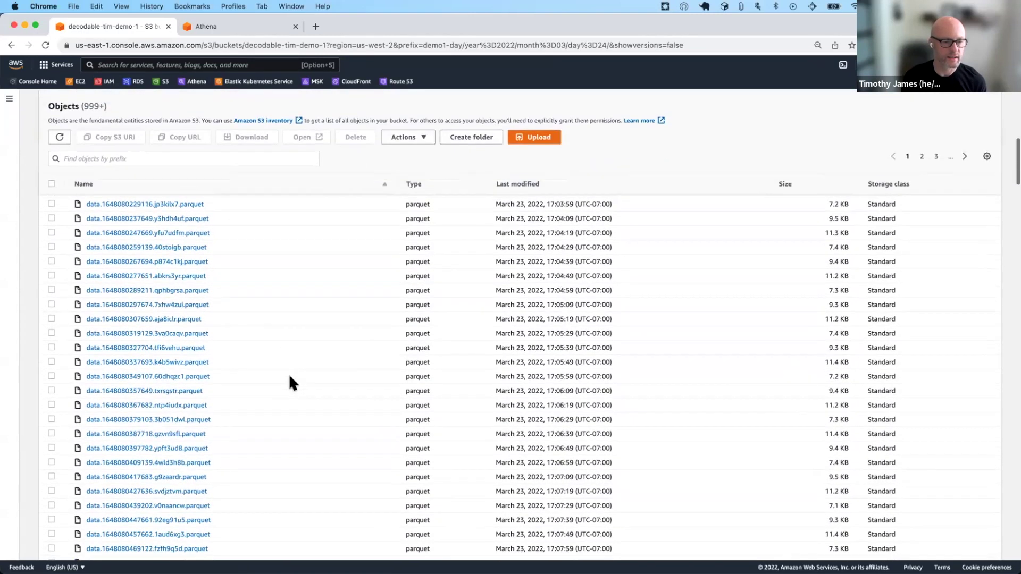
Scan through the day=24 folder's parquet file list and come back to its beginning.
scroll(290, 377, "down", 20)
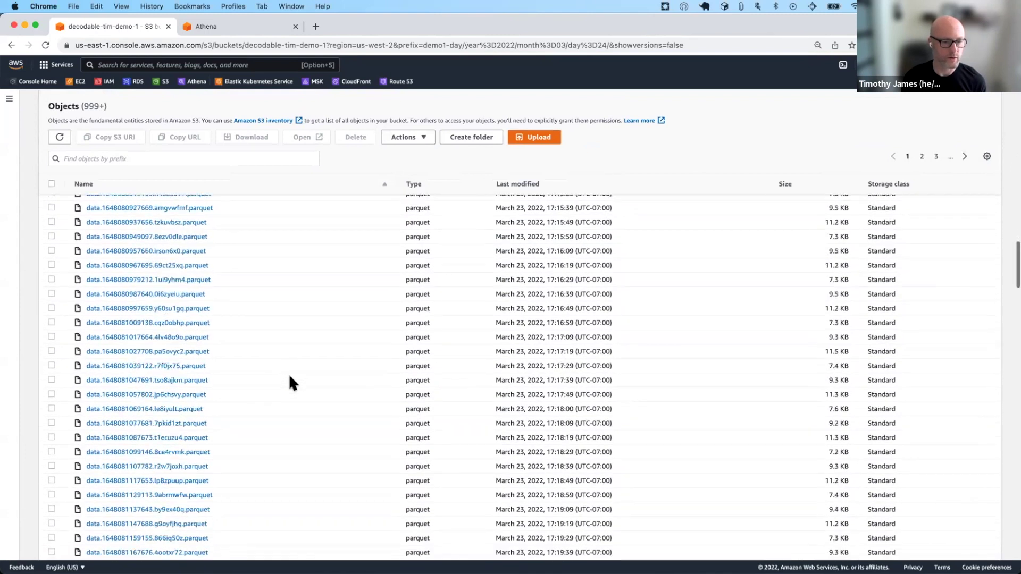
scroll(289, 378, "up", 20)
scroll(289, 374, "up", 9)
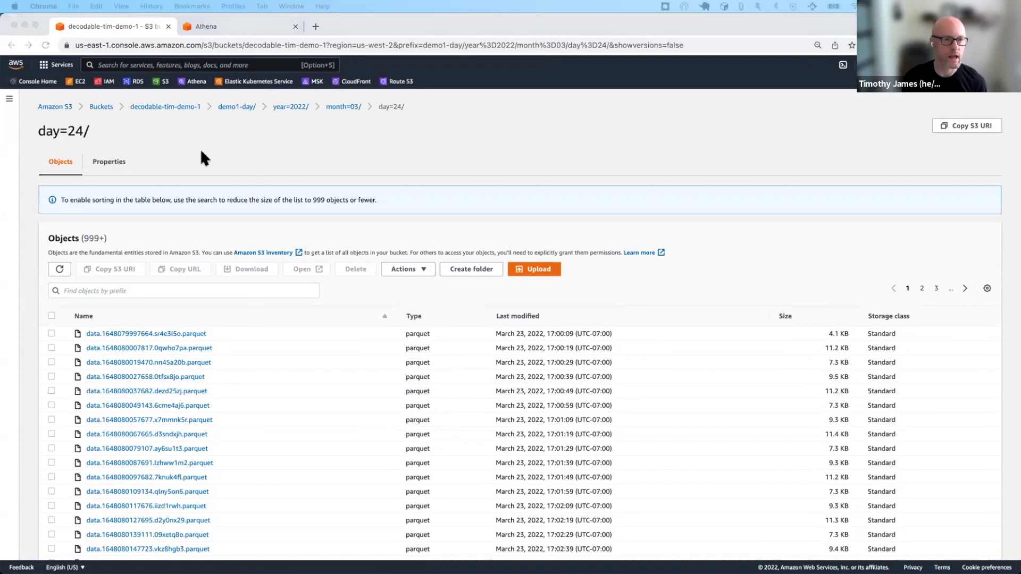
Switch to the Decodable browser window and open the details of the demo-s3-ts-minute-json connection.
key("super+Tab")
scroll(319, 109, "up", 3)
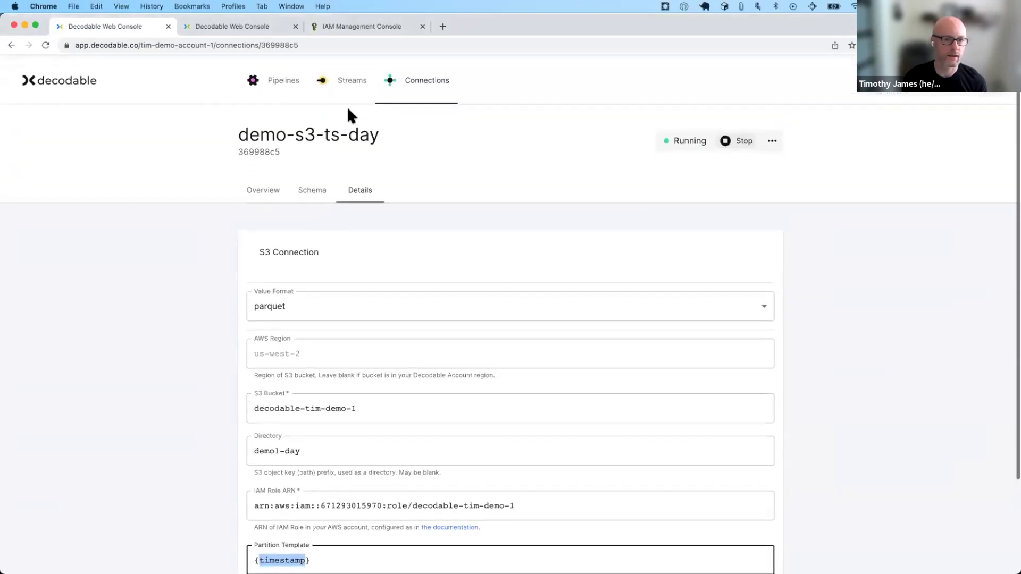
left_click(408, 83)
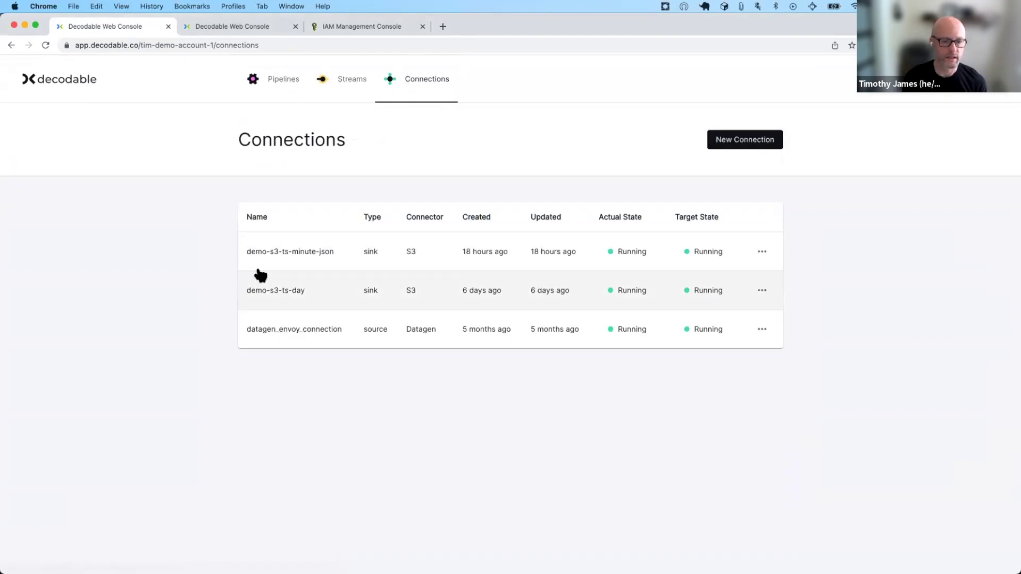
left_click(289, 252)
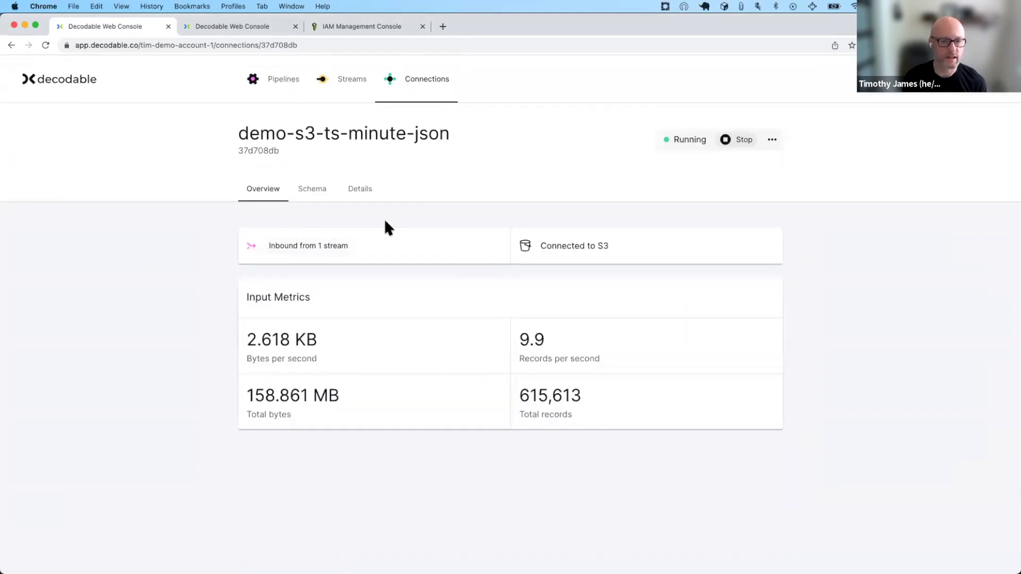
left_click(359, 191)
scroll(404, 363, "down", 5)
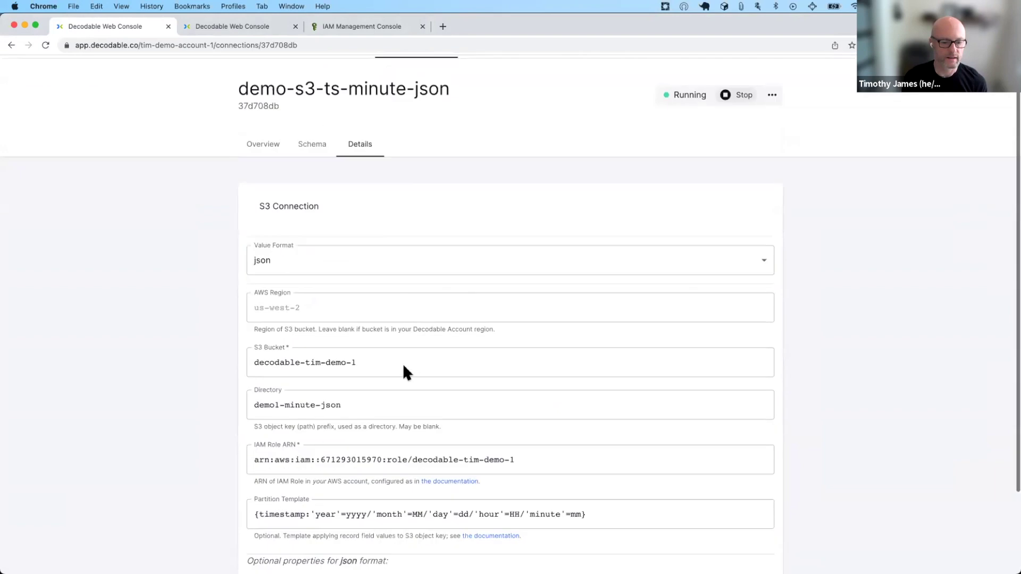
Examine the JSON connection's partition template, highlighting timestamp and year in it.
double_click(287, 409)
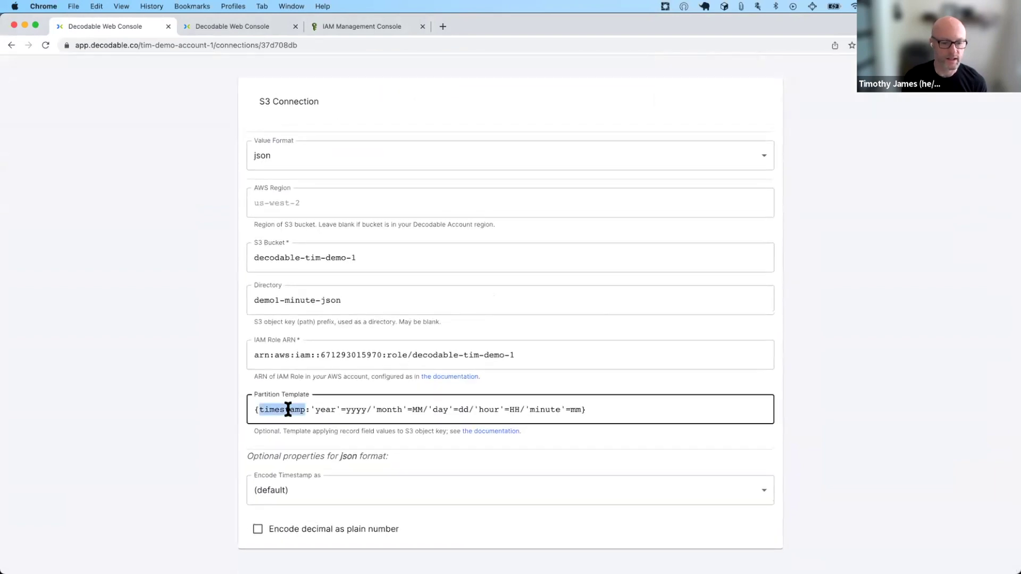
double_click(325, 409)
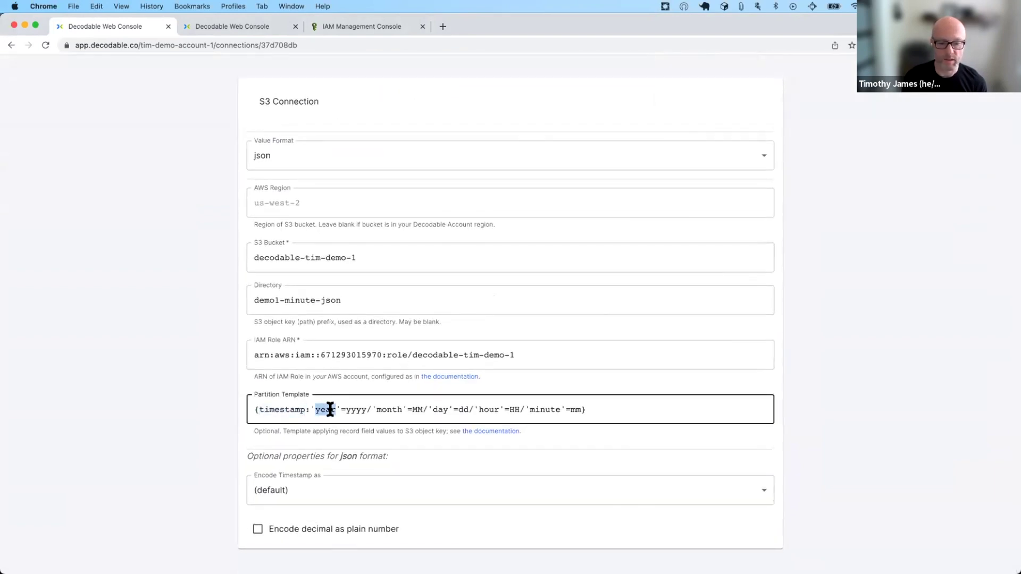
left_click(390, 409)
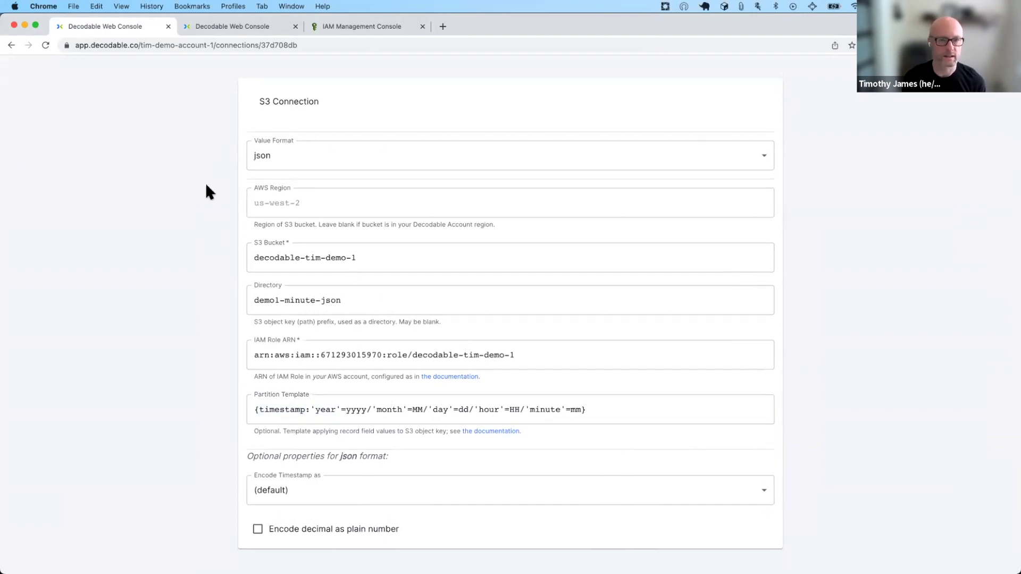
Switch to the AWS console window and open the demo1-minute-json folder of the decodable-tim-demo-1 bucket.
key("super+Tab")
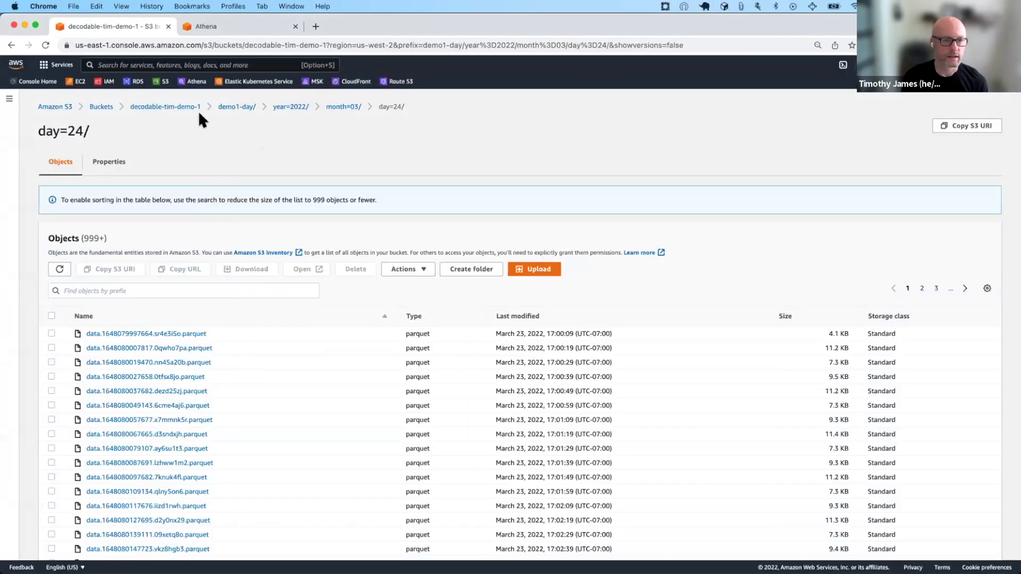
left_click(181, 105)
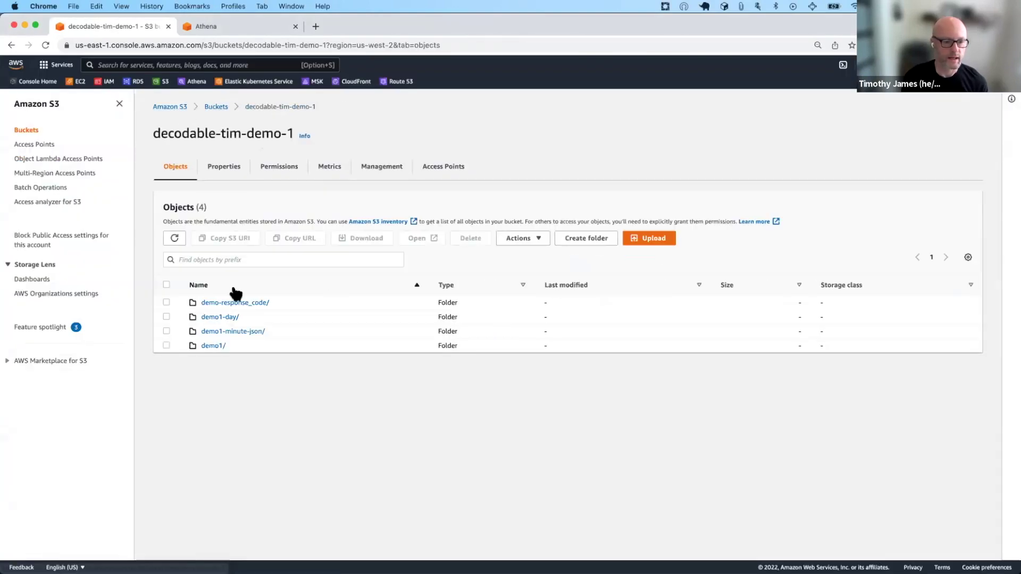
left_click(233, 331)
Arrange the Decodable and AWS console windows side by side and collapse the Amazon S3 navigation pane.
key("ctrl+Left")
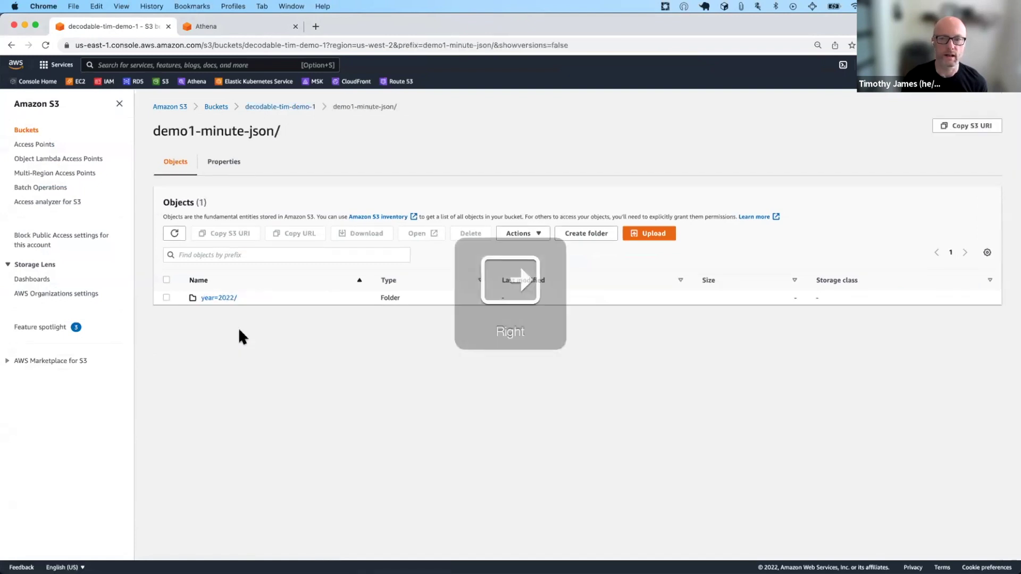
key("ctrl+Left")
key("ctrl+alt+Left")
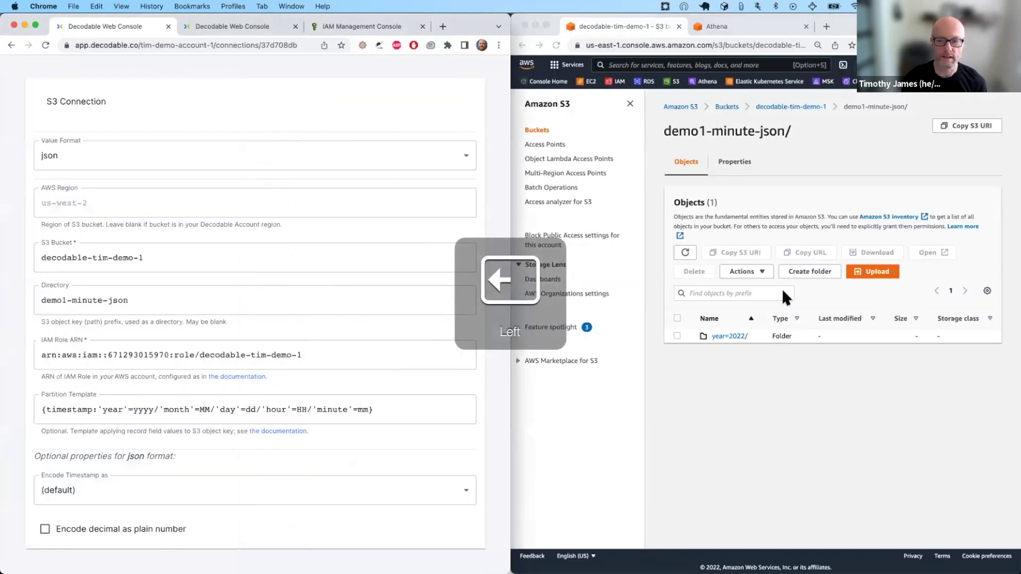
left_click(629, 102)
left_click(630, 102)
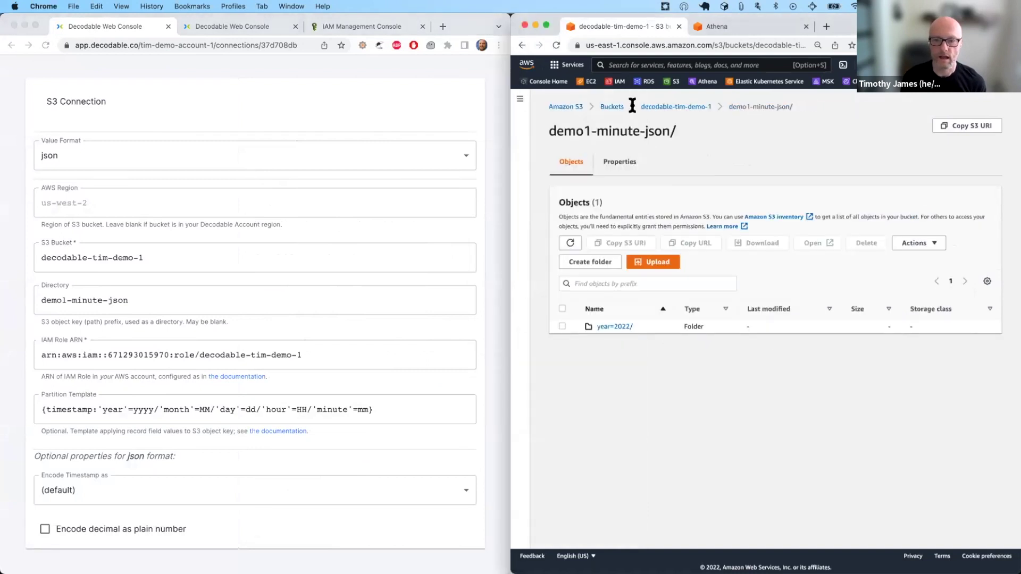
Go into the year=2022, month=03, day=24, hour=17 and minute=30 partition folders and set the page zoom to 80%.
left_click(611, 327)
left_click(609, 326)
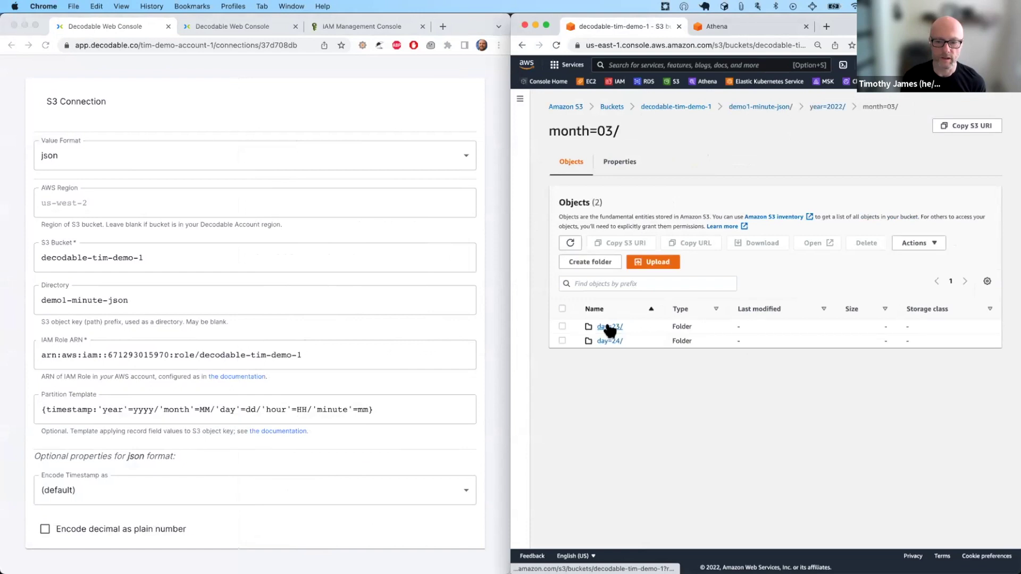
left_click(615, 341)
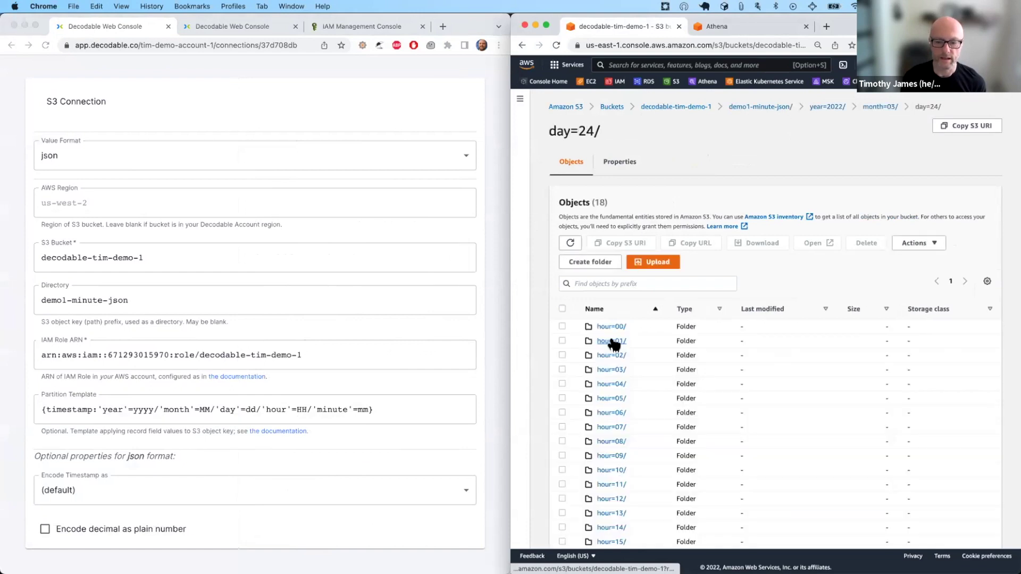
scroll(644, 361, "down", 2)
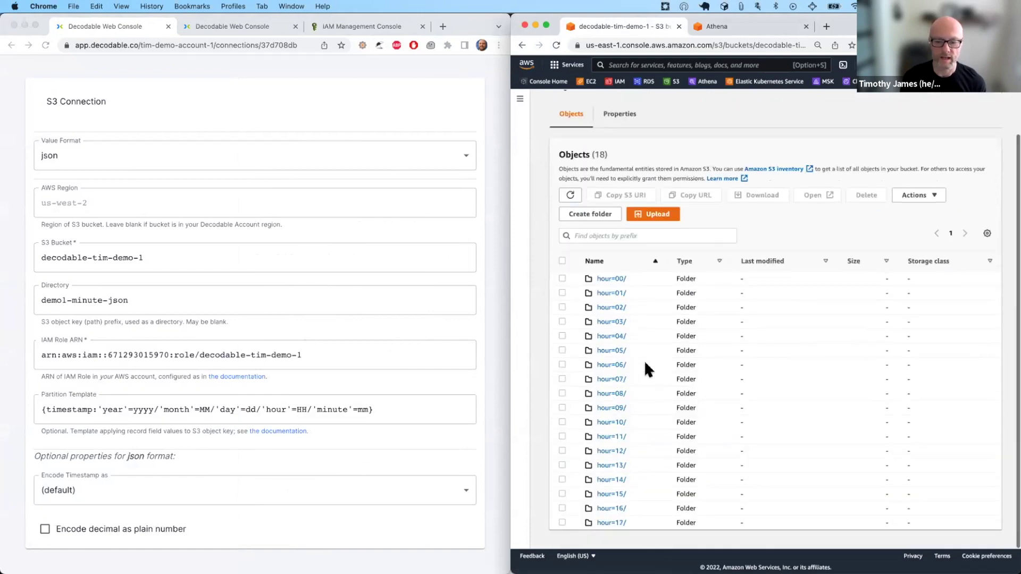
left_click(607, 523)
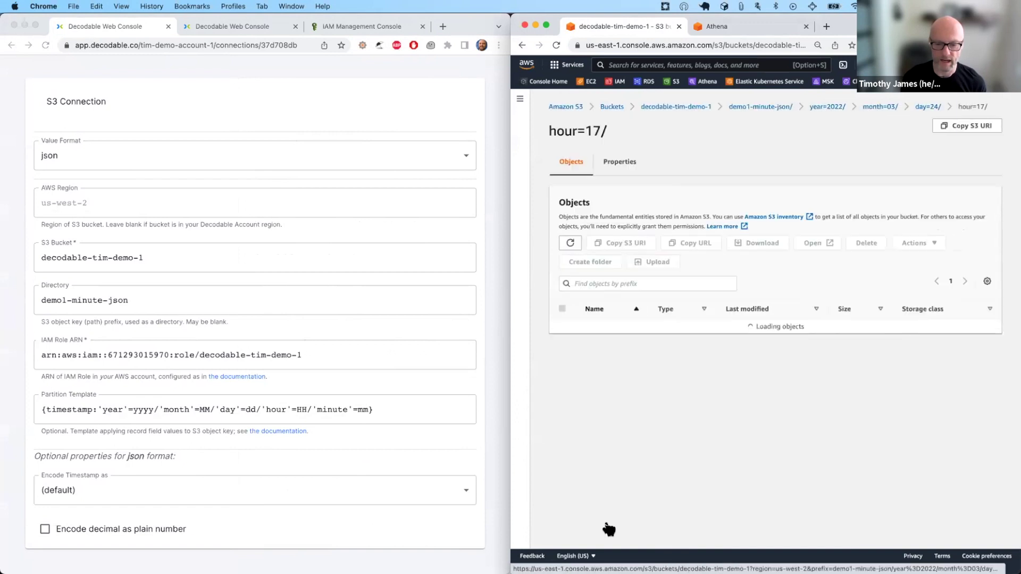
scroll(641, 411, "down", 3)
scroll(641, 407, "down", 3)
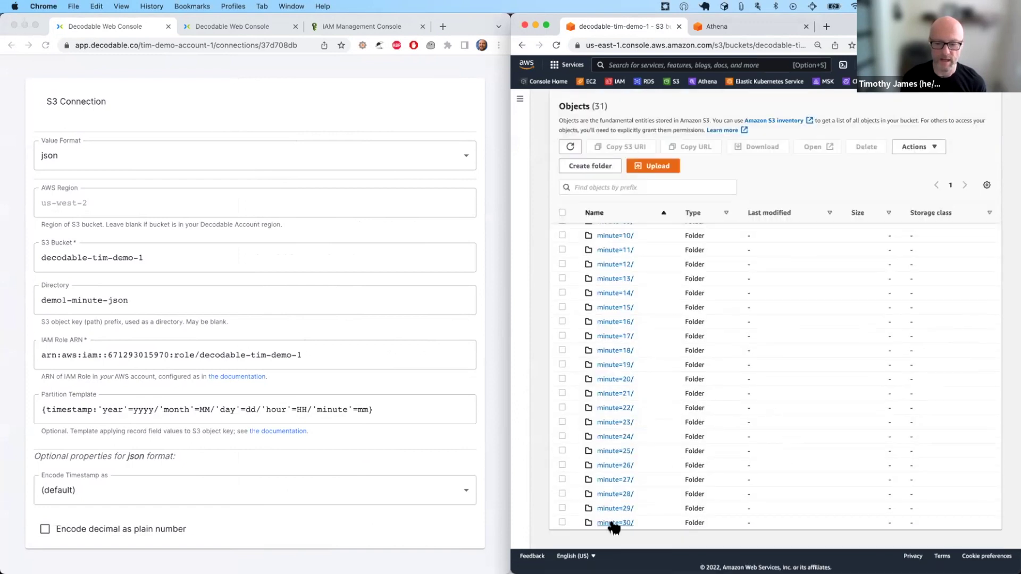
left_click(612, 521)
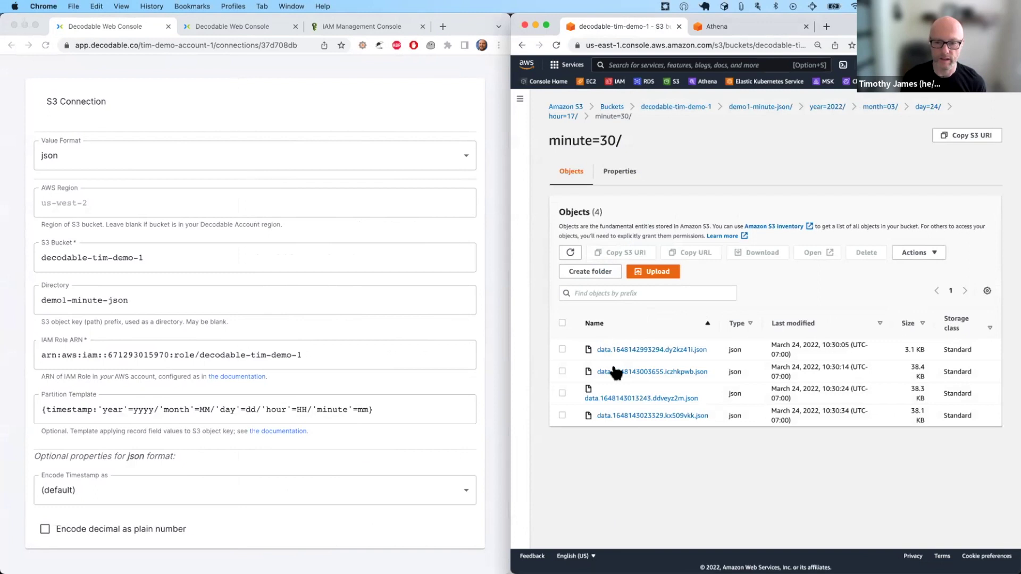
key("super+plus")
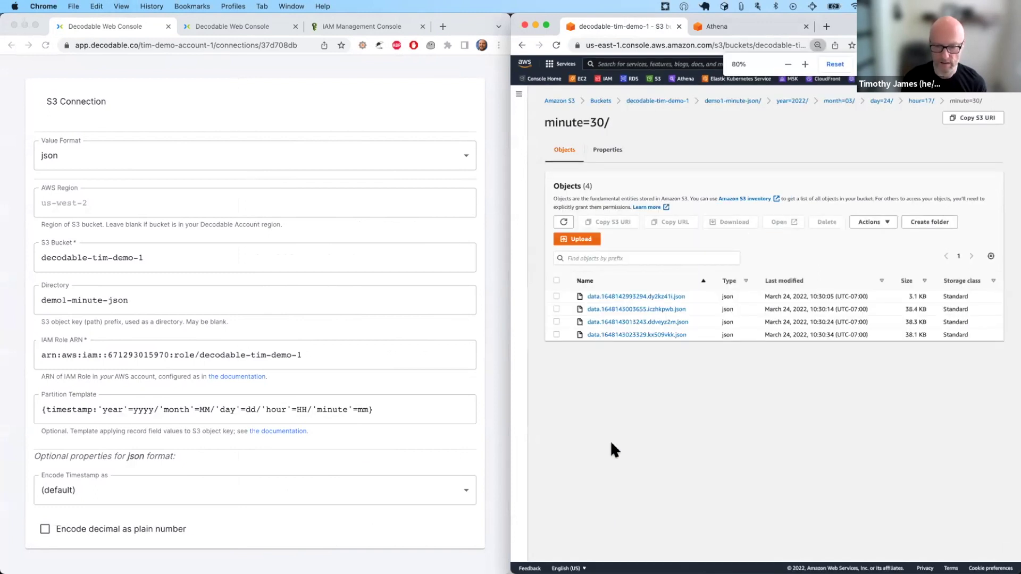
Refresh the minute=30 file list, open the newest JSON file to examine its records, and close it again.
left_click(565, 223)
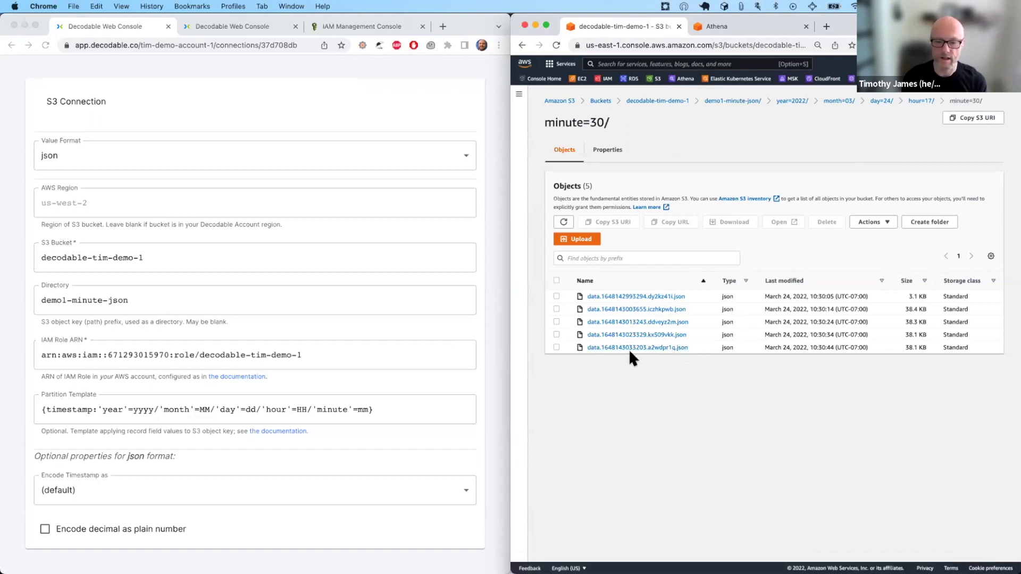
left_click(556, 348)
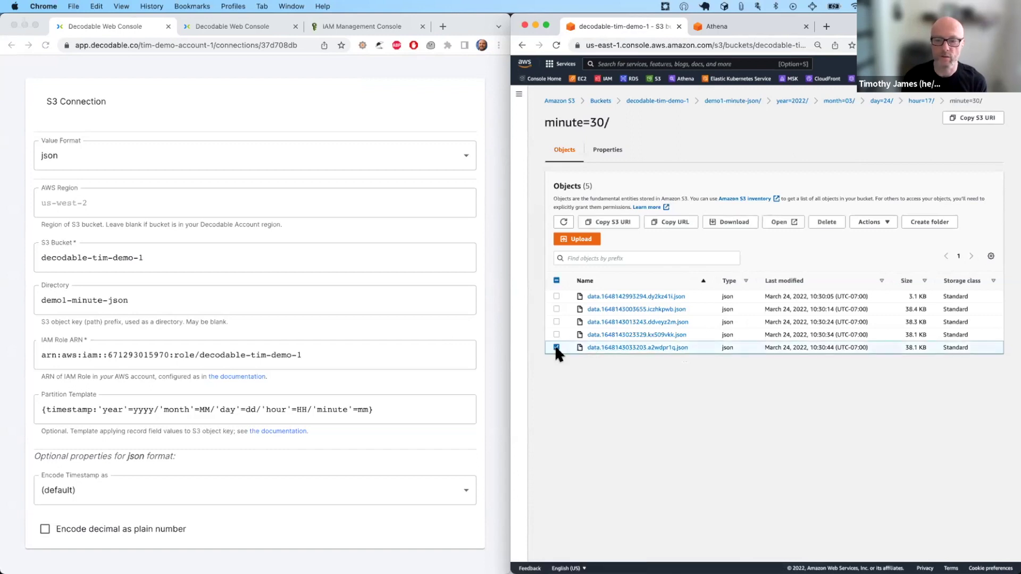
left_click(782, 222)
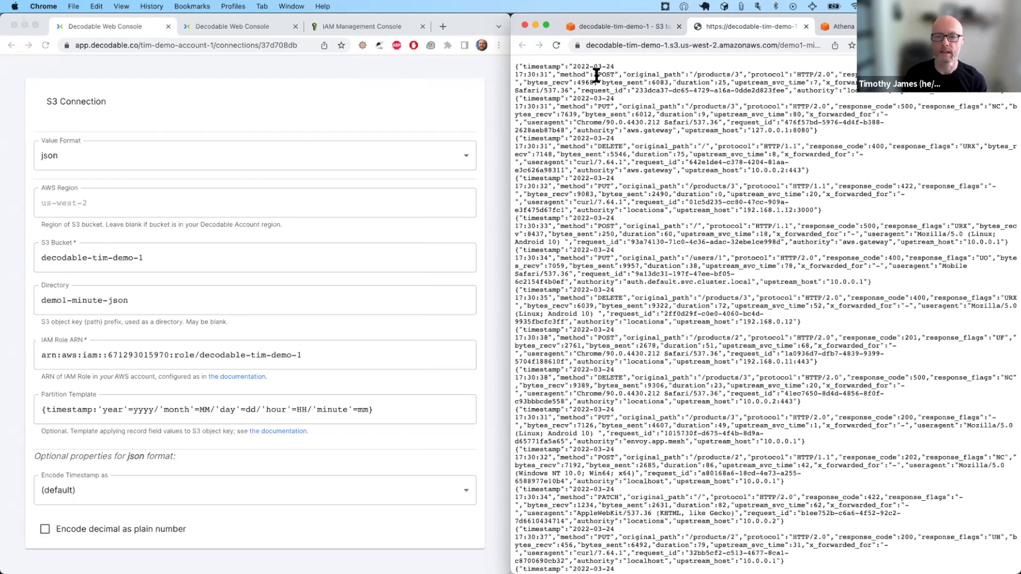
double_click(574, 75)
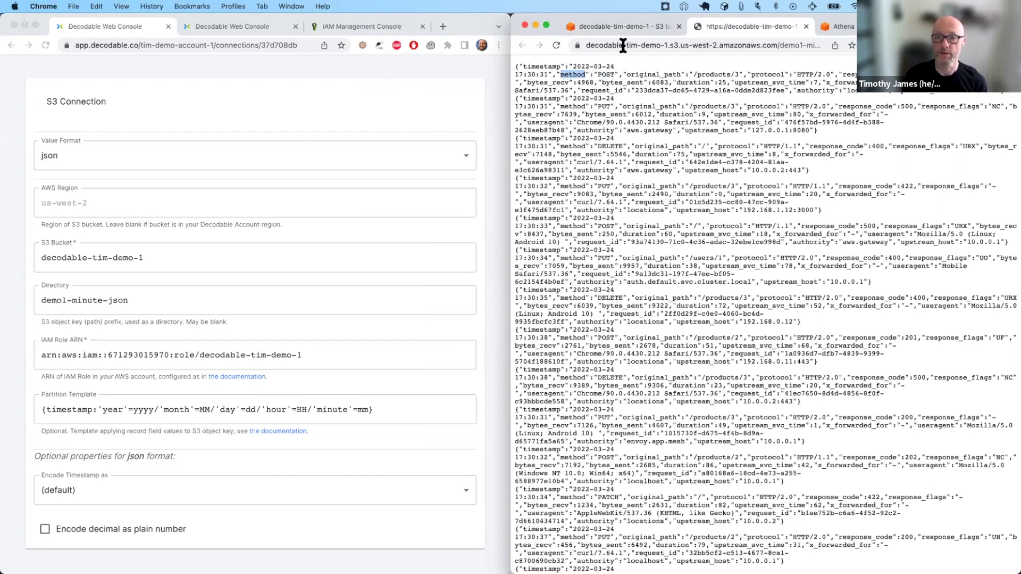
left_click(807, 26)
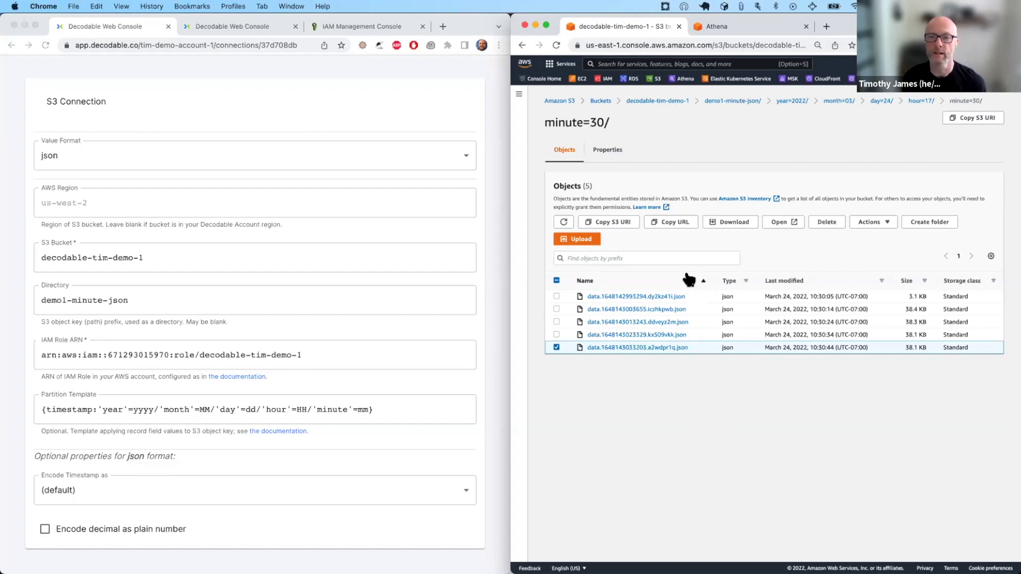
Stop the demo-s3-ts-minute-json connection and refresh the minute=30 file list in S3.
scroll(300, 159, "up", 5)
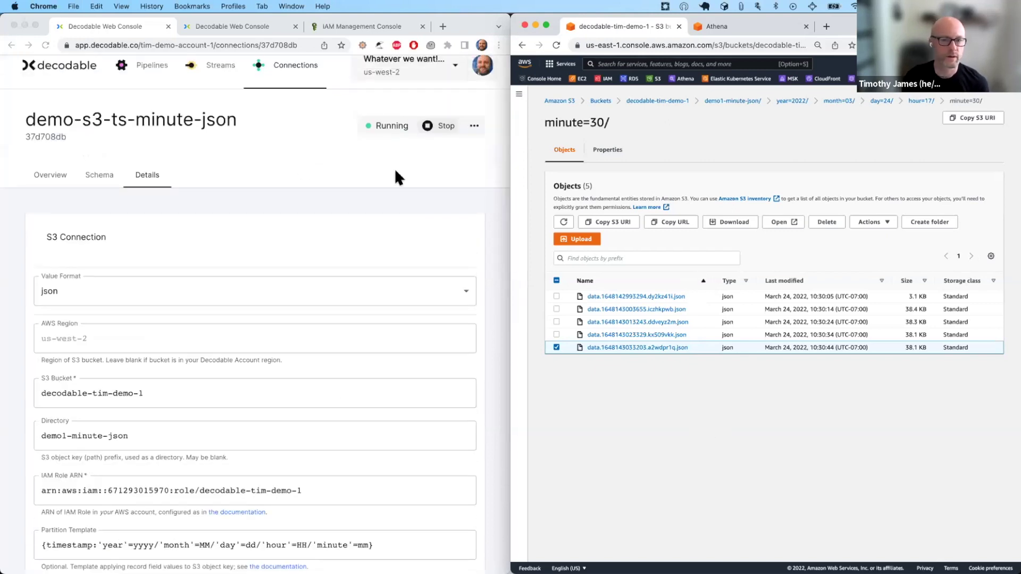
left_click(436, 124)
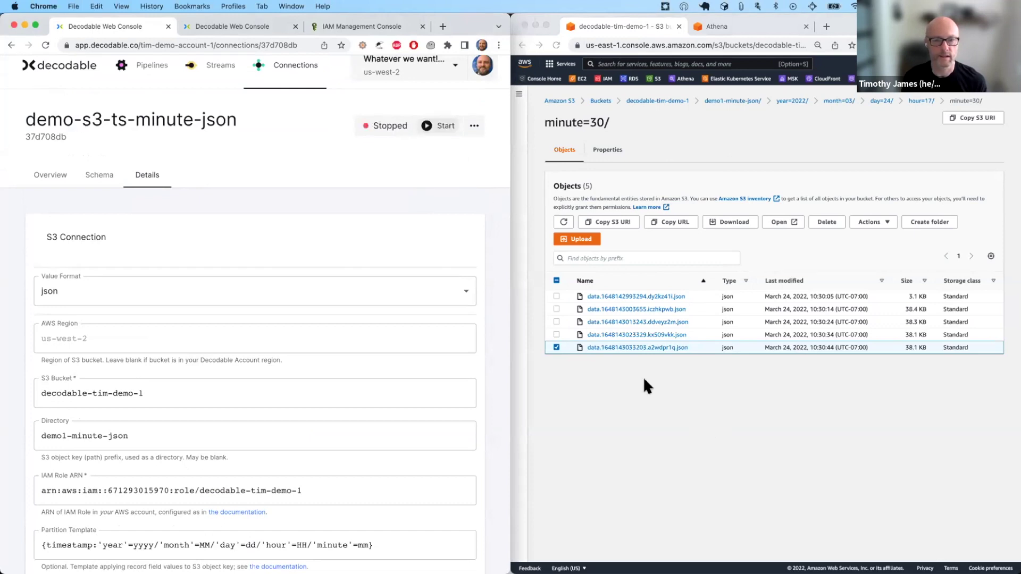
left_click(695, 419)
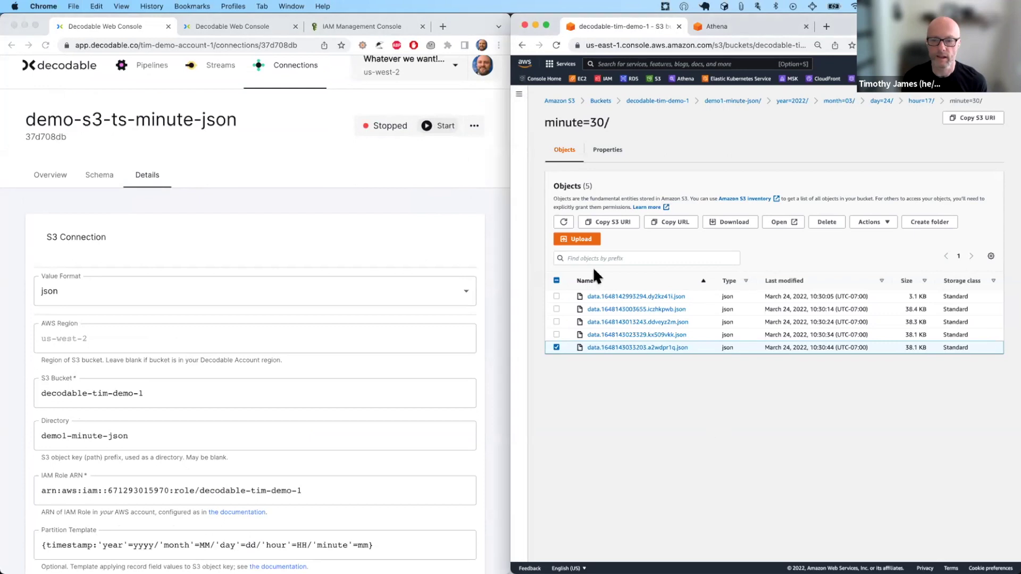
left_click(564, 222)
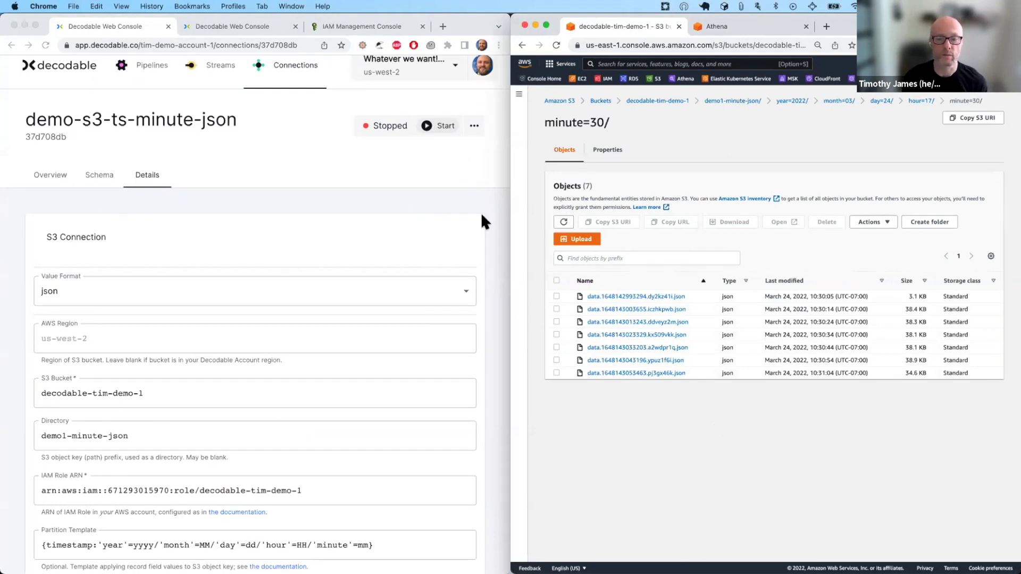
Start the demo-s3-ts-minute-json connection again and return to the S3 window.
left_click(442, 126)
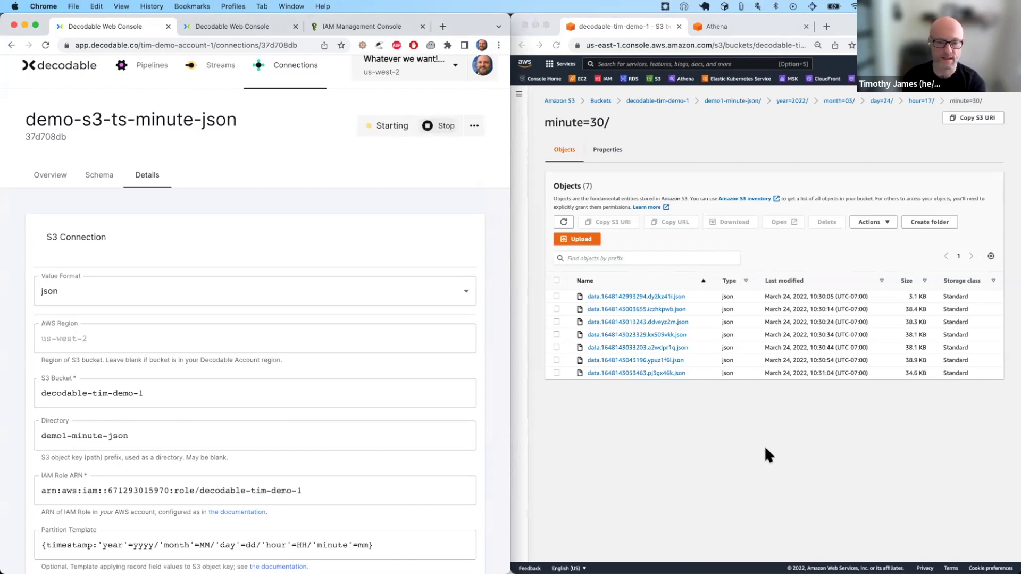
left_click(777, 430)
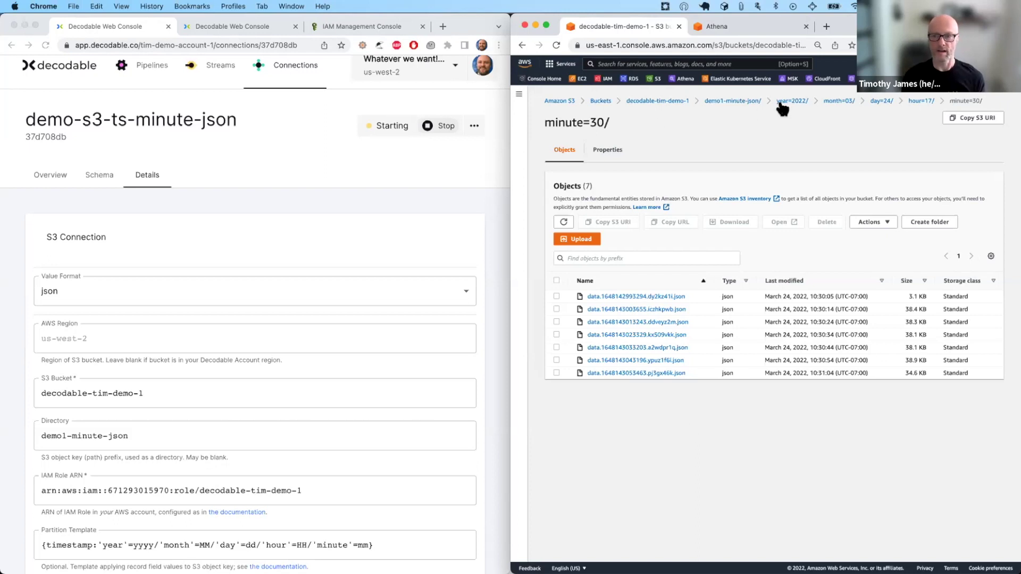
Open the hour=17 folder in a separate browser window beside the minute=30 one and look through its minute folders.
left_click_drag(882, 101, 728, 23)
left_click_drag(727, 86, 728, 83)
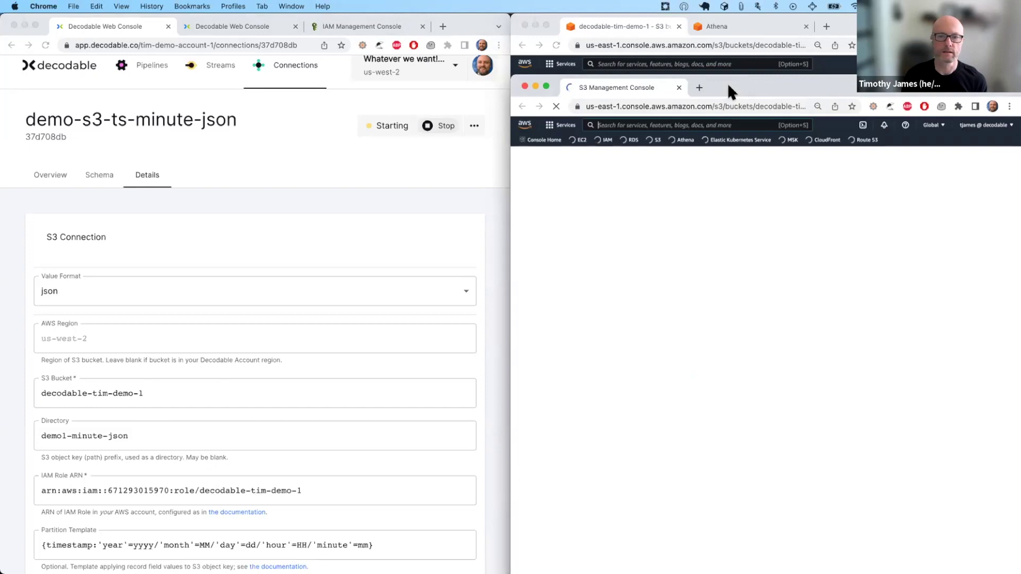
key("ctrl+alt+Left")
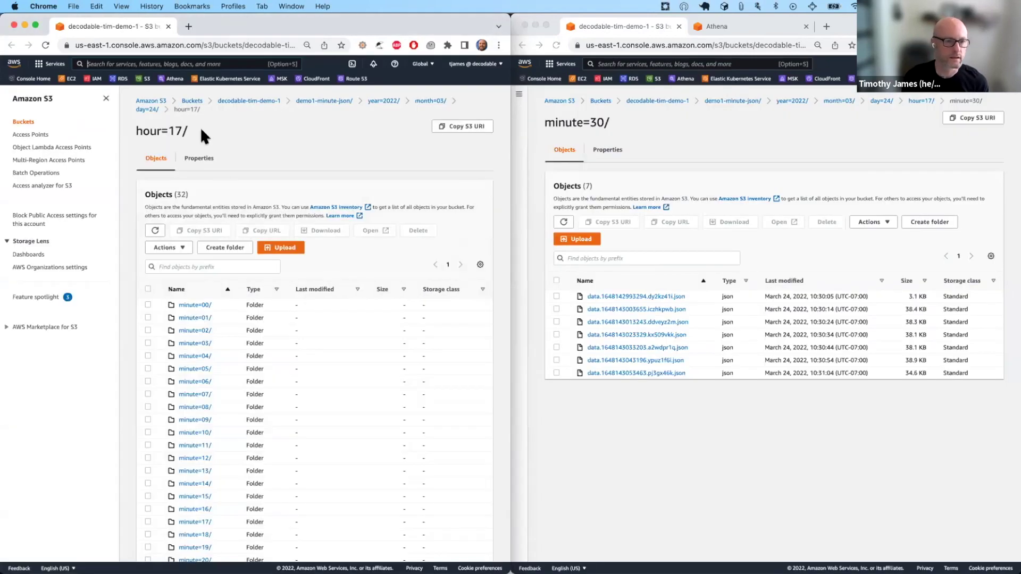
left_click(105, 98)
scroll(210, 238, "down", 5)
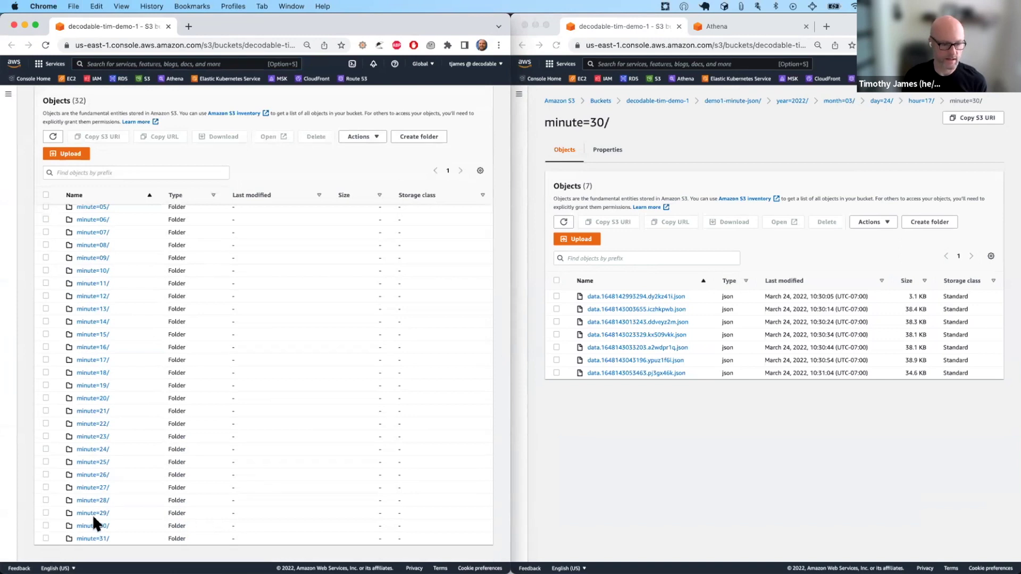
Open the minute=30 folder in one browser window and the minute=31 folder in the other to compare their files.
left_click(92, 527)
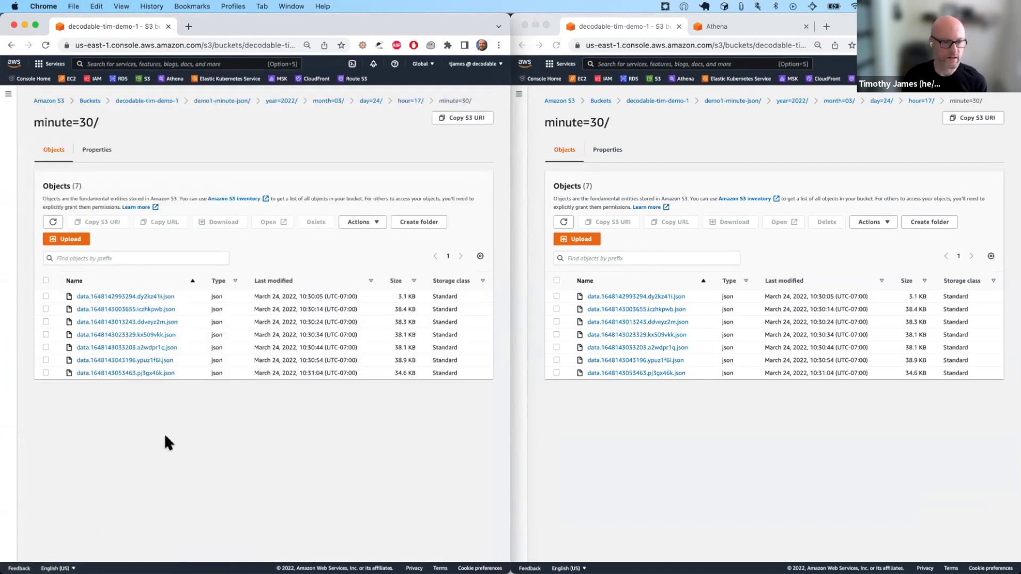
left_click(707, 128)
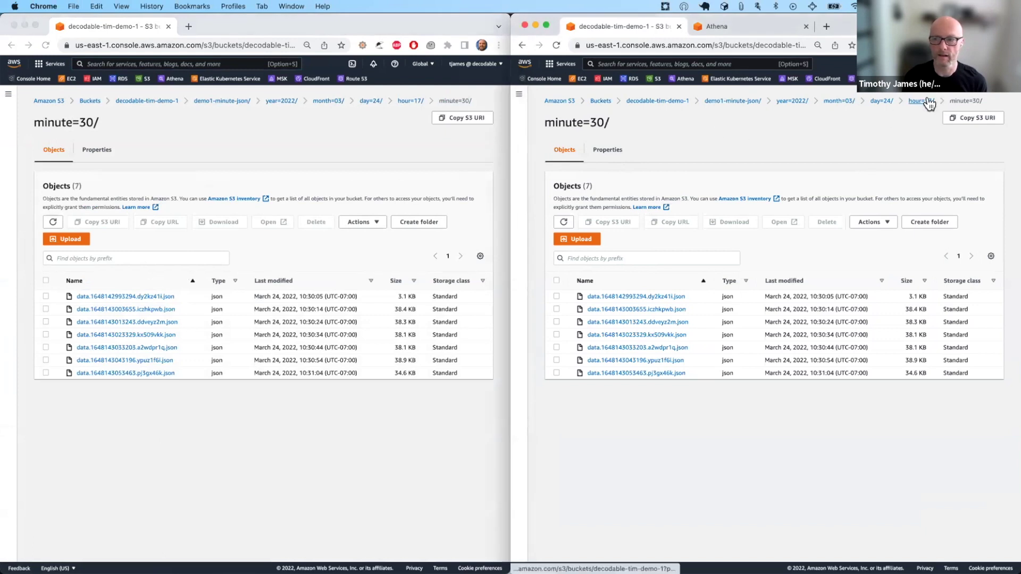
left_click(917, 101)
scroll(607, 539, "down", 5)
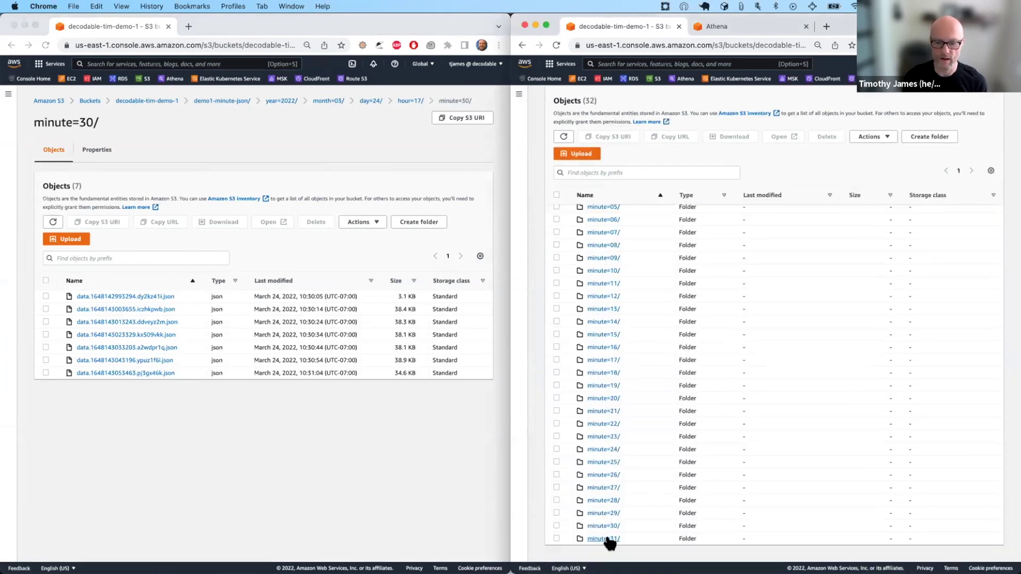
left_click(607, 537)
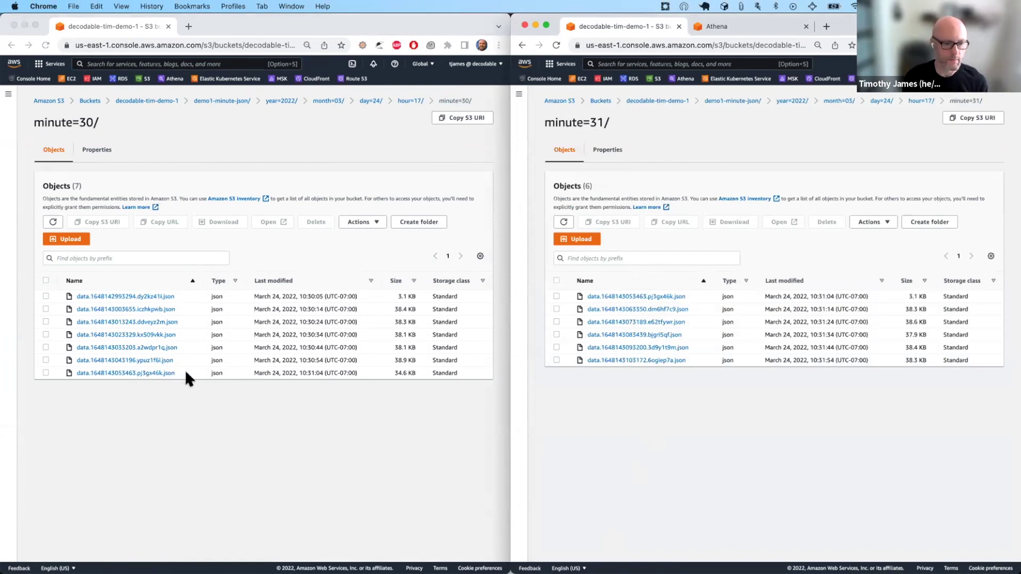
Find data.1648143053463.pj3gx46k.json in both the minute=30 and minute=31 listings, and refresh the minute=31 list.
left_click(145, 373)
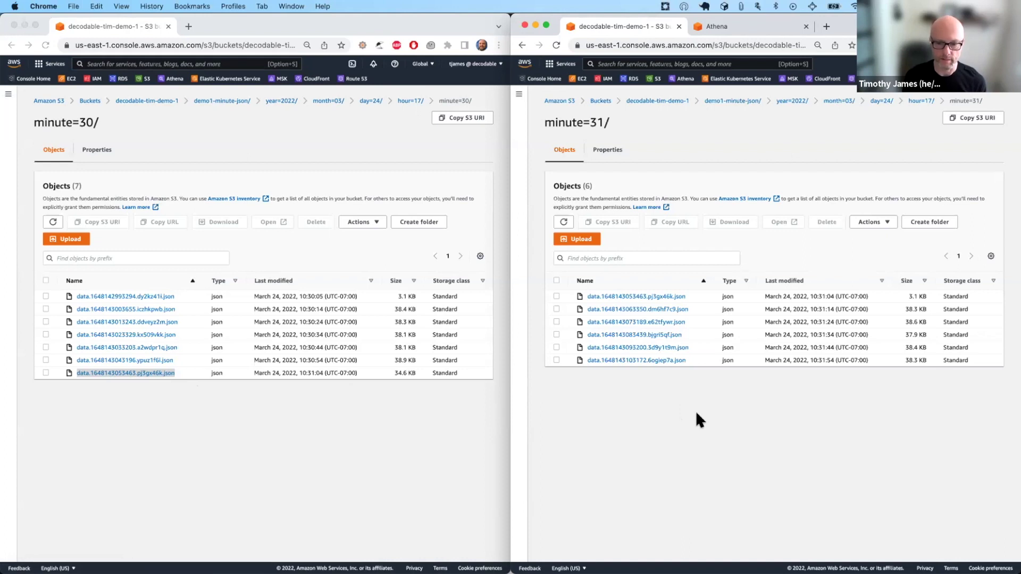
key("super+f")
key("Escape")
left_click(294, 500)
key("super+f")
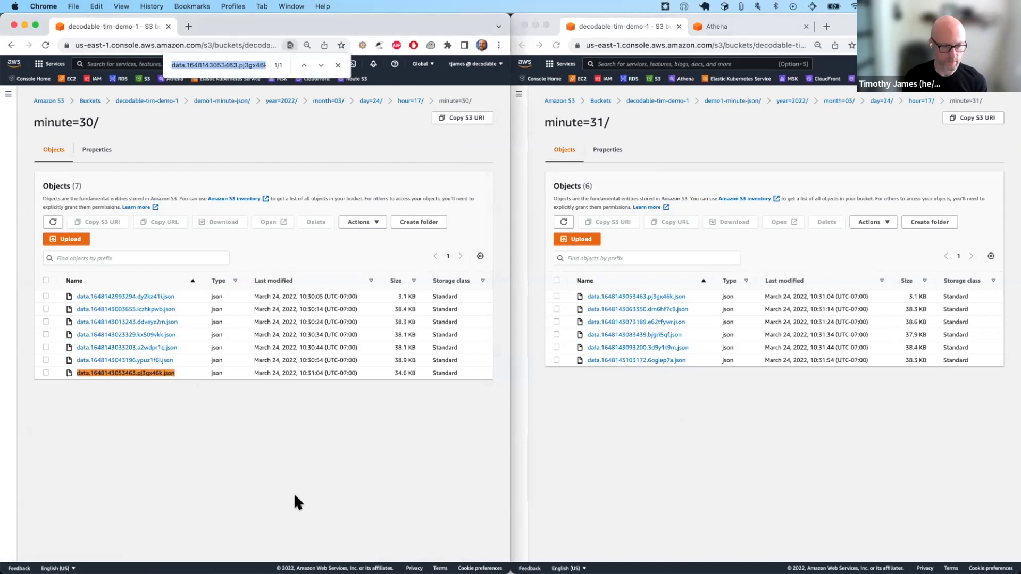
left_click(752, 366)
key("super+f")
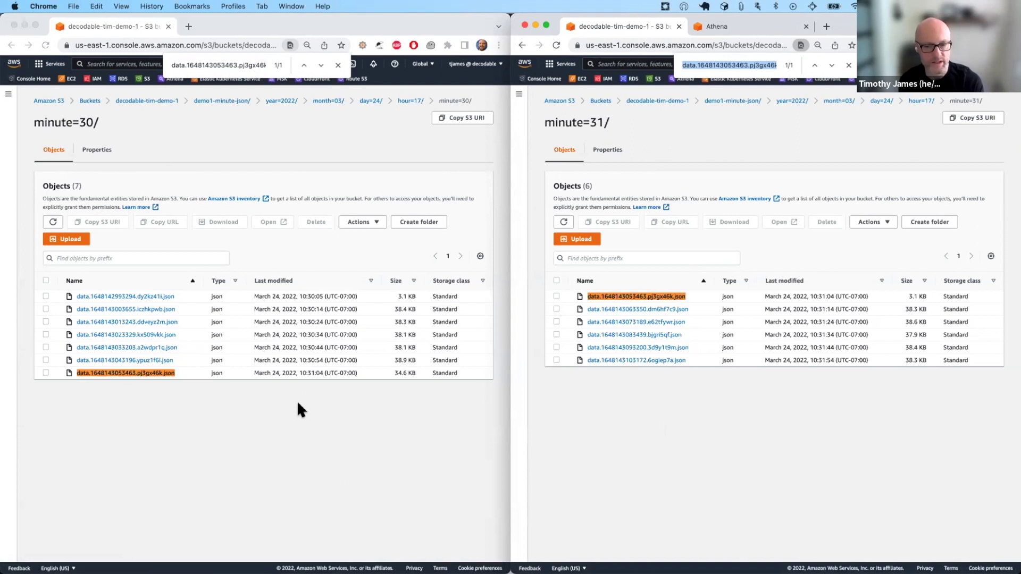
left_click(551, 426)
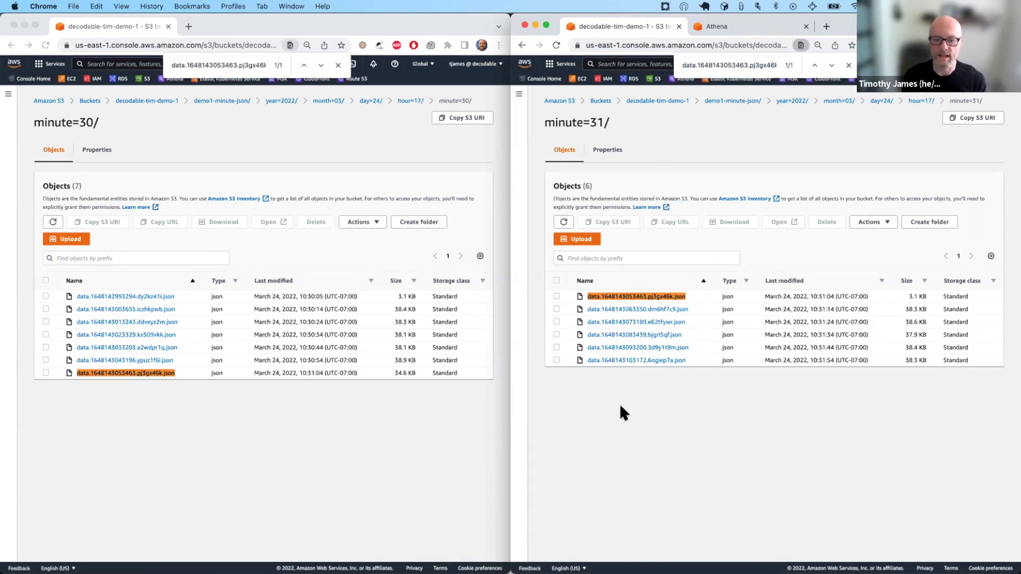
left_click(564, 222)
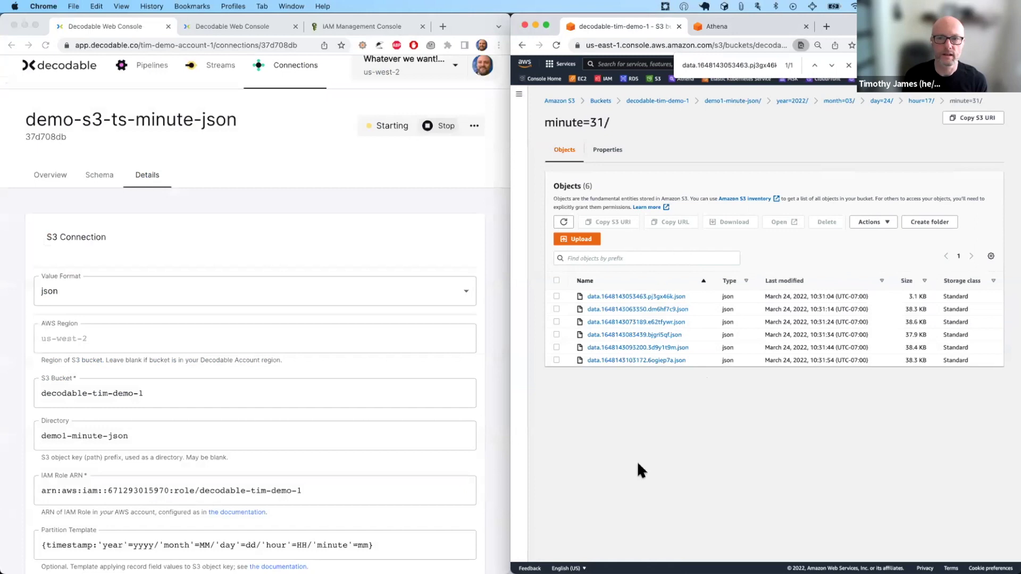
Switch from S3 to an enlarged Athena query editor and examine the columns and partition keys of the tim_demo_1_day table.
key("super+w")
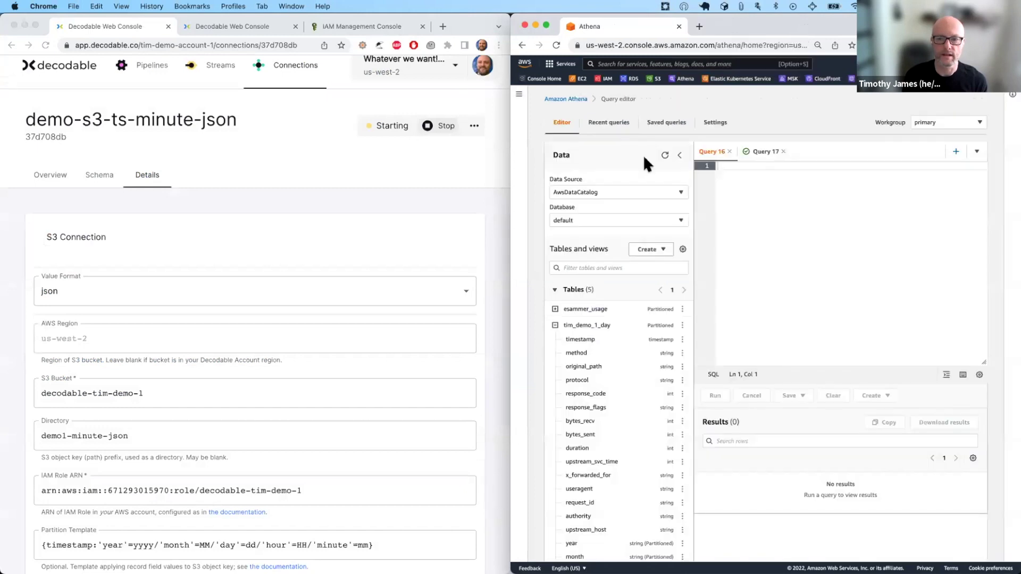
scroll(644, 263, "down", 2)
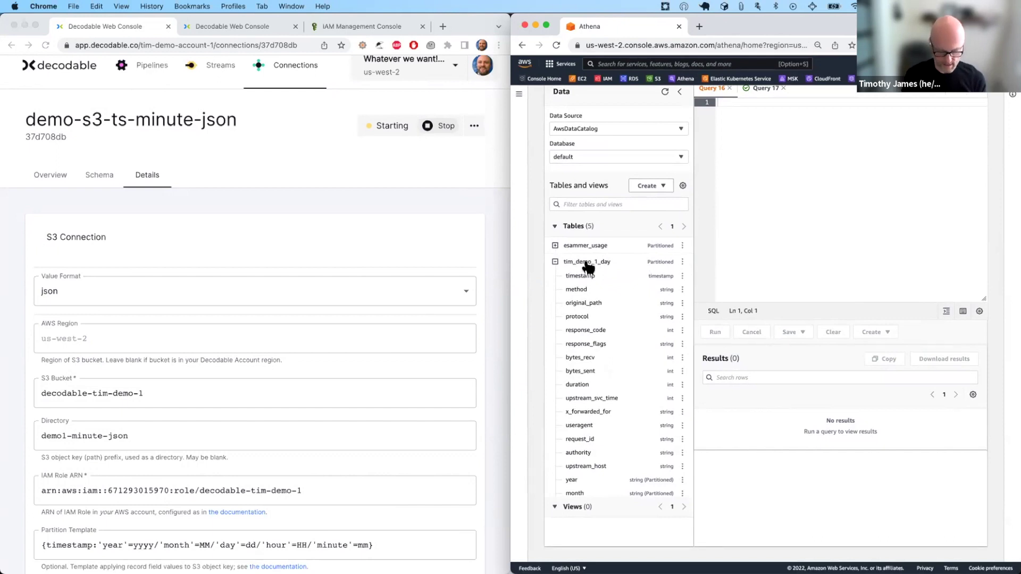
key("ctrl+alt+Return")
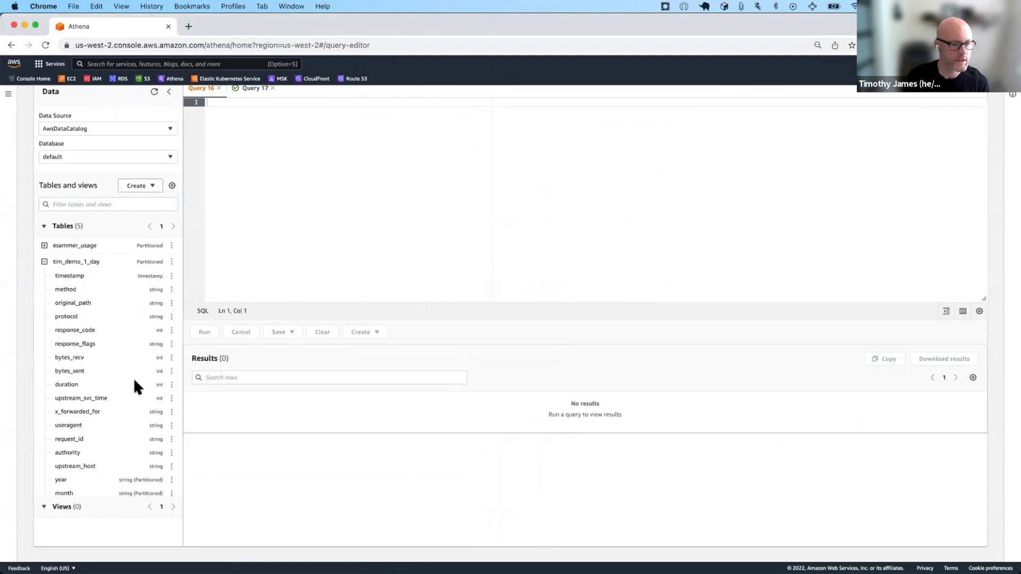
scroll(133, 378, "down", 1)
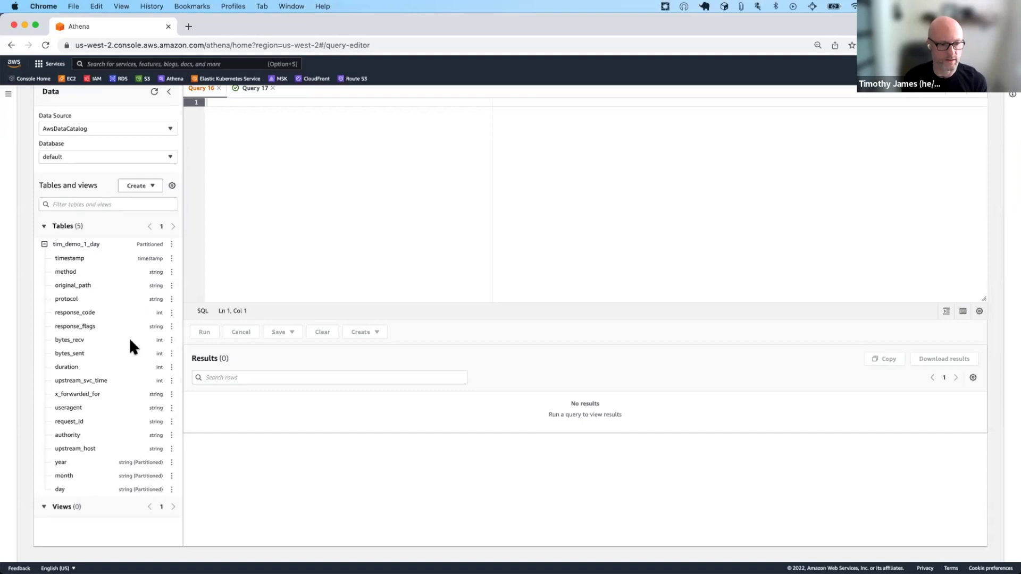
scroll(134, 314, "up", 1)
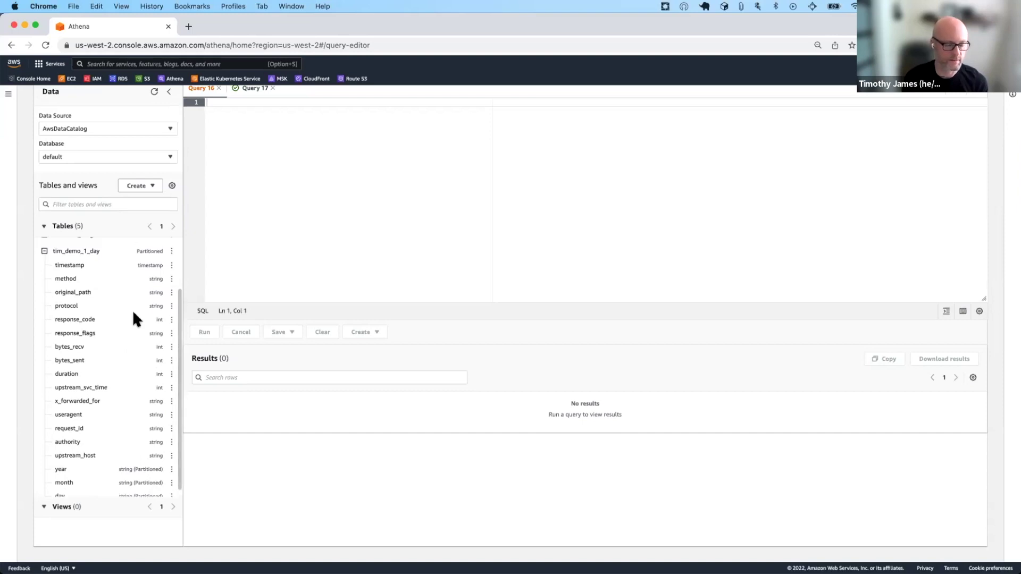
scroll(133, 313, "up", 2)
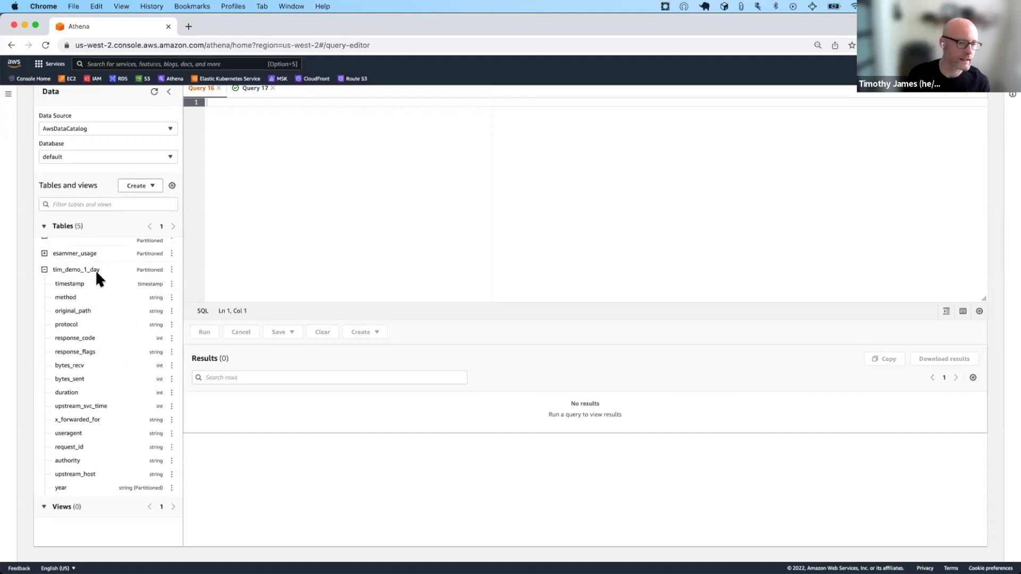
scroll(127, 287, "up", 1)
scroll(126, 288, "down", 3)
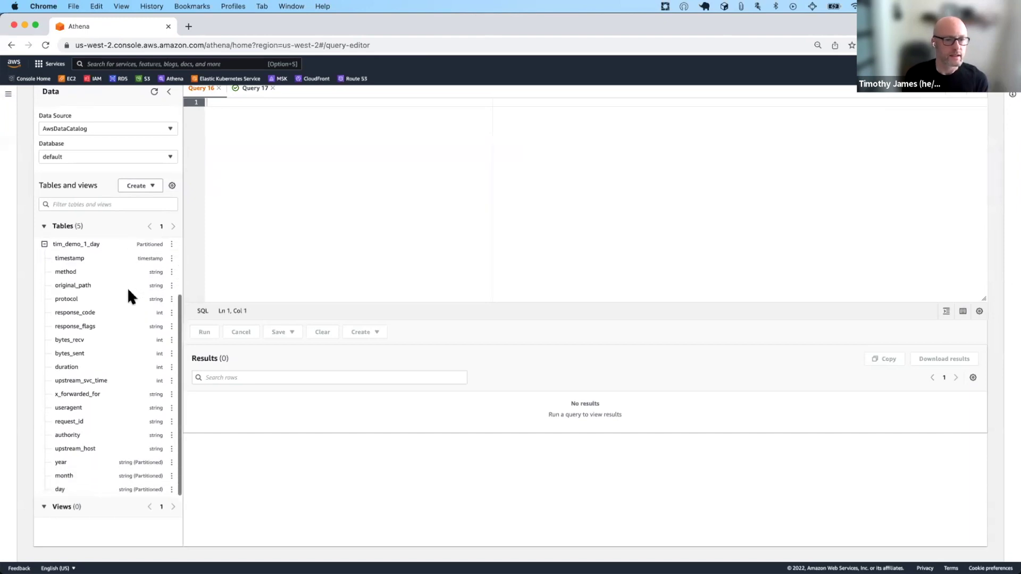
Load the partitions of the tim_demo_1_day table and close the query tab that ran the load.
left_click(171, 244)
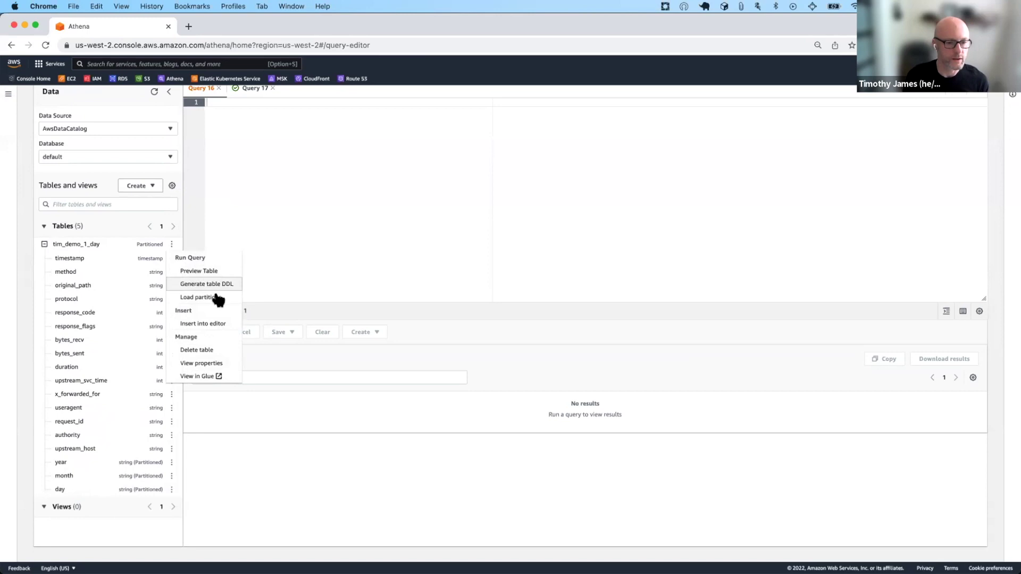
left_click(204, 297)
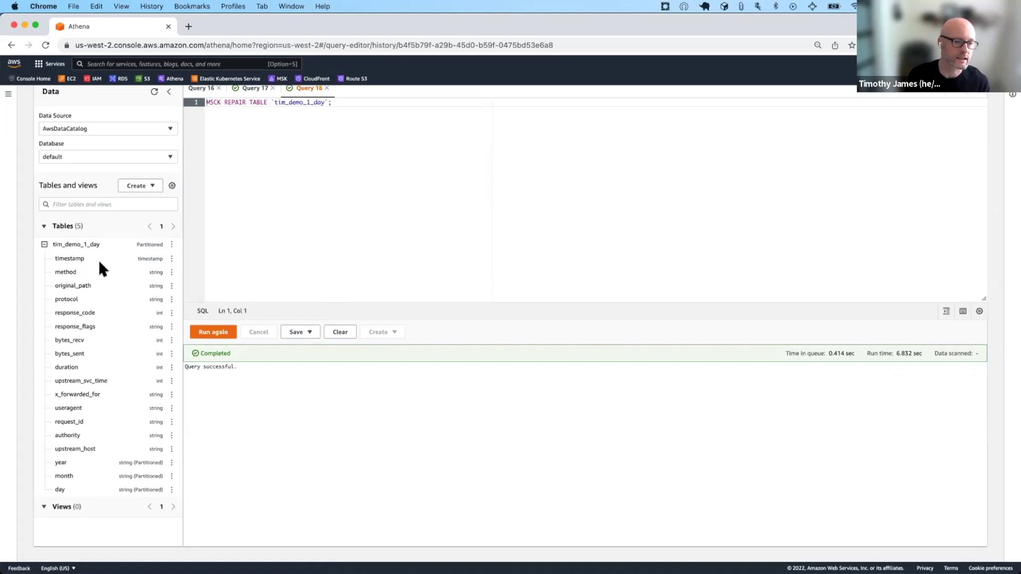
scroll(339, 136, "up", 2)
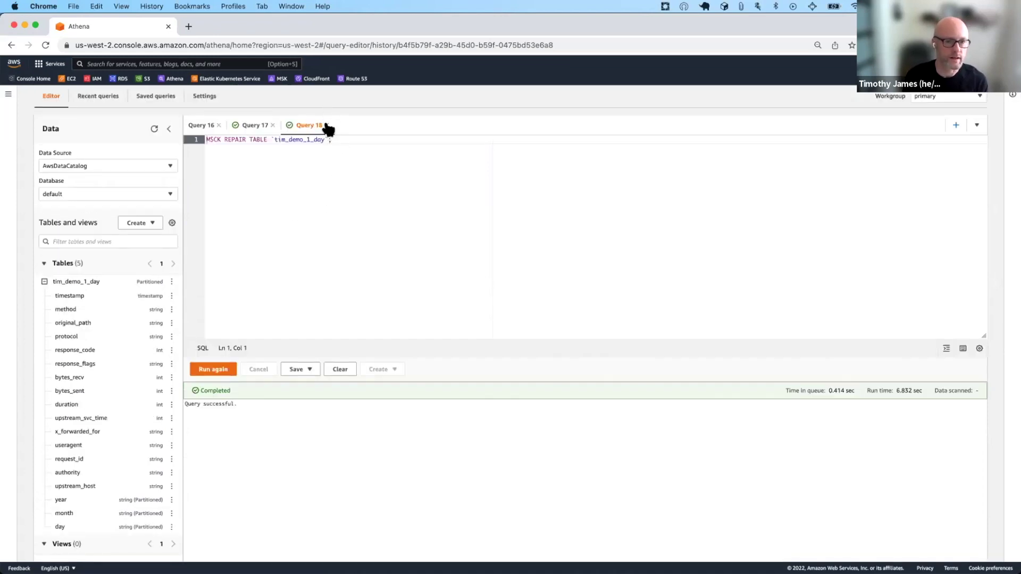
left_click(326, 126)
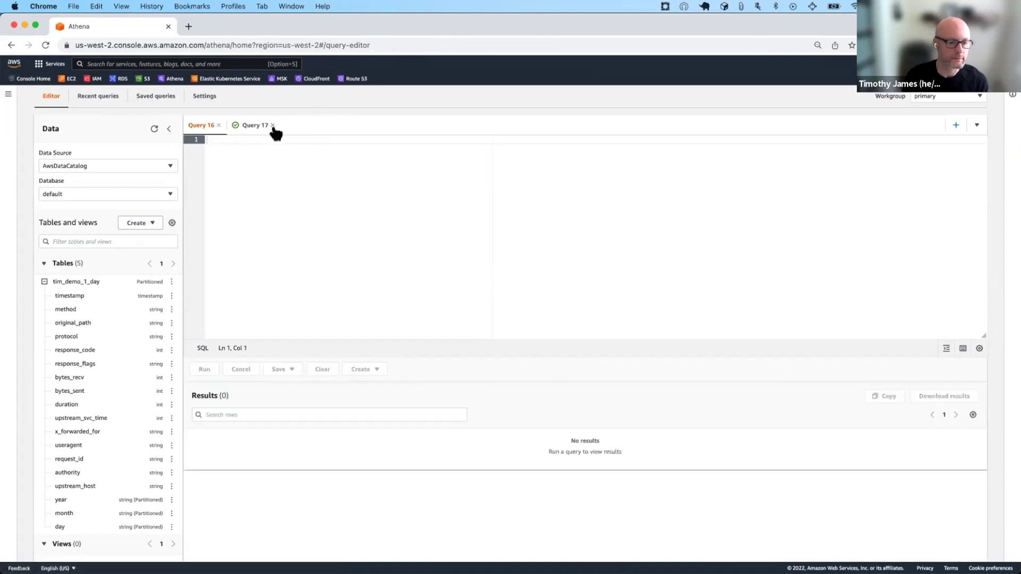
Generate the table DDL for tim_demo_1_day, read through its definition, and close that query tab.
left_click(251, 126)
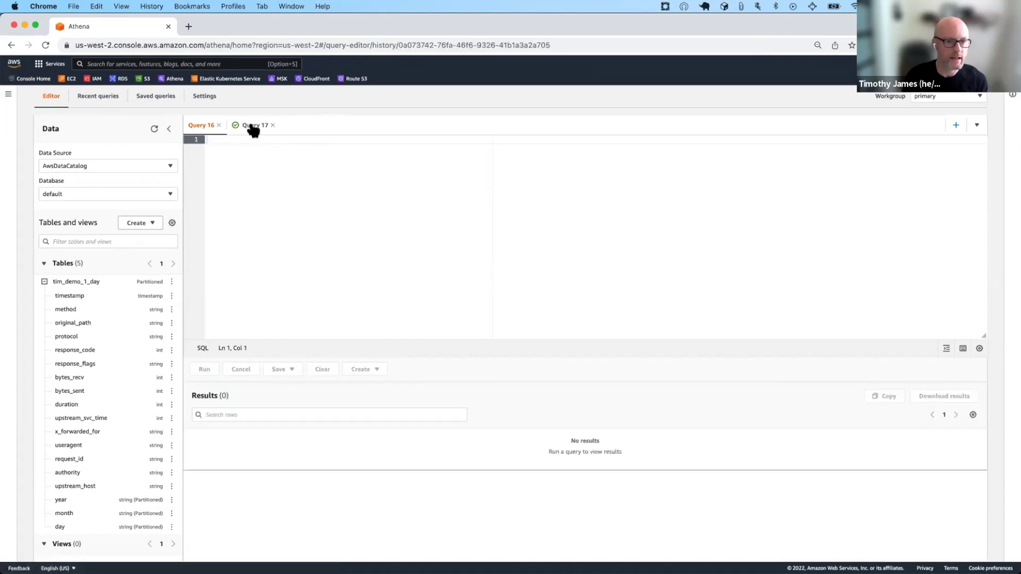
left_click(203, 128)
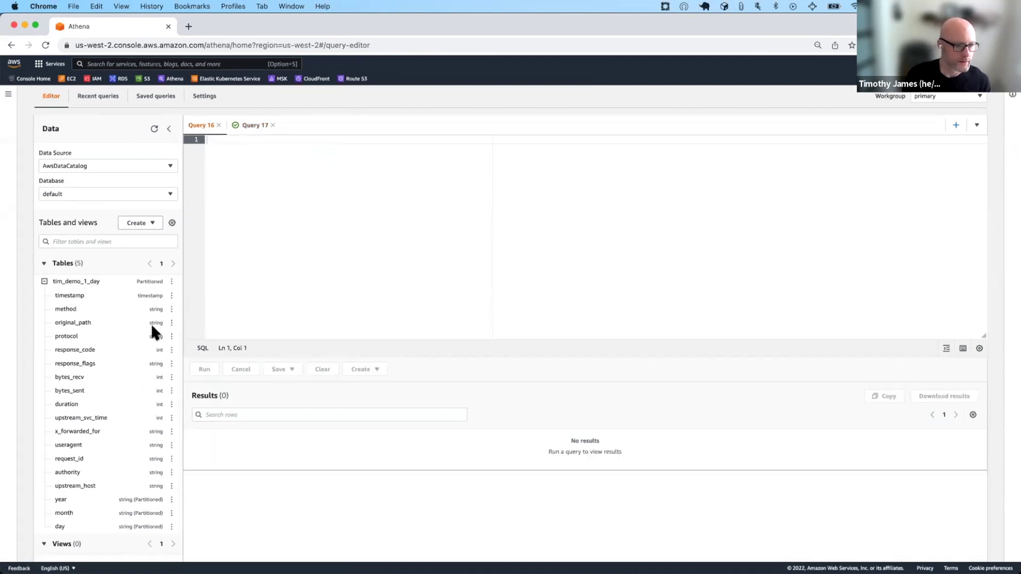
left_click(171, 283)
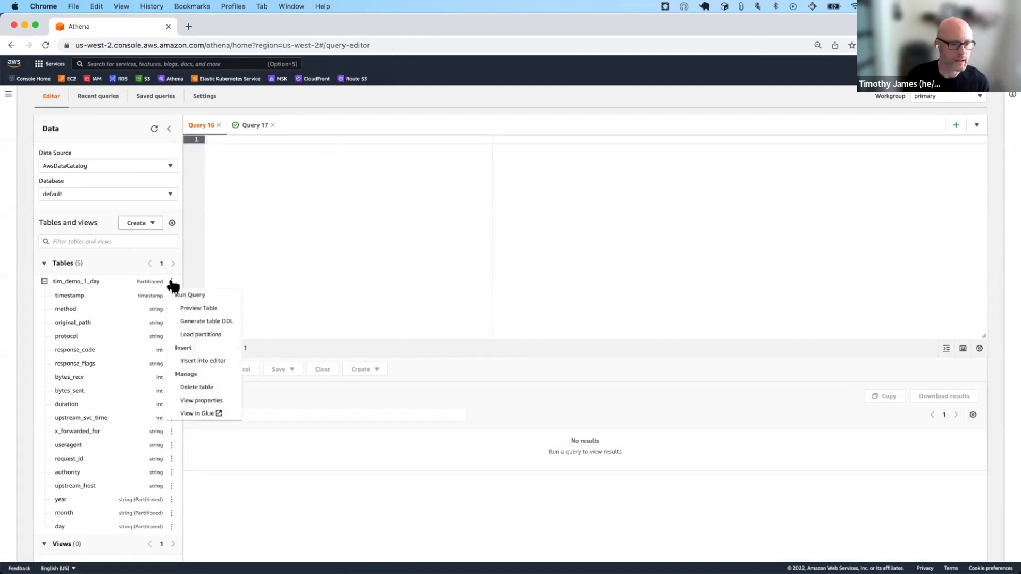
left_click(199, 322)
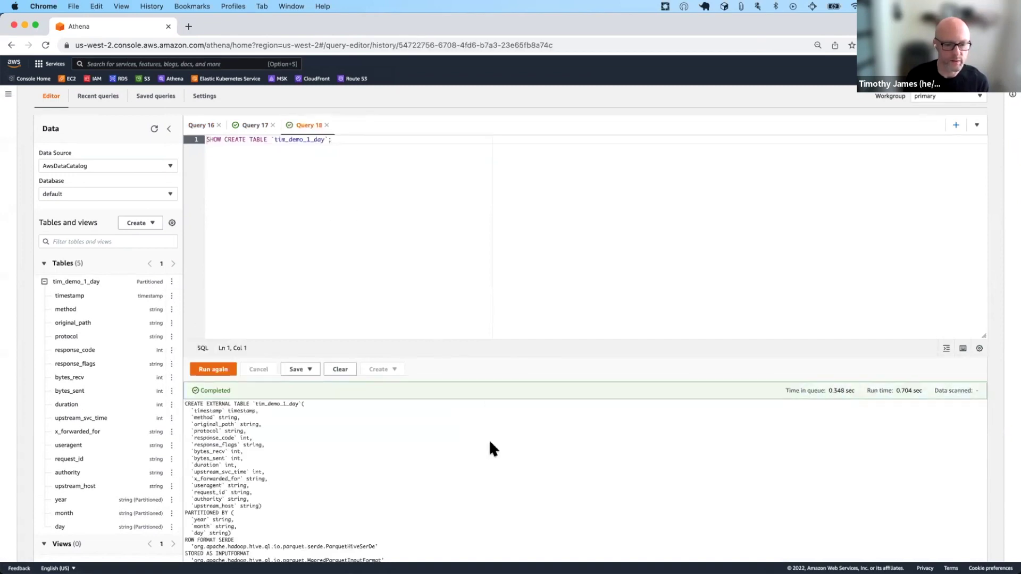
scroll(479, 472, "down", 3)
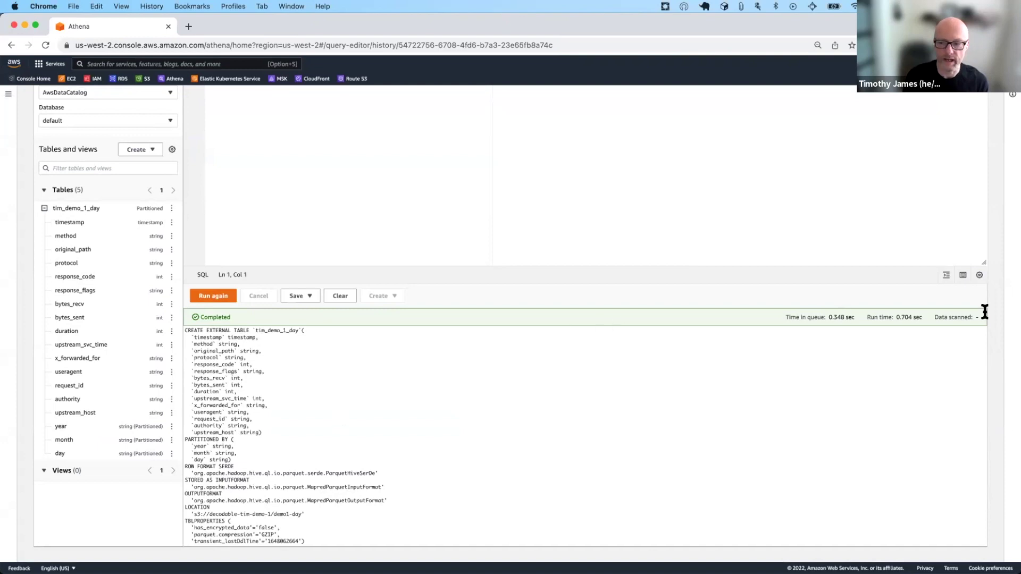
scroll(631, 263, "up", 3)
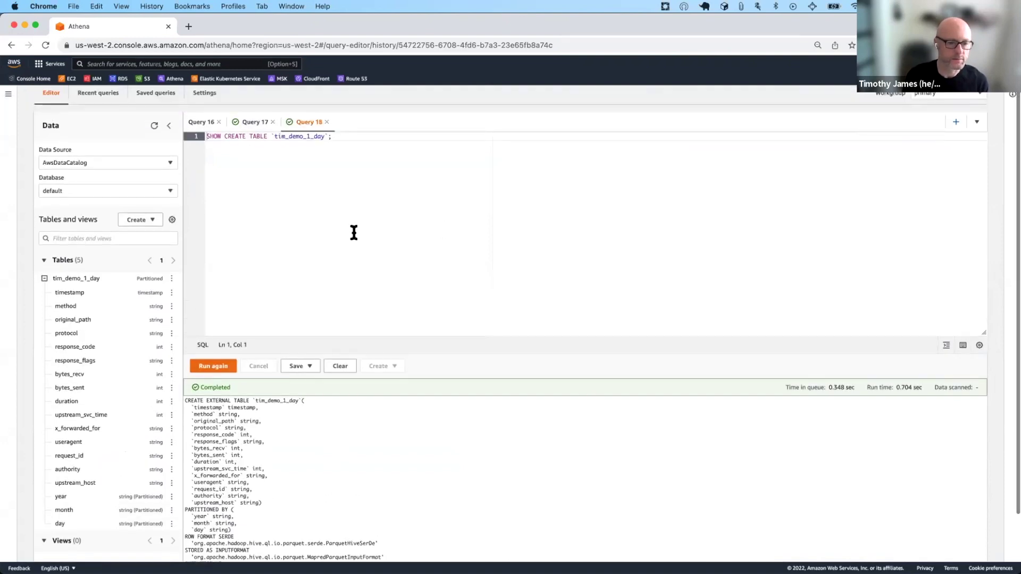
left_click(339, 151)
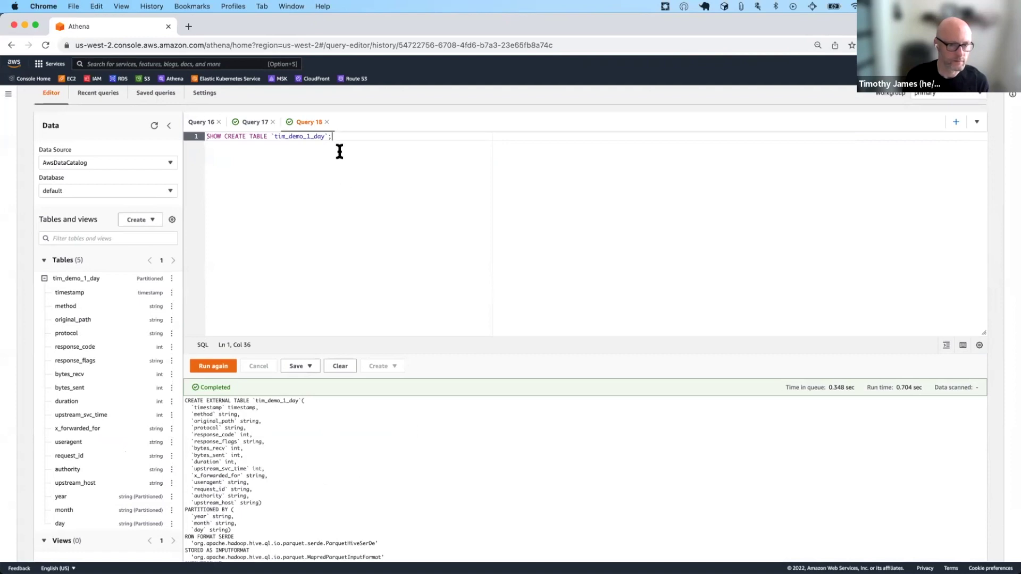
left_click(327, 122)
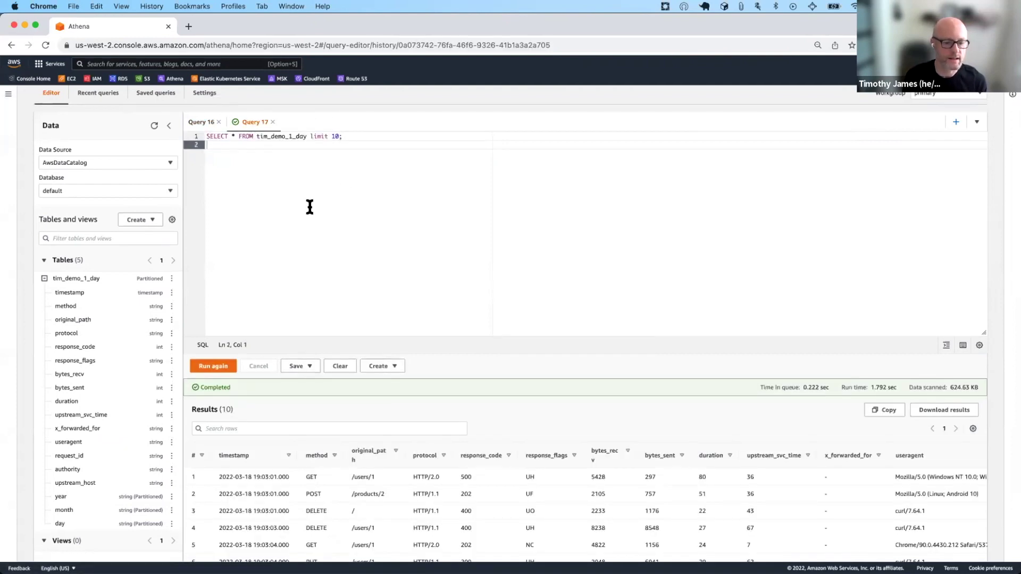
Examine the existing query that selects 10 rows from tim_demo_1_day and look through its result rows.
scroll(427, 199, "down", 1)
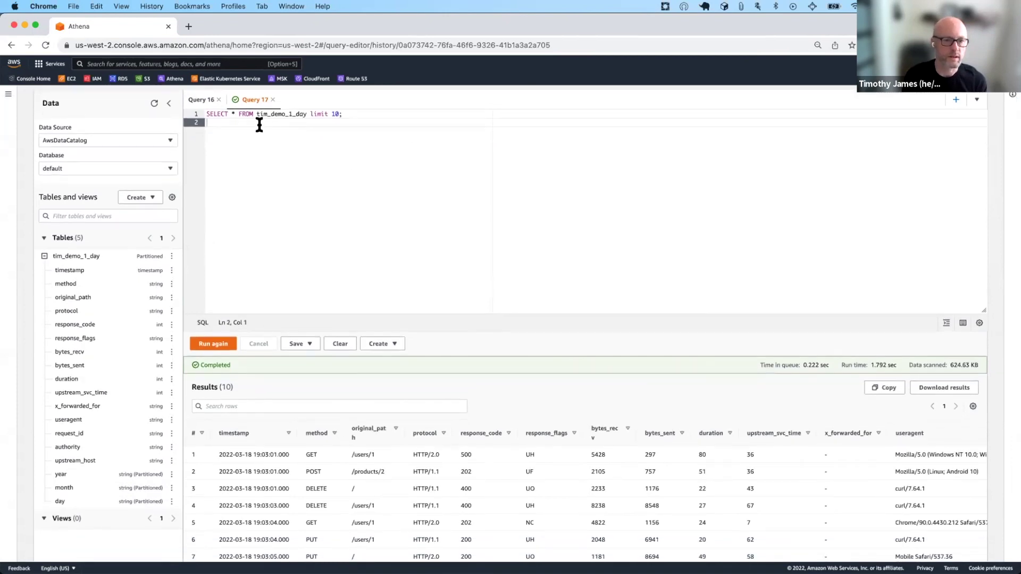
double_click(276, 115)
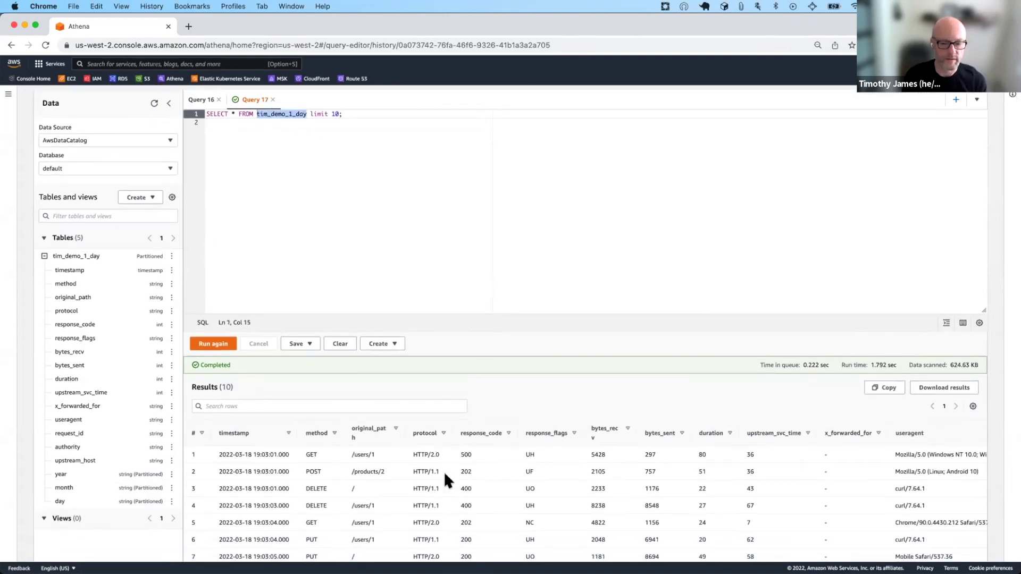
scroll(444, 471, "down", 3)
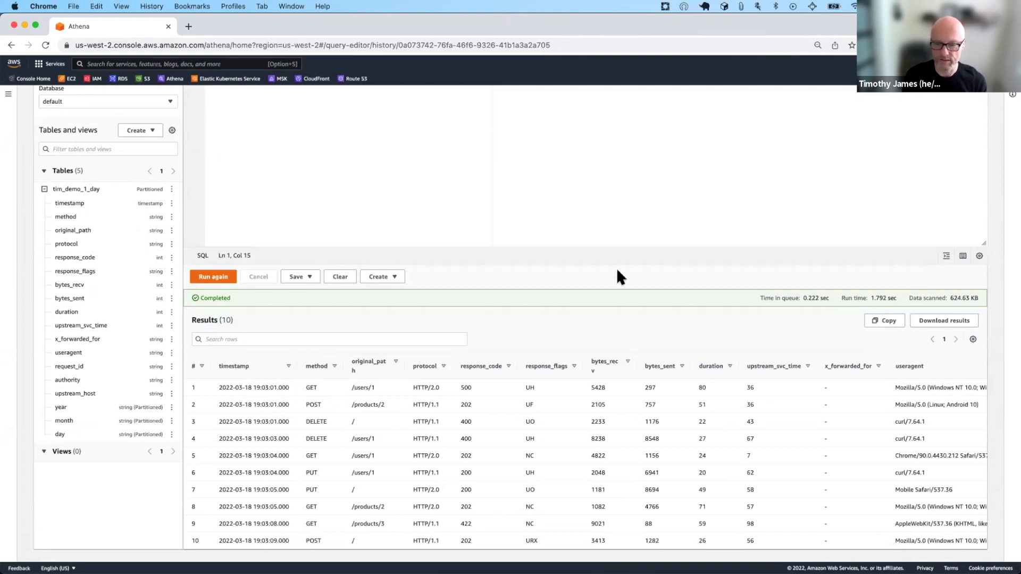
scroll(617, 267, "up", 5)
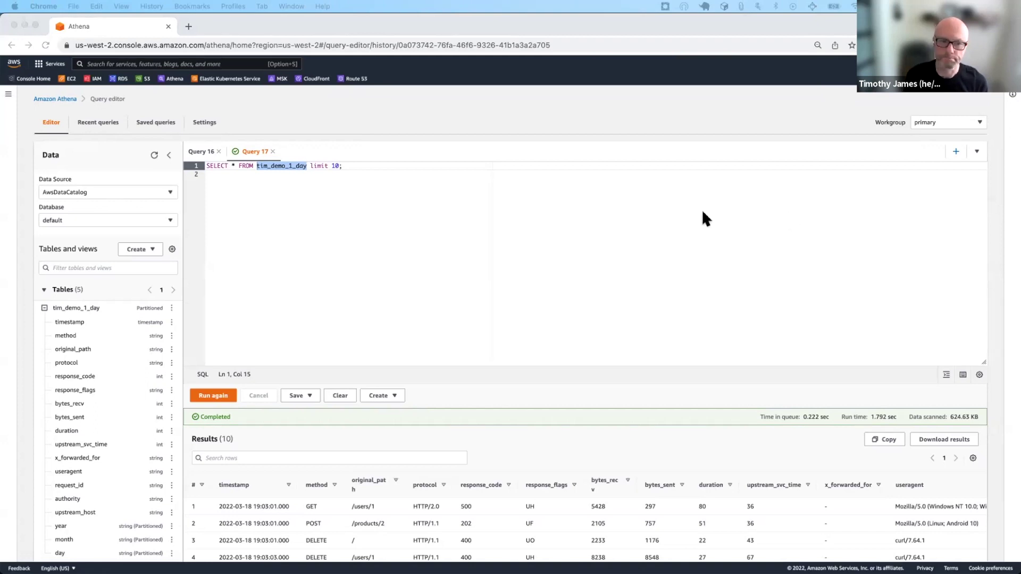
Replace the query with "SELECT * FROM tim_demo_1_day order by duration desc limit 100;" and run it.
left_click(462, 229)
key("super+a")
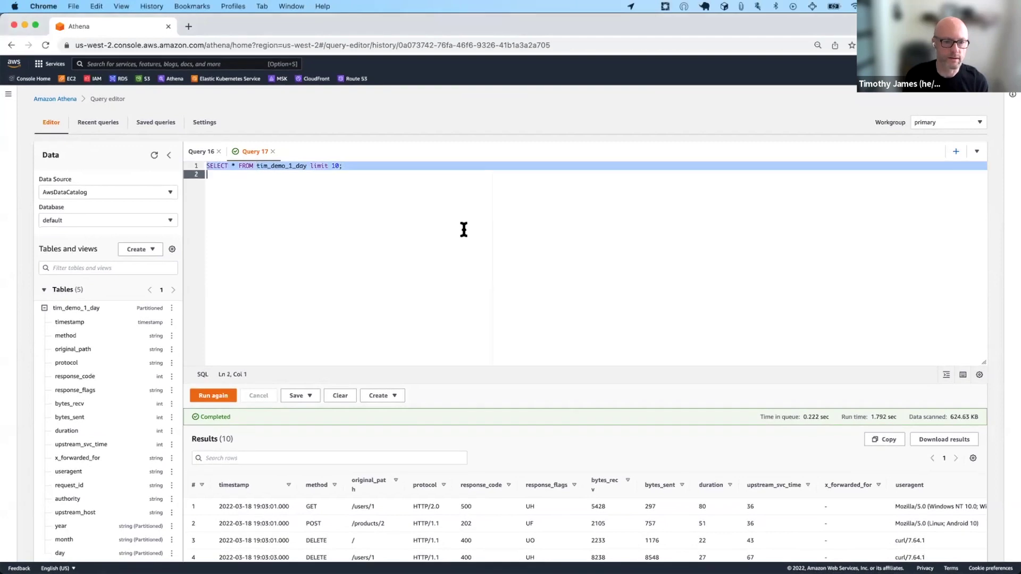
type("SELECT * FROM tim_demo_1_day order by duration desc limit 100;")
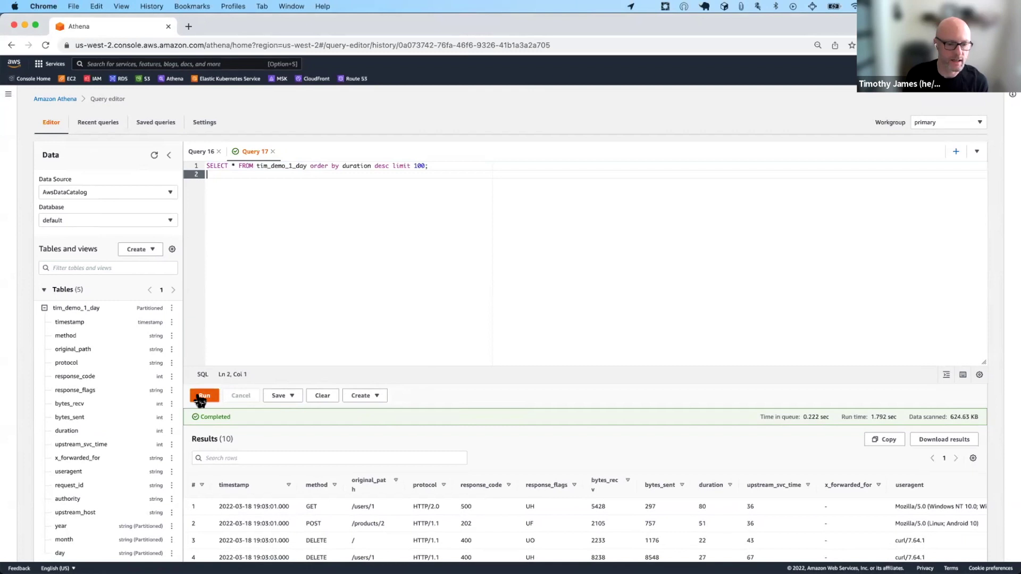
left_click(204, 397)
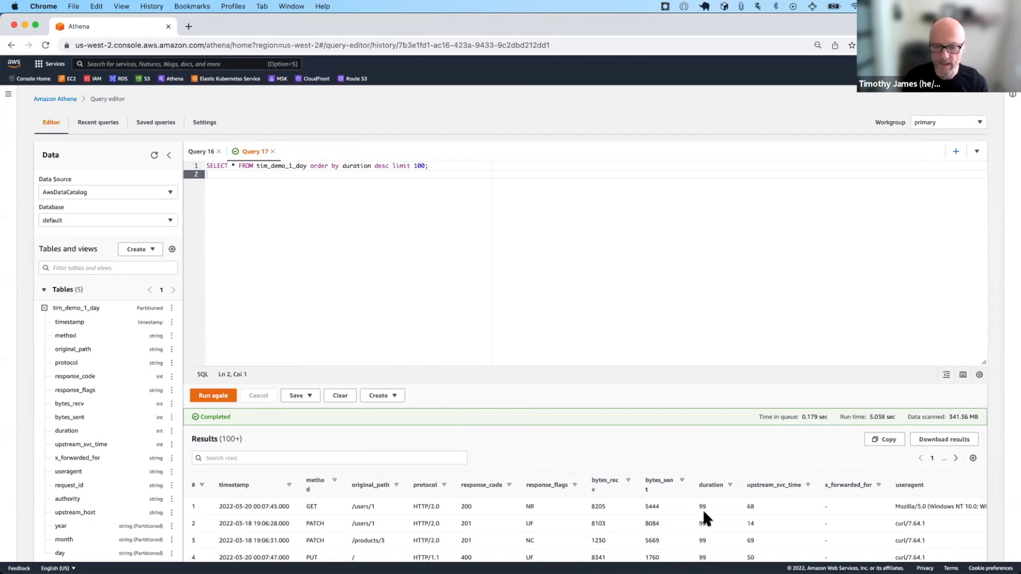
Replace the query with one selecting original_path, avg(duration) dur and count(1) ct from tim_demo_1_day, grouped and ordered by original_path, response_code.
scroll(703, 509, "down", 5)
scroll(704, 509, "up", 5)
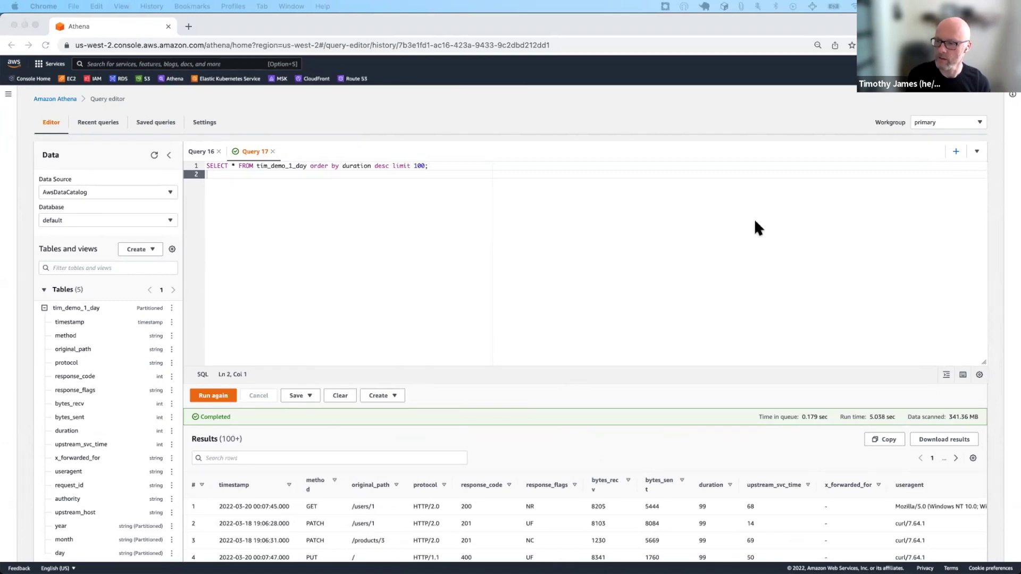
left_click(657, 231)
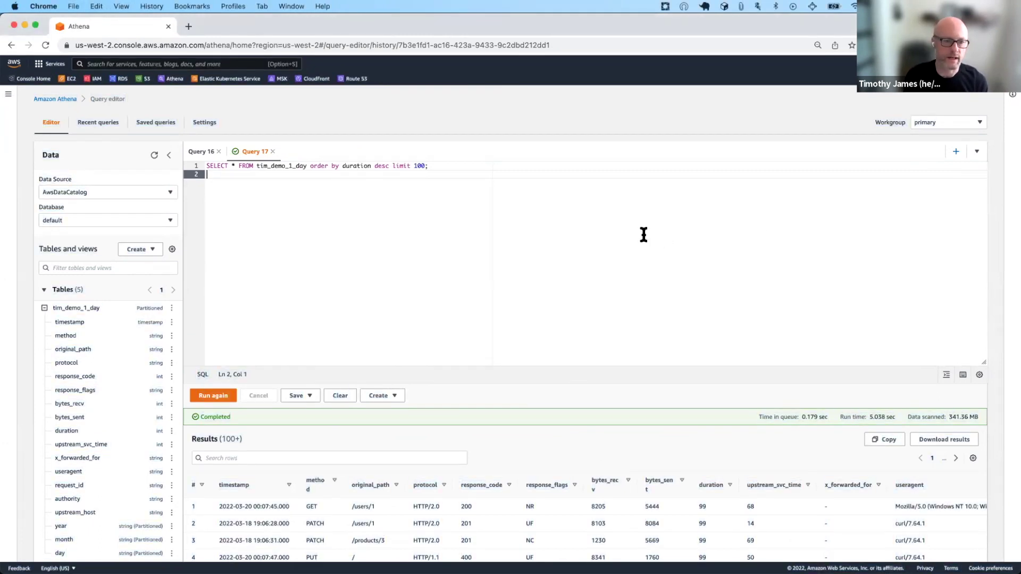
key("super+a")
type("SELECT original_path, avg(duration) dur, count(1) ct FROM tim_demo_1_day group by original_path, response_code order by original_path, response_code")
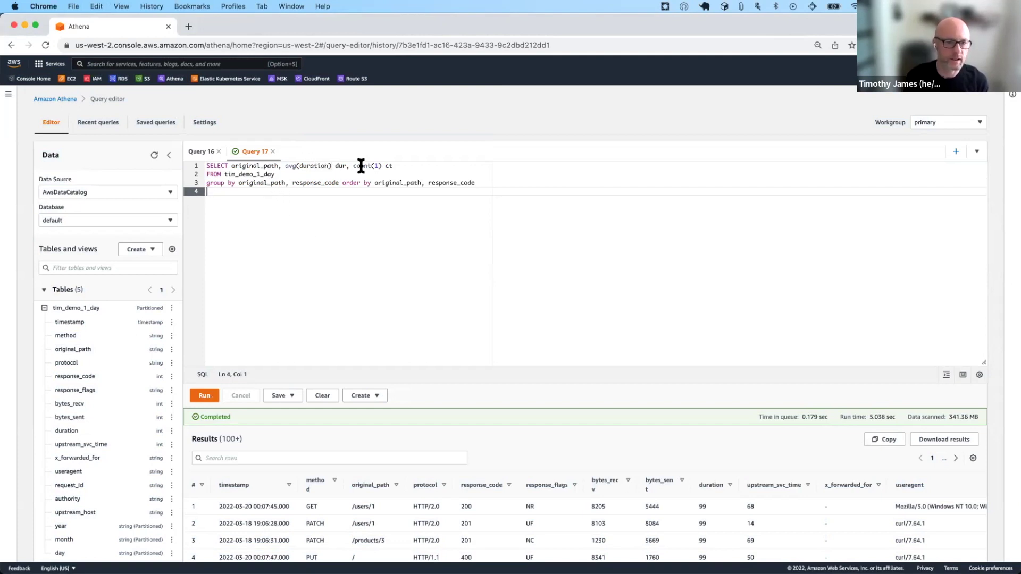
Add response_code after original_path in the selected columns, run the aggregate query and look through its result rows.
double_click(378, 183)
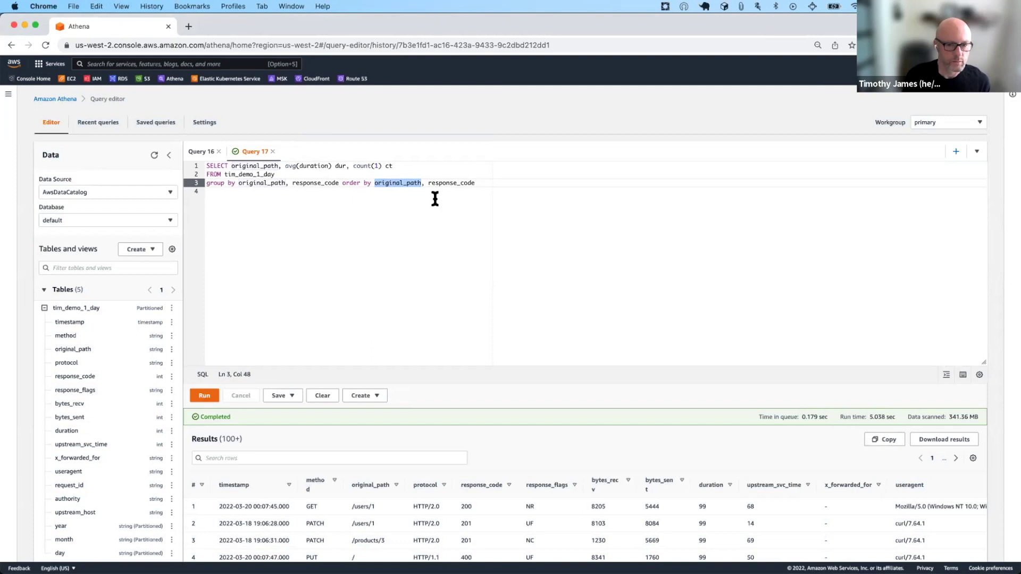
double_click(436, 183)
key("super+c")
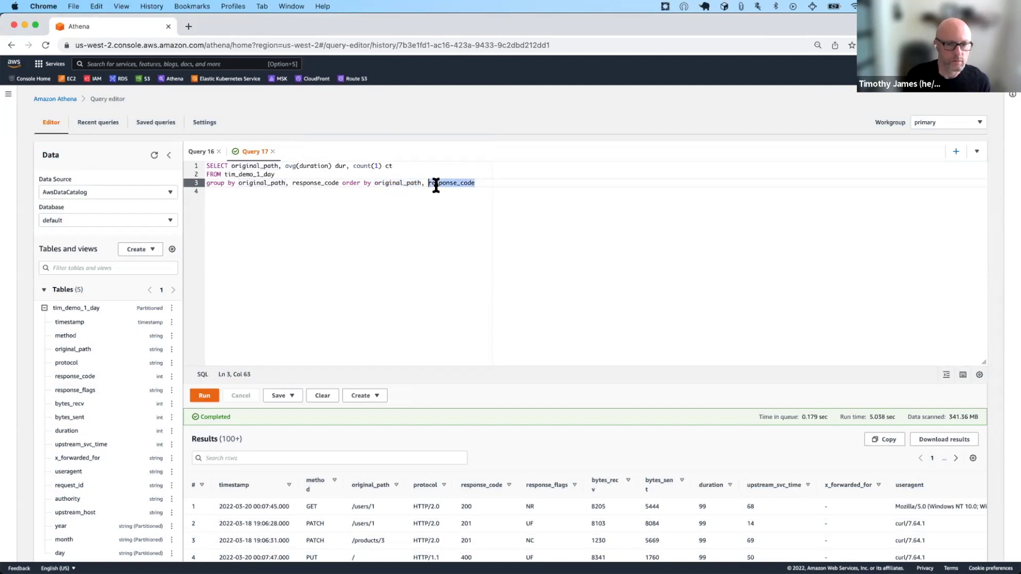
left_click(285, 166)
key("super+v")
type(",")
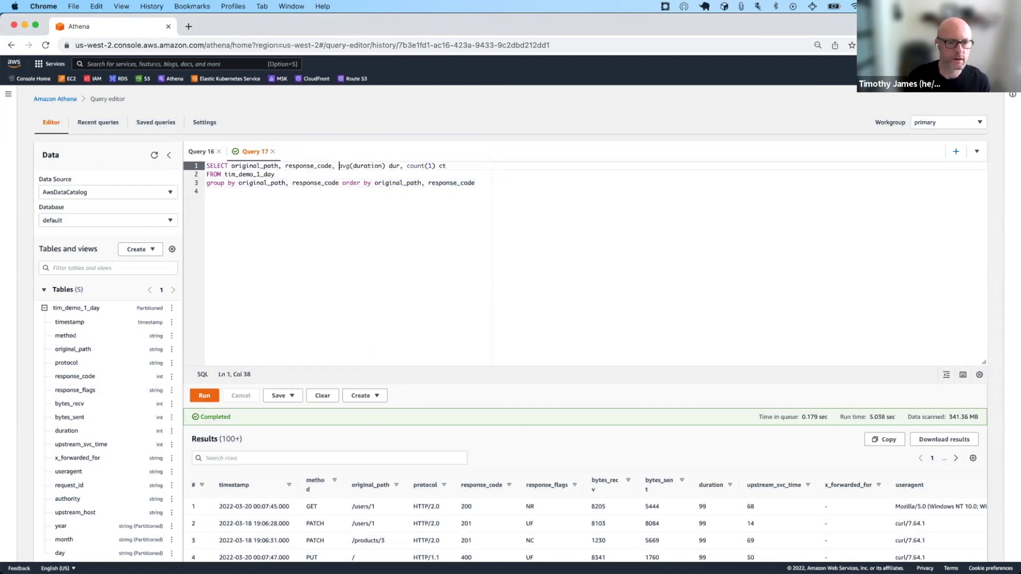
left_click(209, 396)
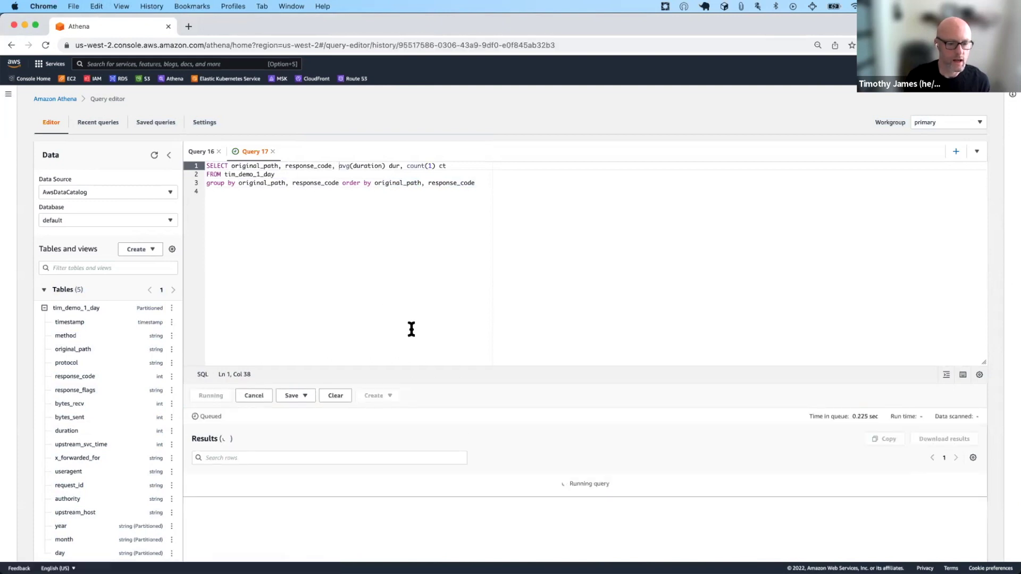
scroll(418, 346, "down", 2)
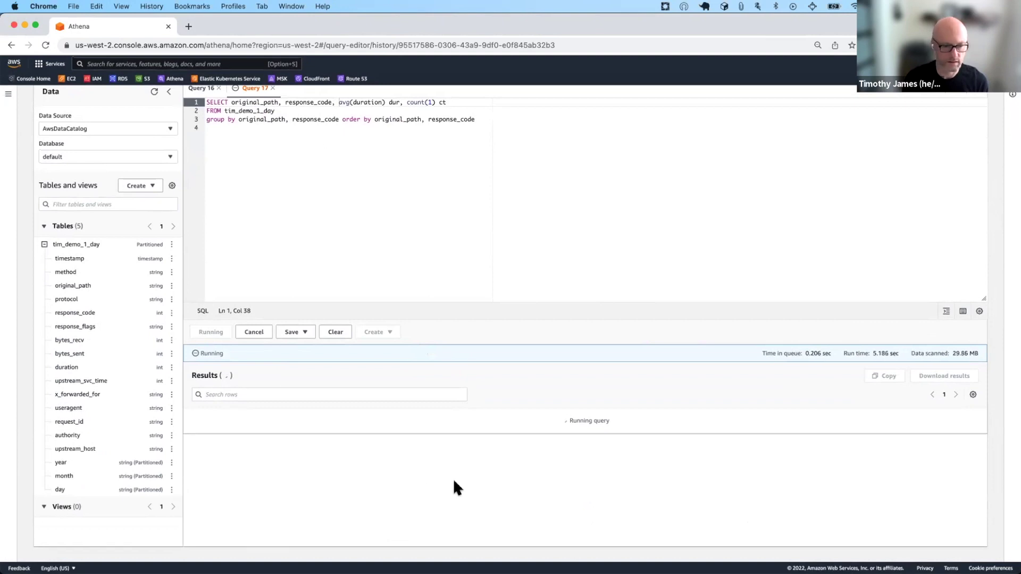
scroll(539, 444, "down", 3)
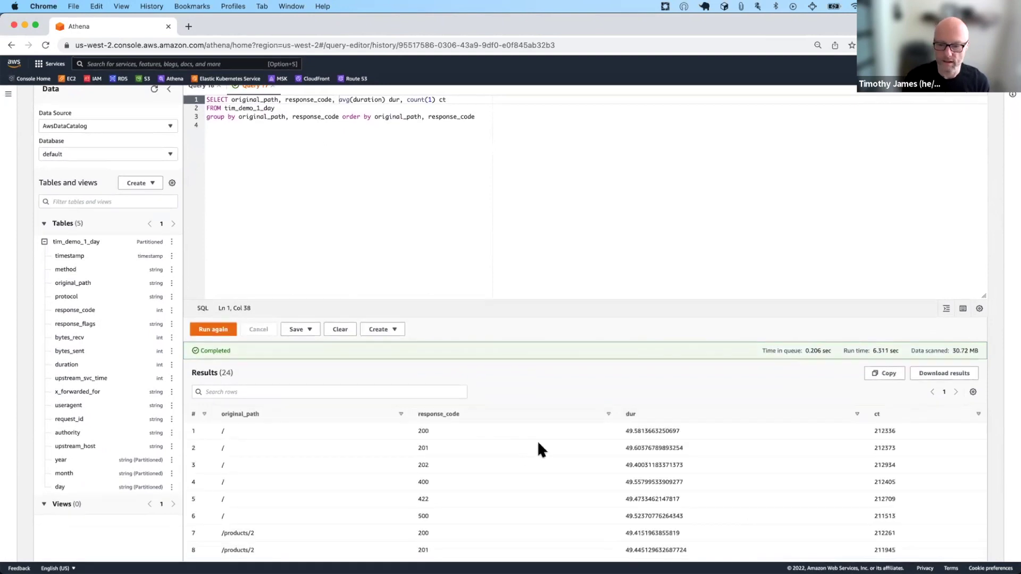
scroll(539, 447, "down", 4)
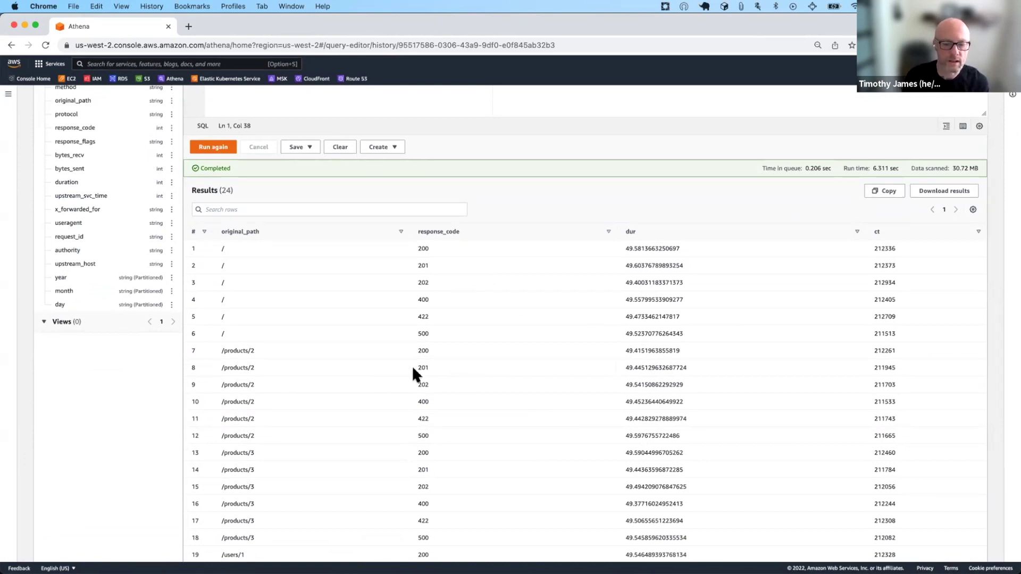
scroll(637, 311, "up", 5)
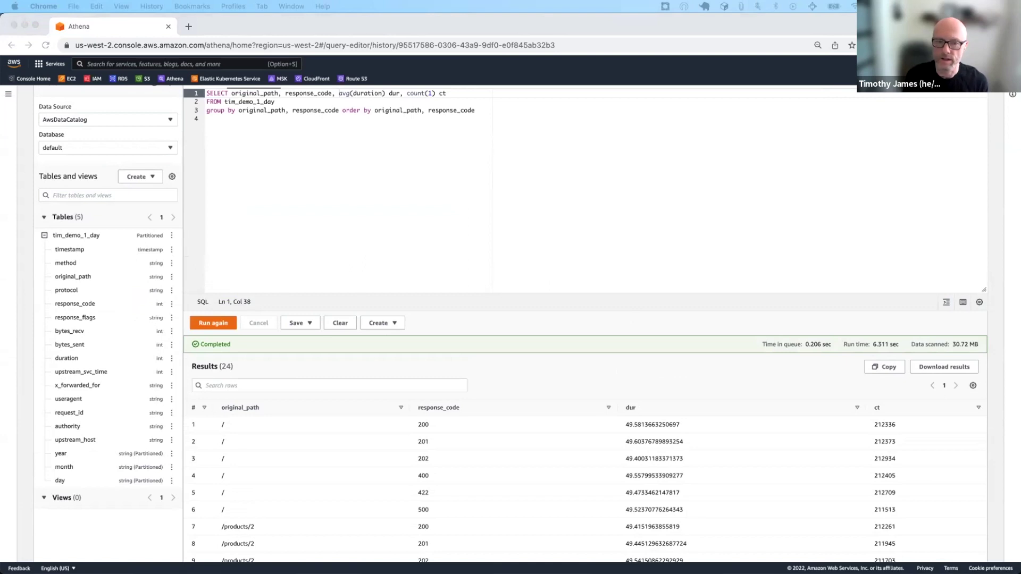
Replace the query with "SELECT * FROM tim_demo_1_day where year='2022' and month='03' and day='18' limit 10" and run it.
left_click(535, 244)
scroll(474, 185, "up", 2)
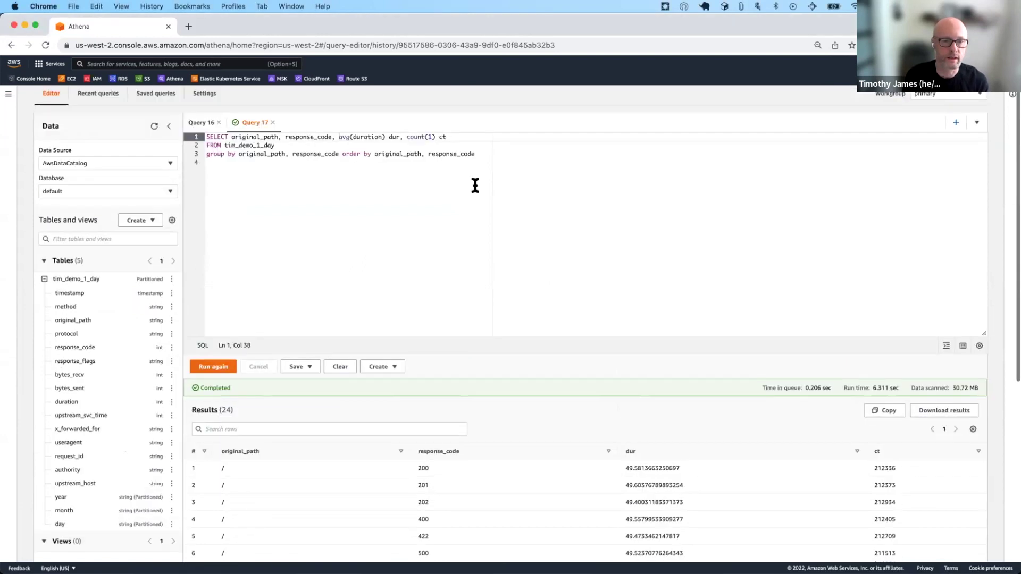
key("super+a")
key("super+v")
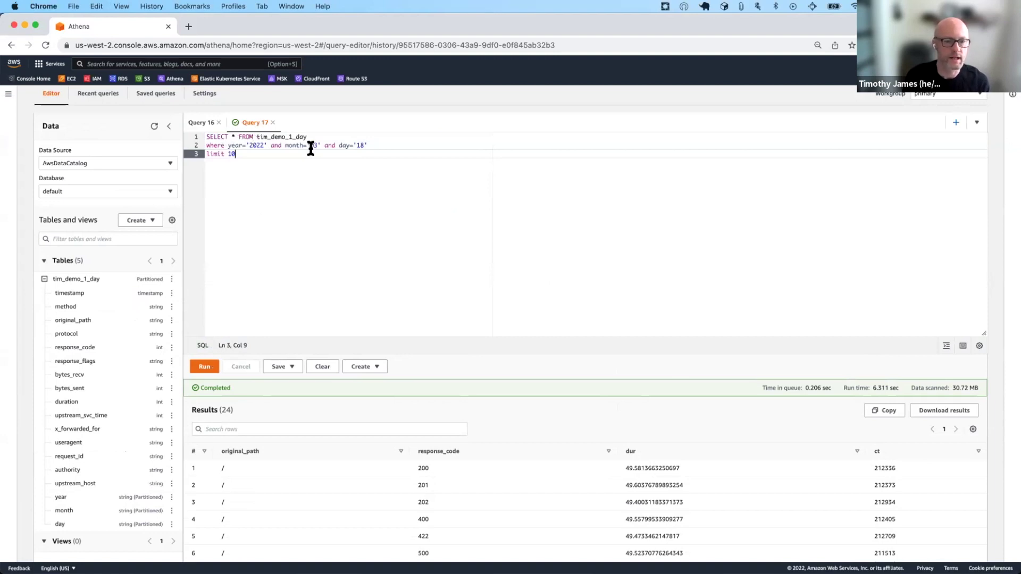
double_click(359, 142)
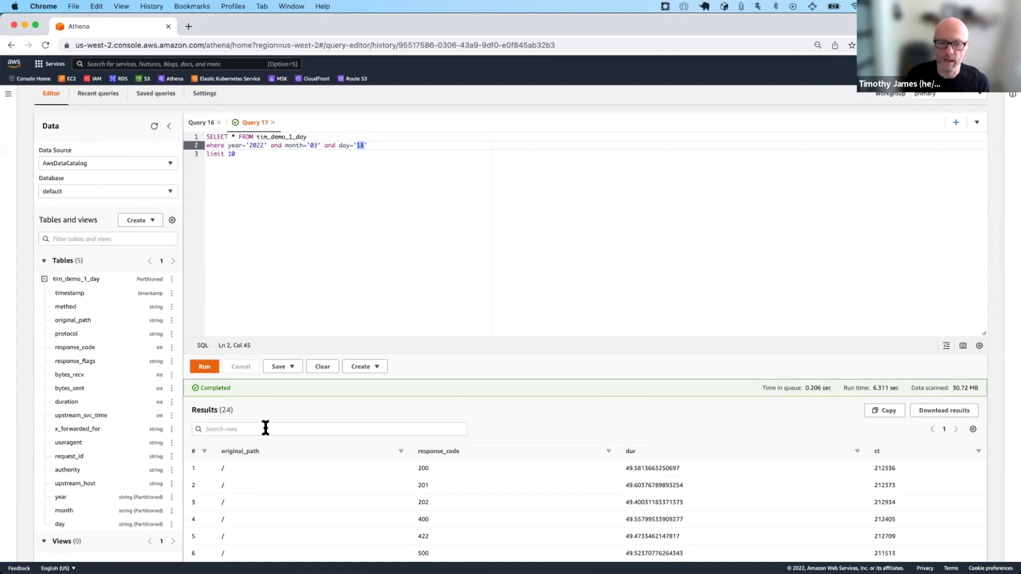
left_click(204, 367)
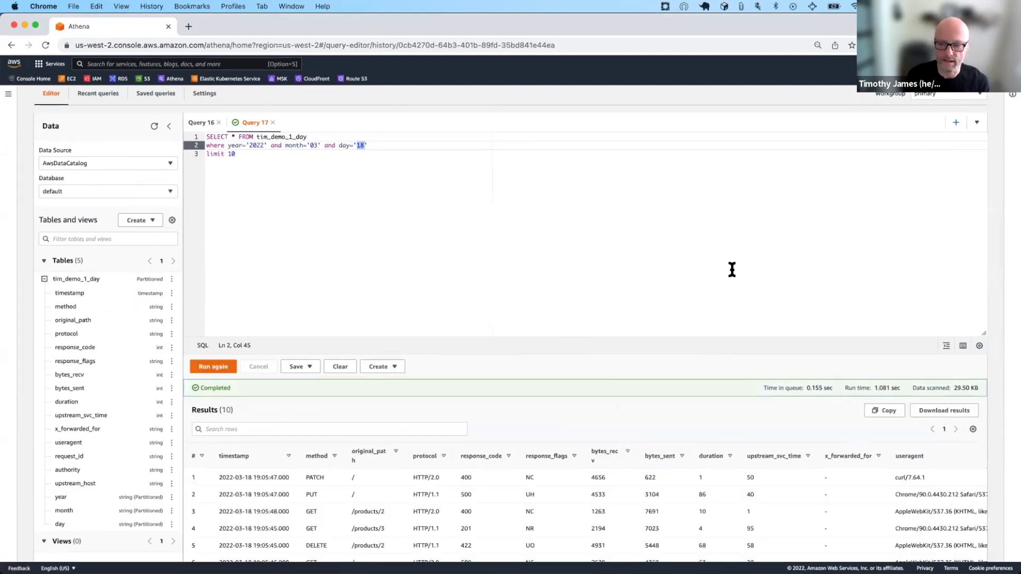
scroll(962, 367, "down", 1)
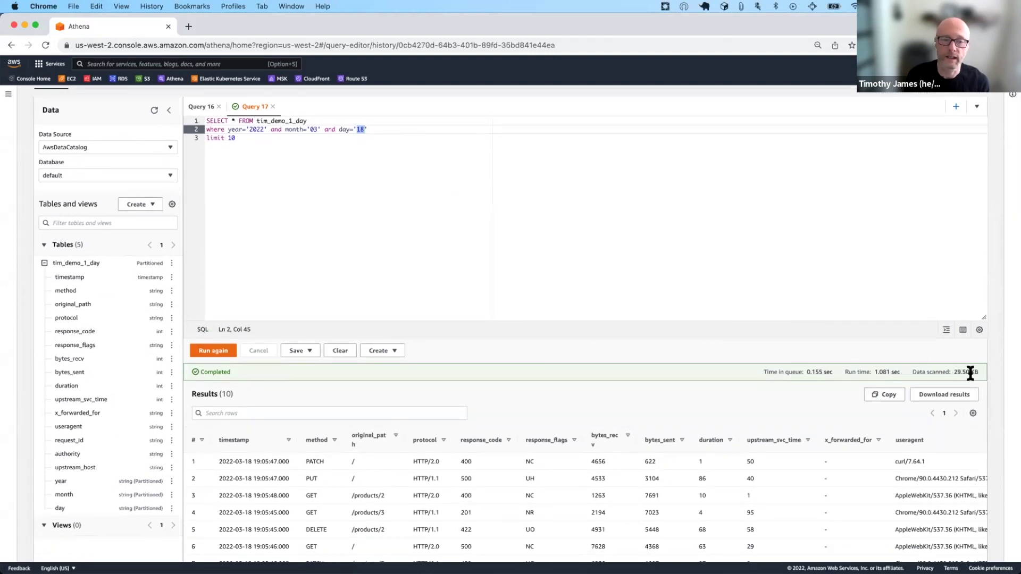
scroll(455, 259, "down", 1)
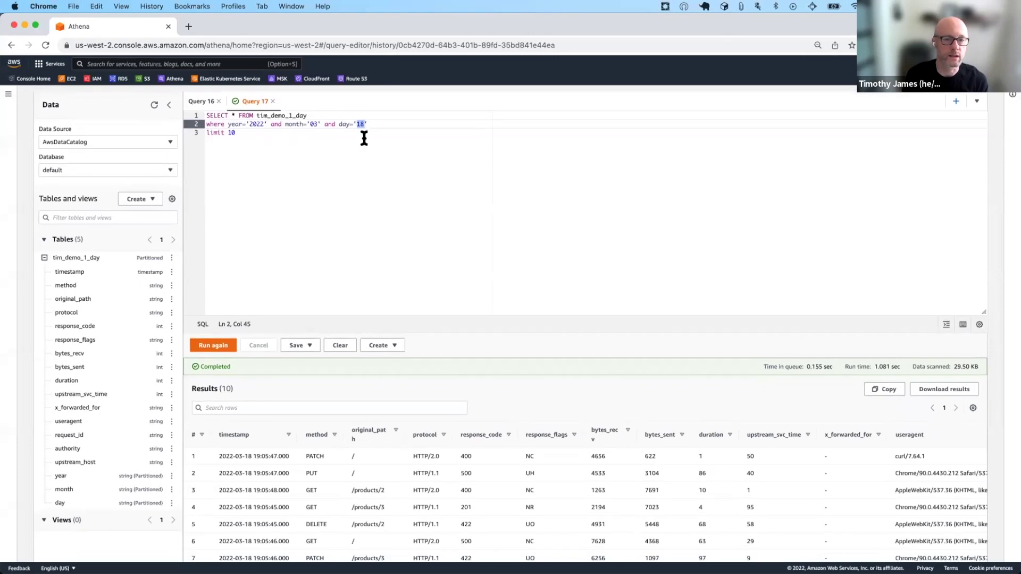
scroll(485, 248, "down", 3)
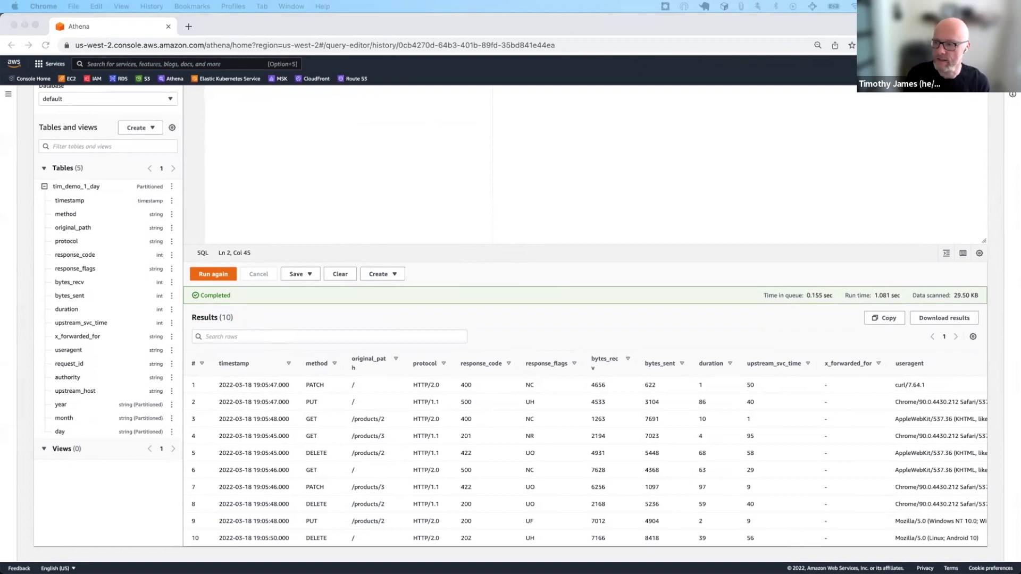
Run a query for original_path, avg(duration) dur and count(1) ct from tim_demo_1_day where year='2022', month='03' and day='18', grouped by original_path.
left_click(625, 205)
scroll(626, 204, "up", 4)
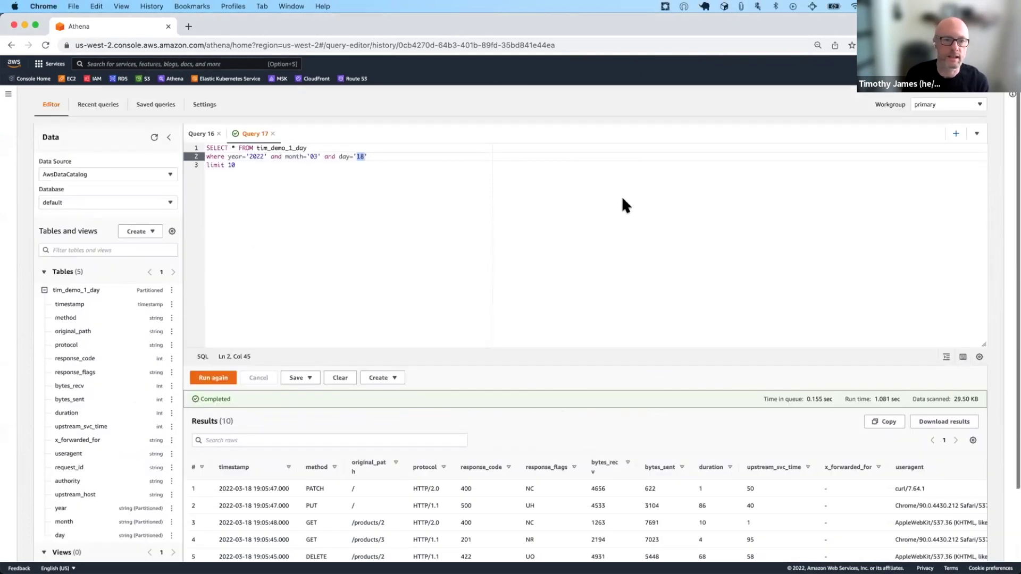
key("super+a")
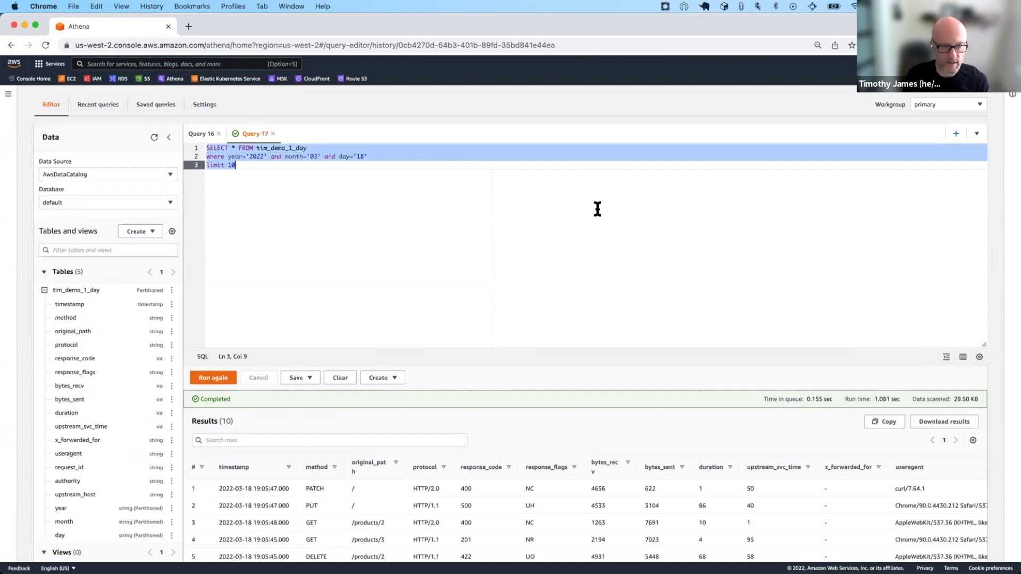
type("SELECT original_path, avg(duration) dur, count(1) ct FROM tim_demo_1_day where year='2022' and month='03' and day='18' group by original_path;")
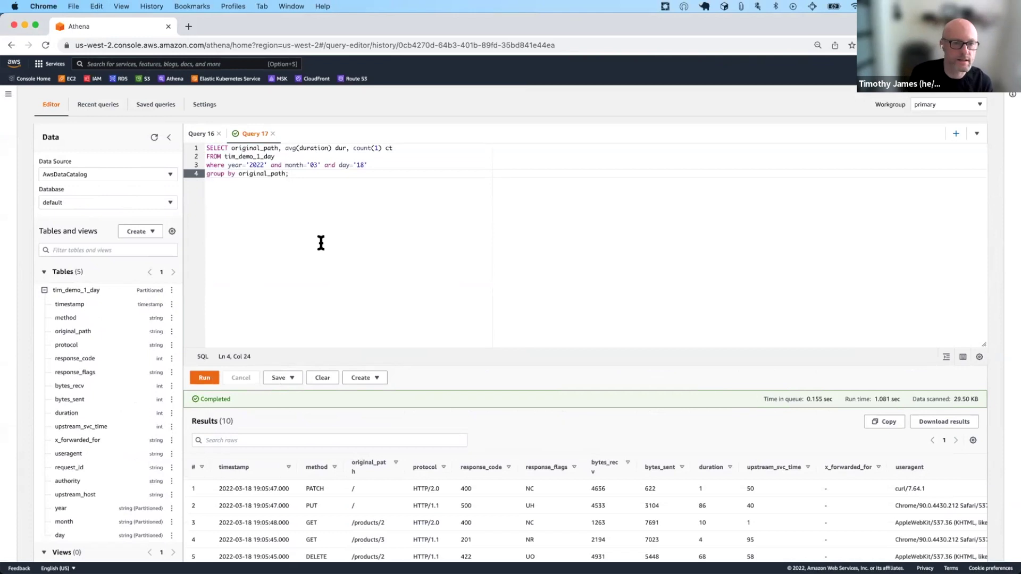
left_click(205, 378)
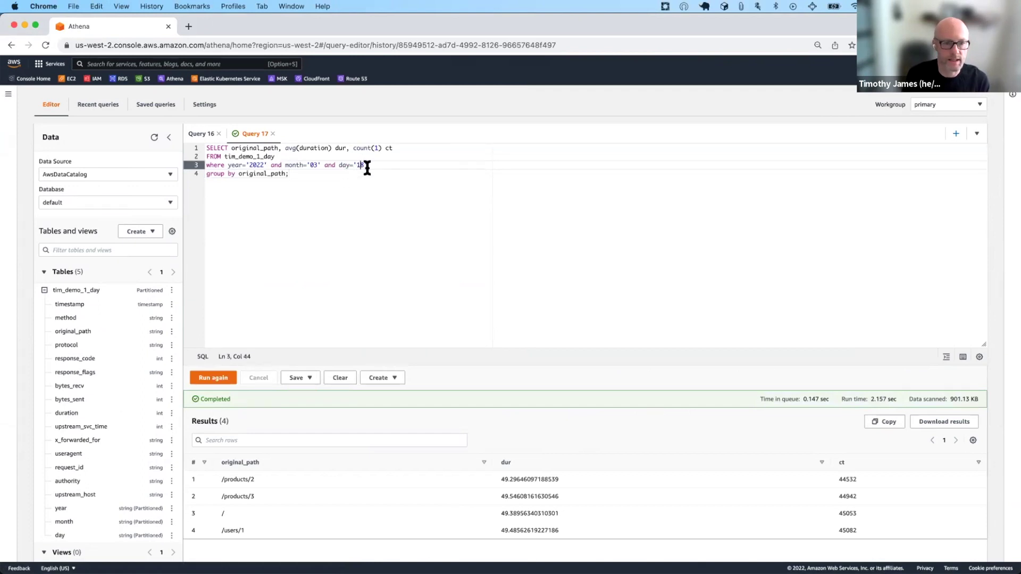
double_click(271, 146)
double_click(319, 147)
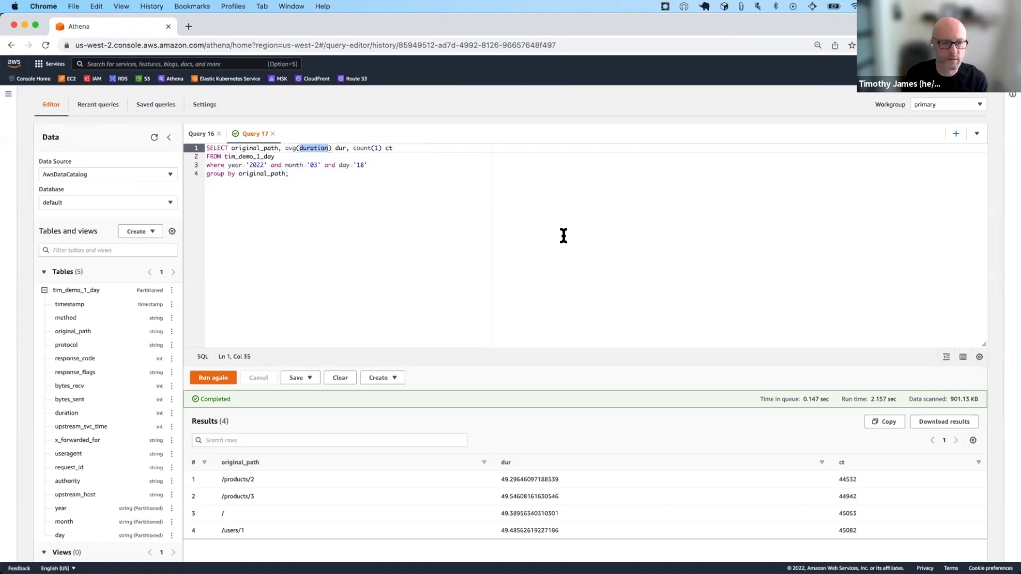
left_click(647, 237)
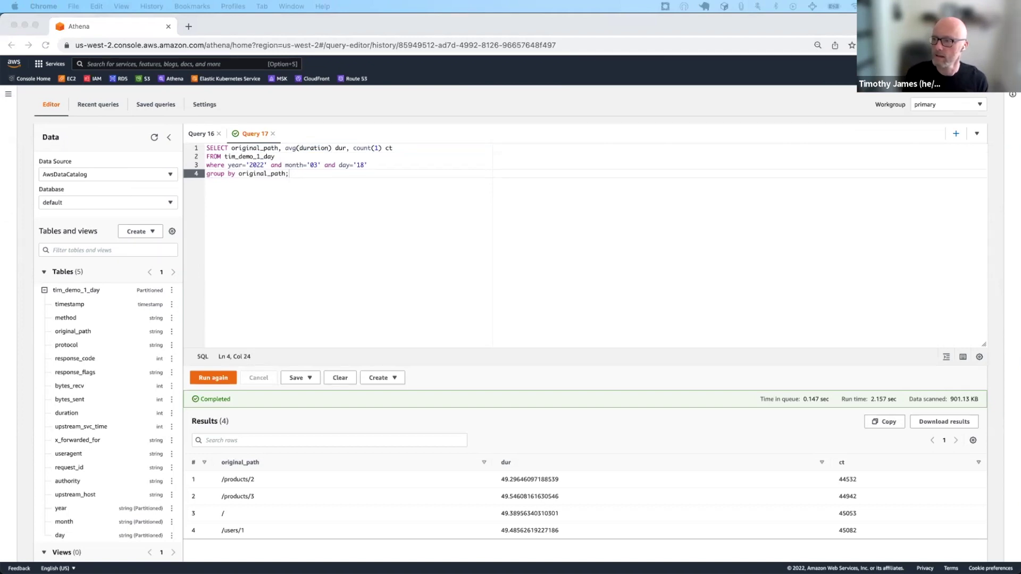
Switch to the browser window with the S3 Create bucket form, maximize it and enlarge the page.
left_click_drag(1020, 160, 895, 145)
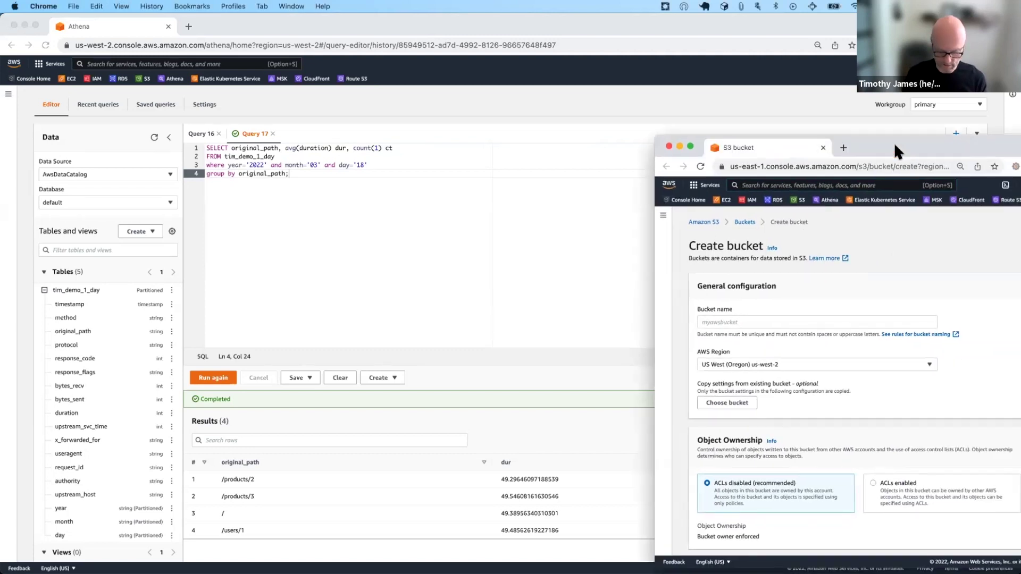
double_click(895, 143)
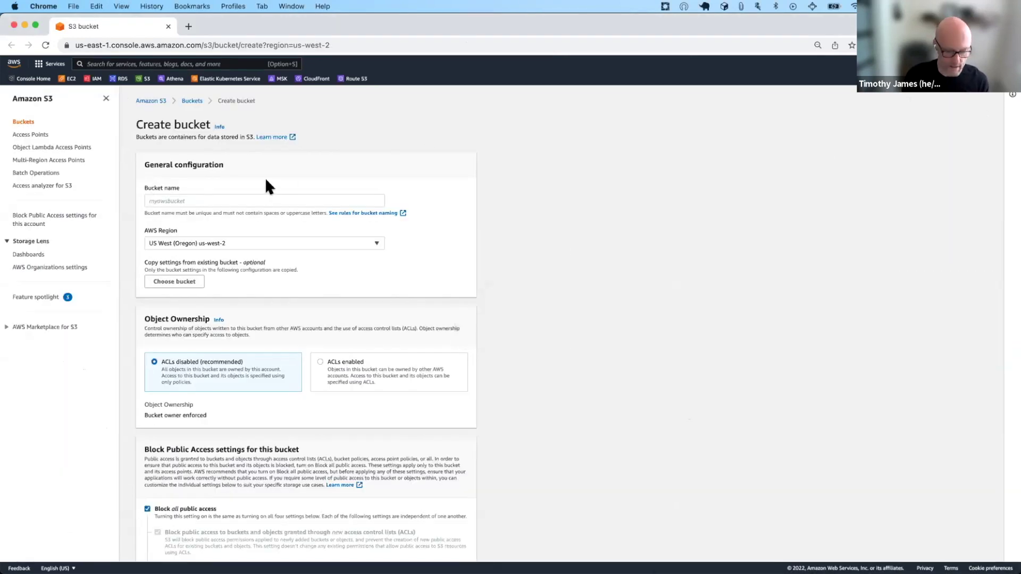
key("super+equal")
key("super+equal")
key("super+equal")
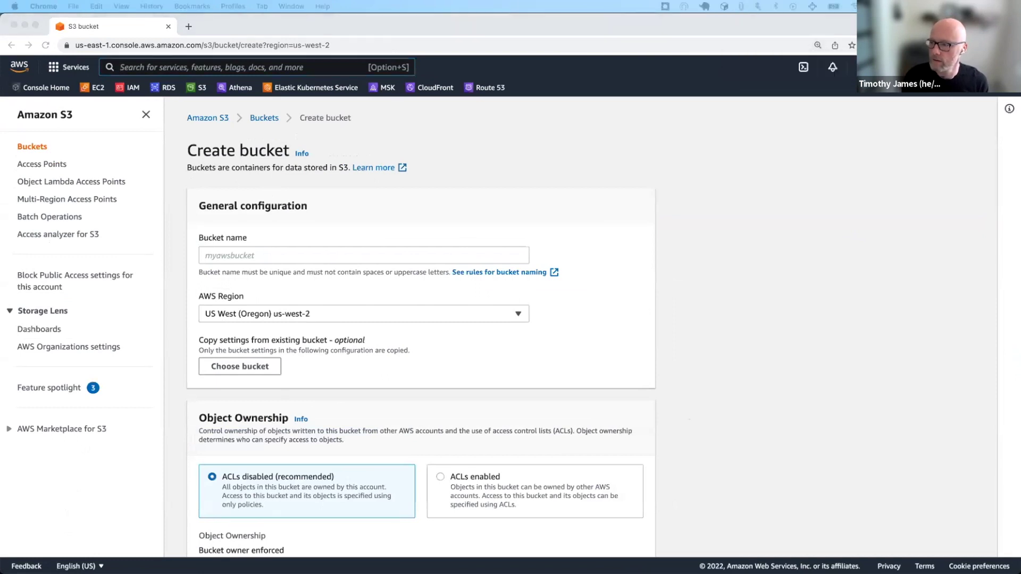
Name the new S3 bucket decodable-tim-demo-1-a.
left_click(316, 256)
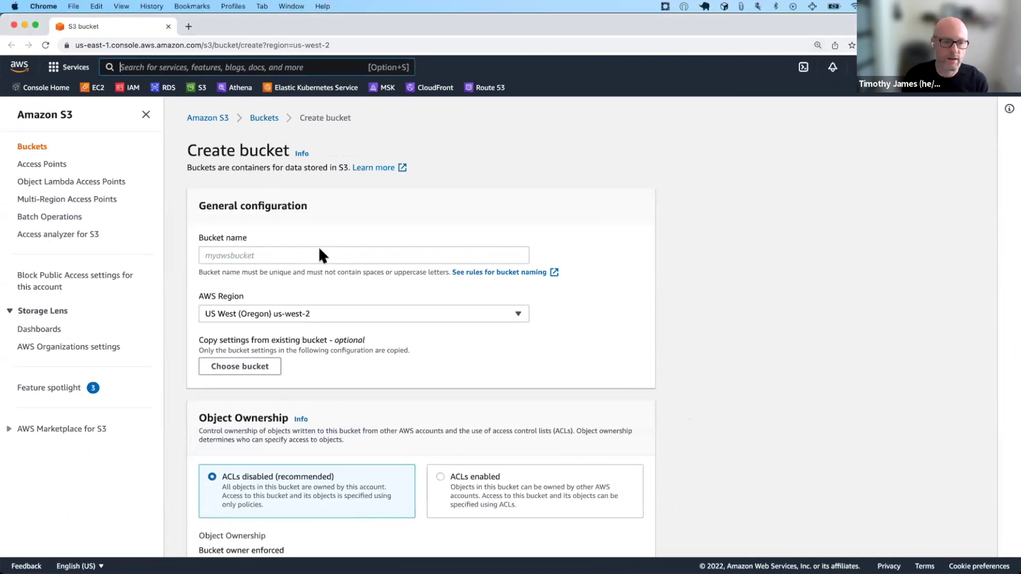
type("decodable-tim-demo-1")
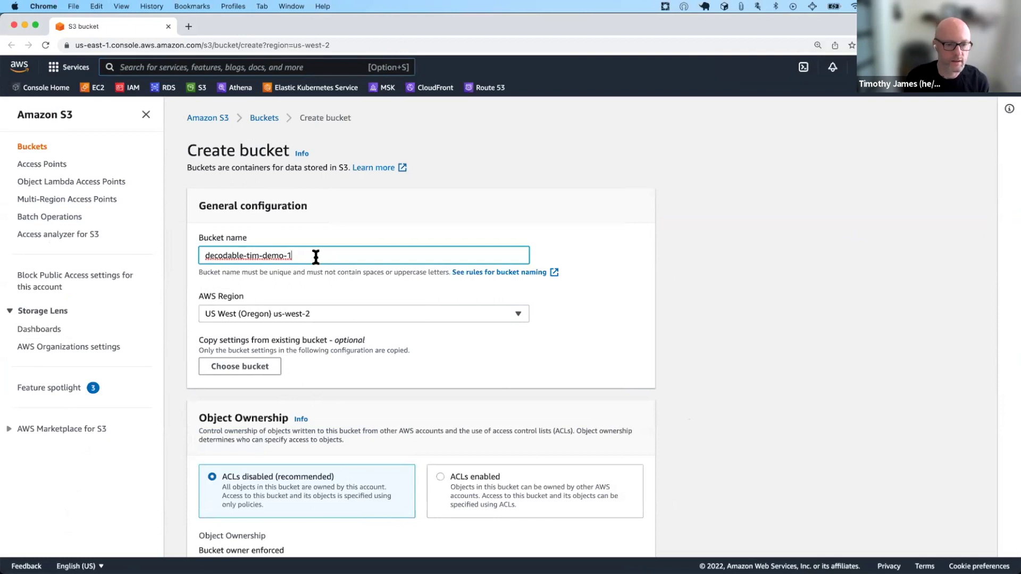
type("-a")
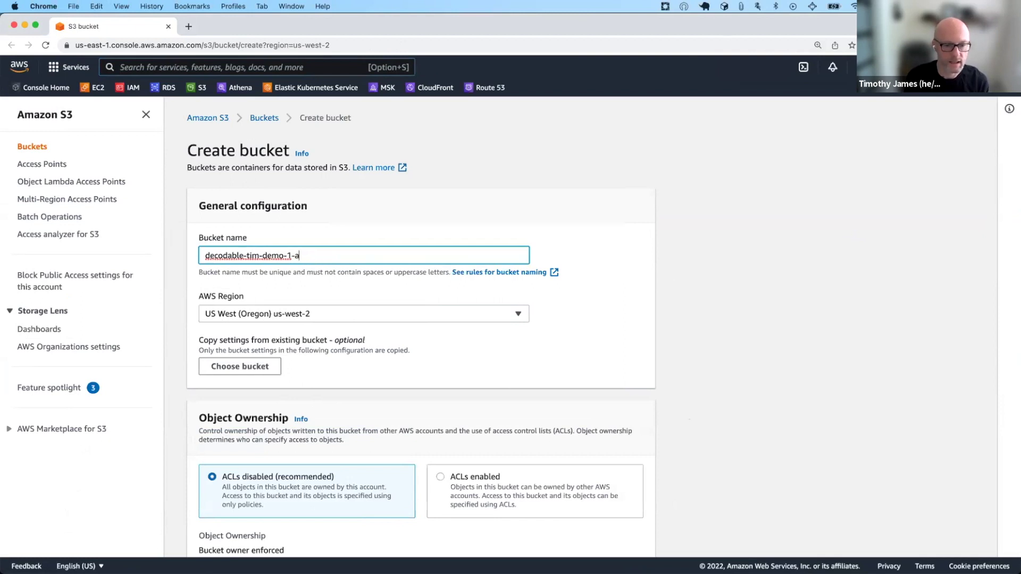
type("a")
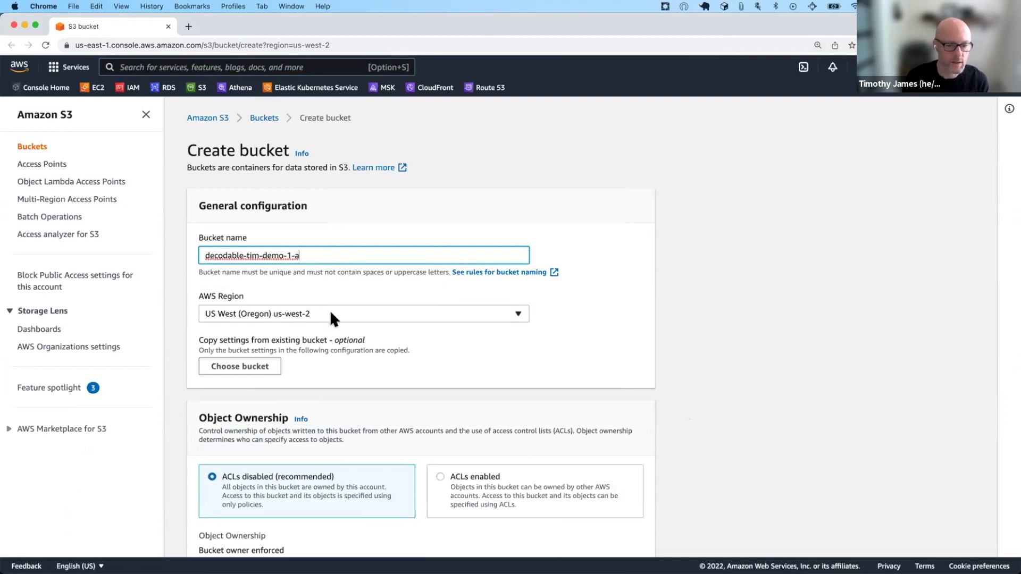
Copy the new bucket's settings from the existing bucket decodable-tim-demo-1.
left_click(256, 365)
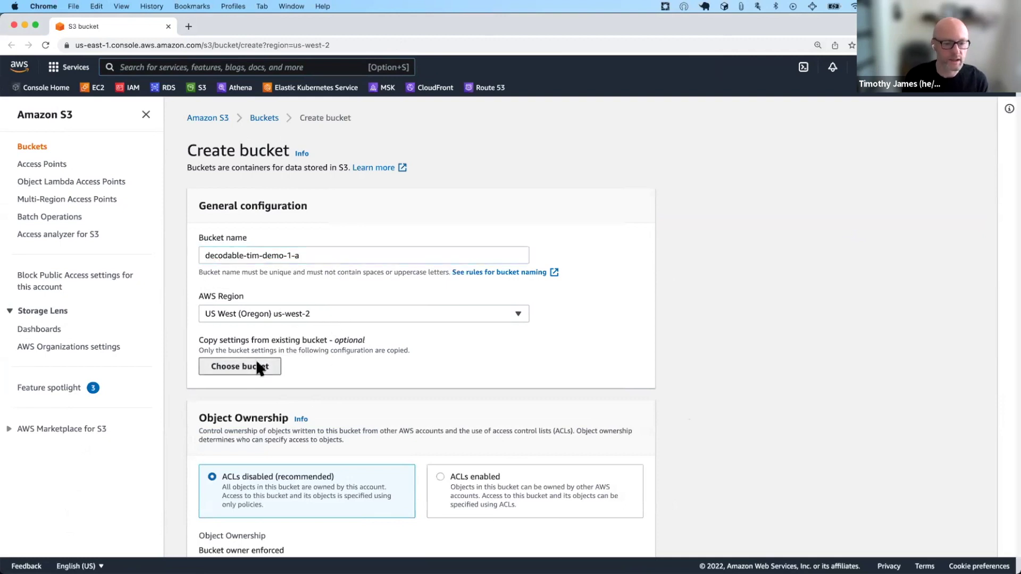
left_click(206, 219)
type("decodable-tim-demo-1")
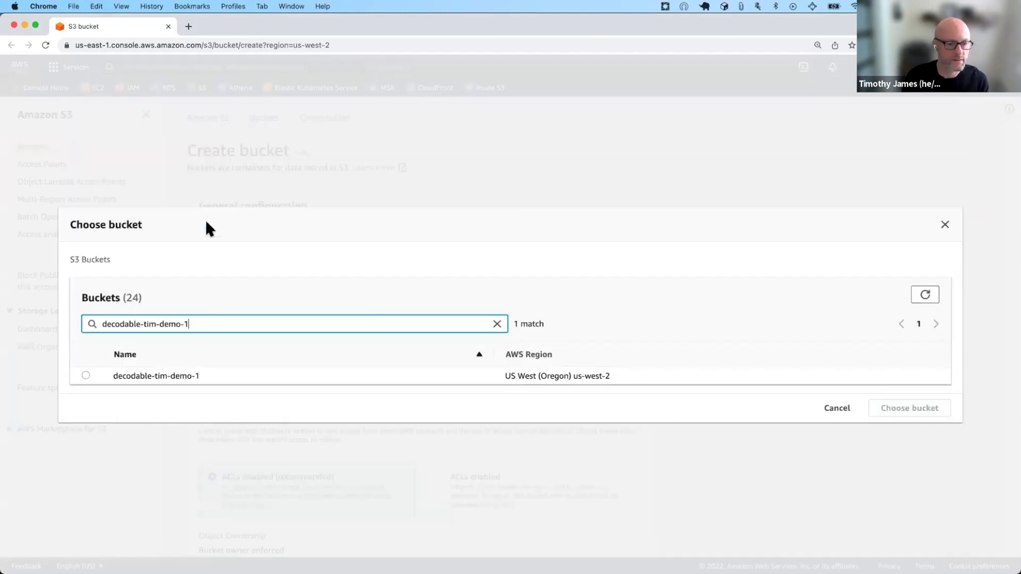
left_click(86, 375)
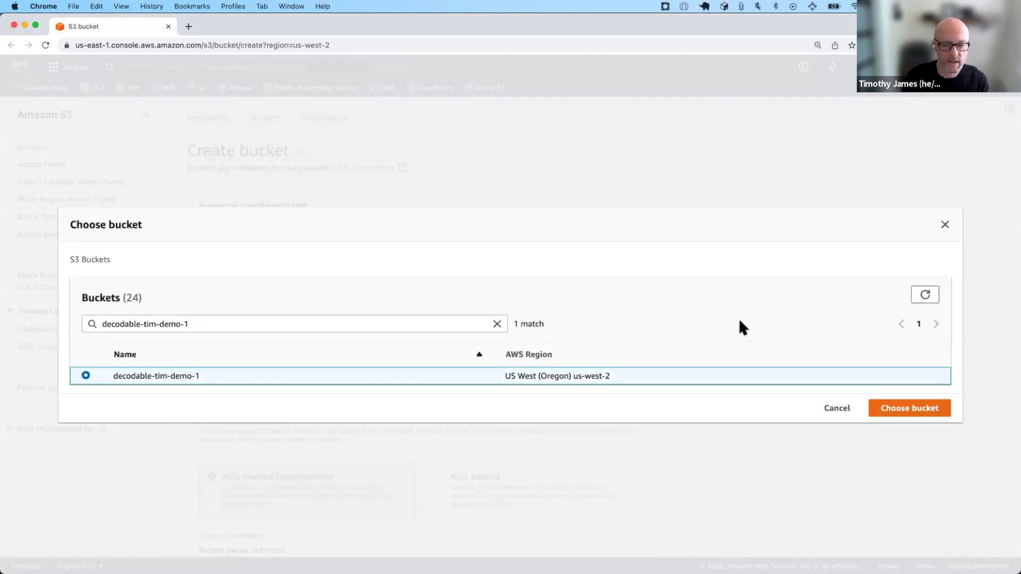
left_click(884, 408)
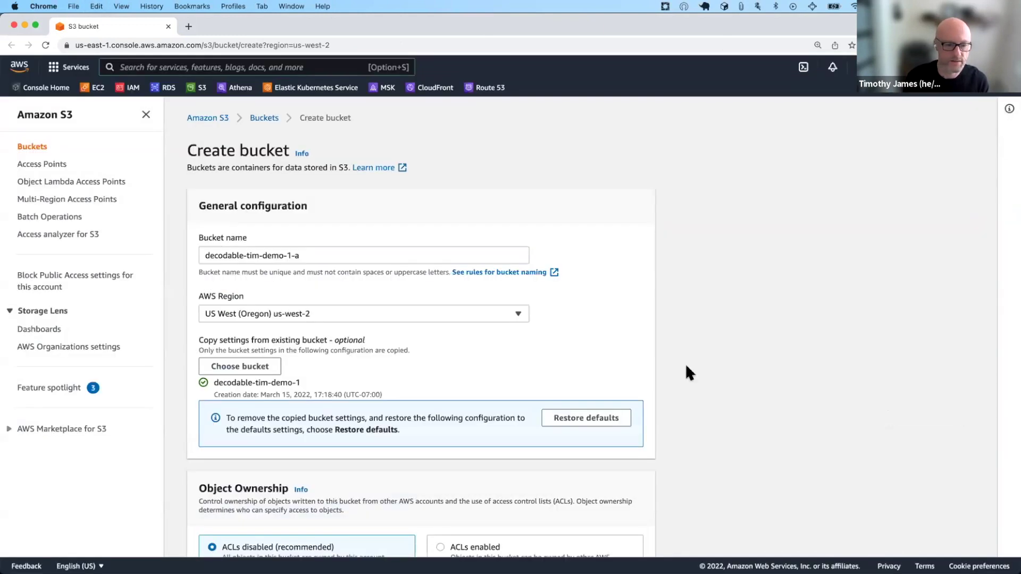
Review the new bucket's copied object ownership, public access, versioning, tag and default encryption settings.
scroll(560, 351, "down", 5)
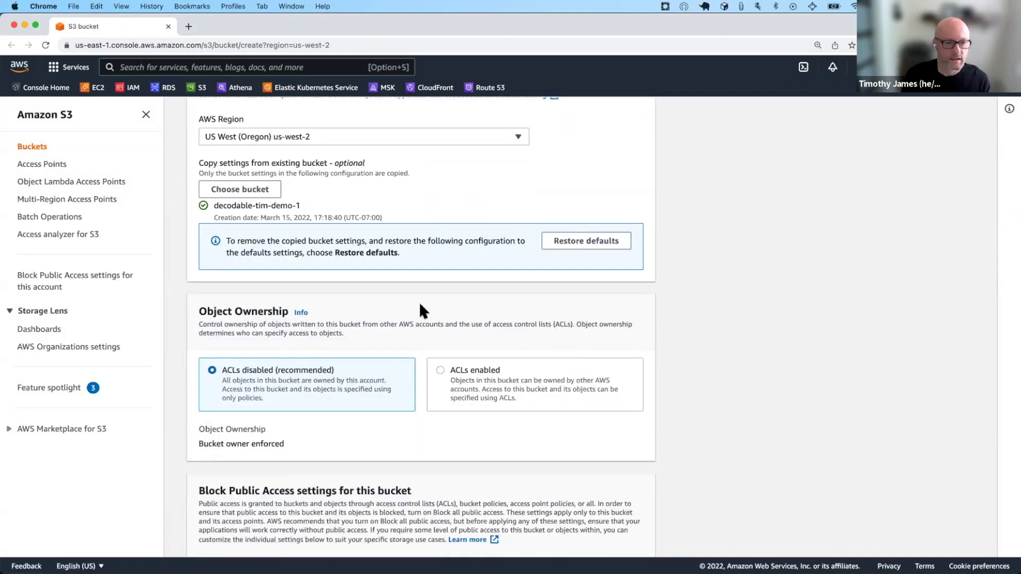
scroll(419, 302, "down", 3)
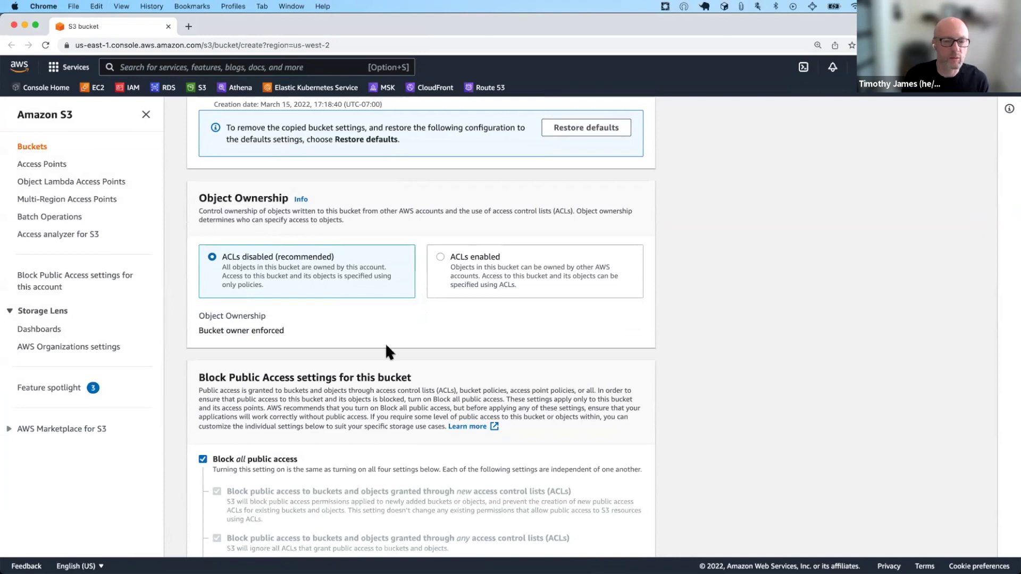
scroll(385, 343, "down", 1)
scroll(387, 345, "down", 5)
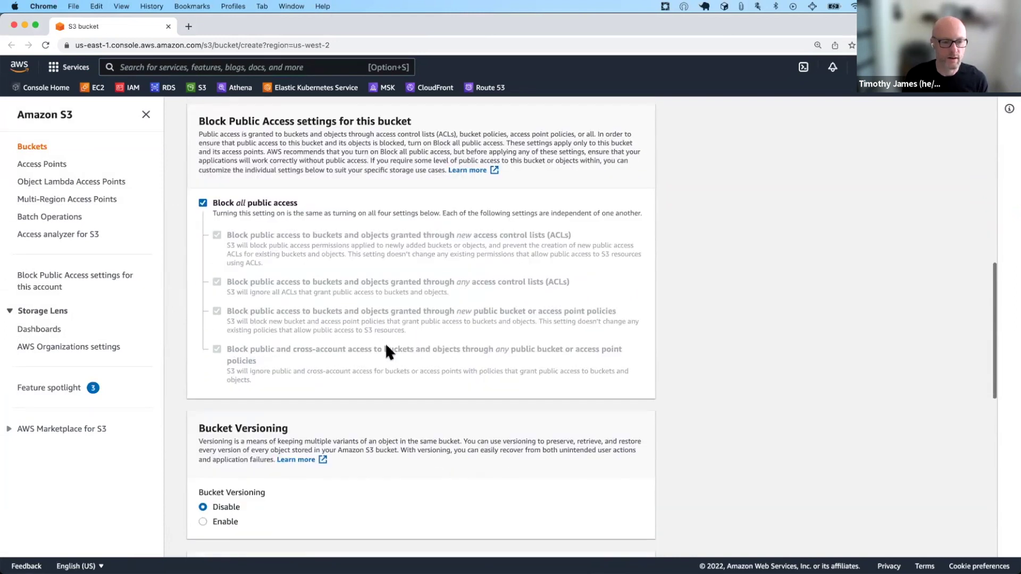
scroll(387, 351, "down", 2)
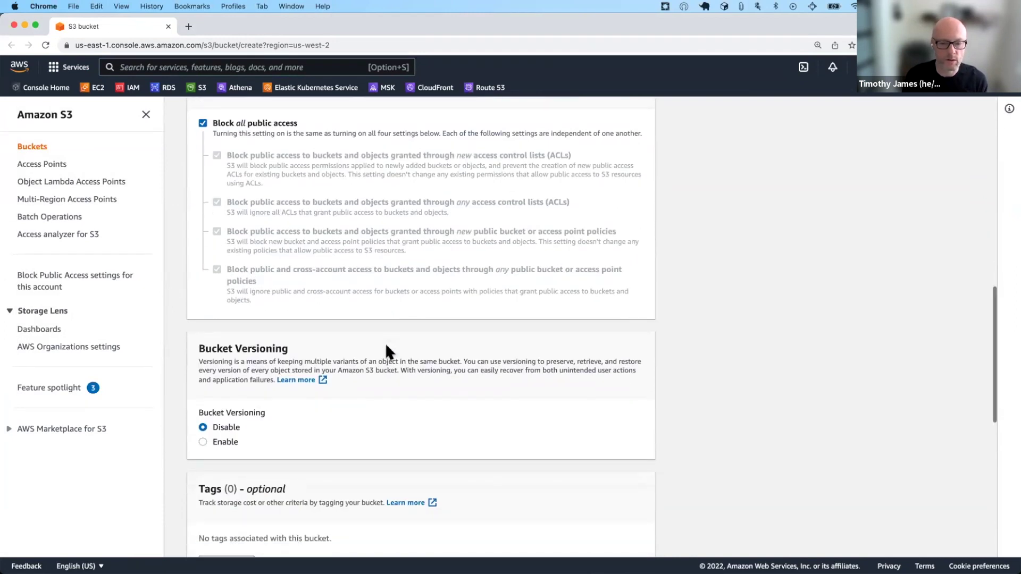
scroll(445, 335, "down", 1)
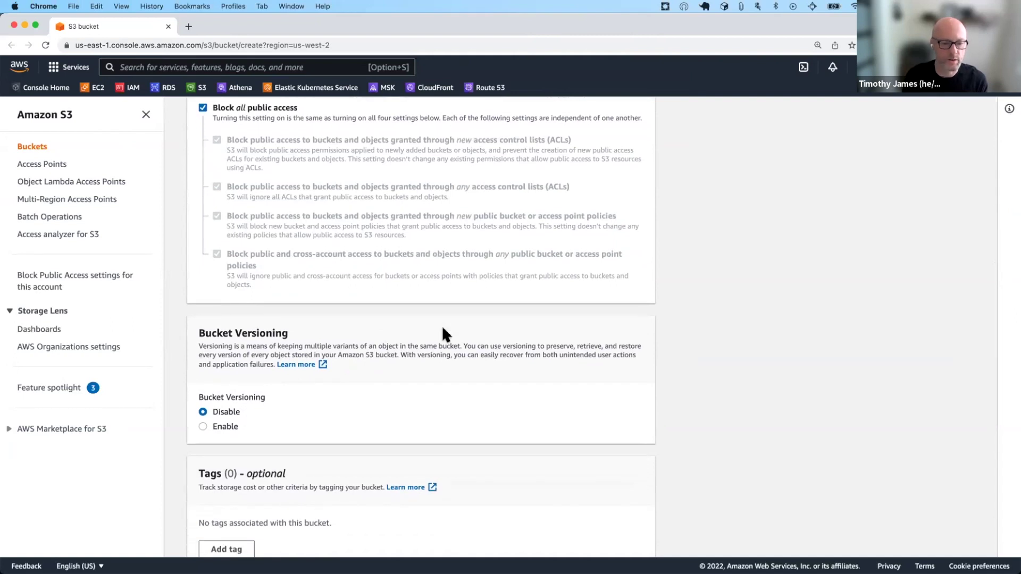
scroll(442, 325, "down", 3)
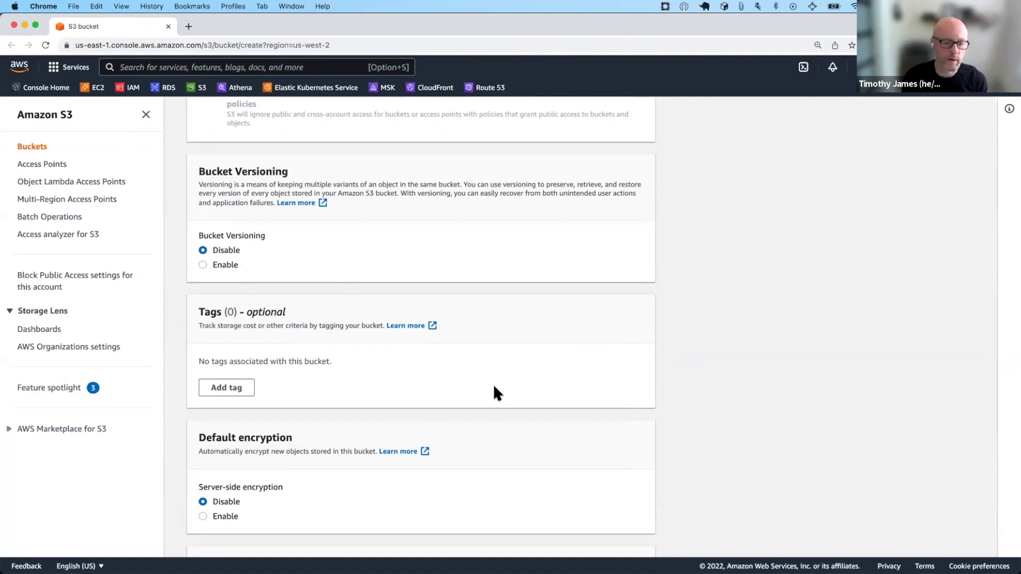
scroll(533, 415, "down", 2)
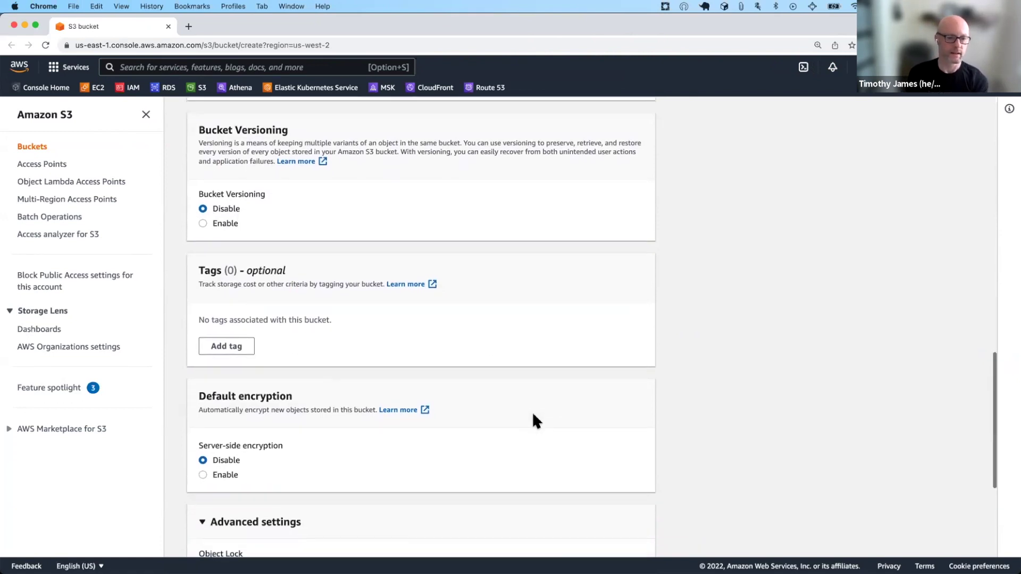
scroll(534, 415, "down", 1)
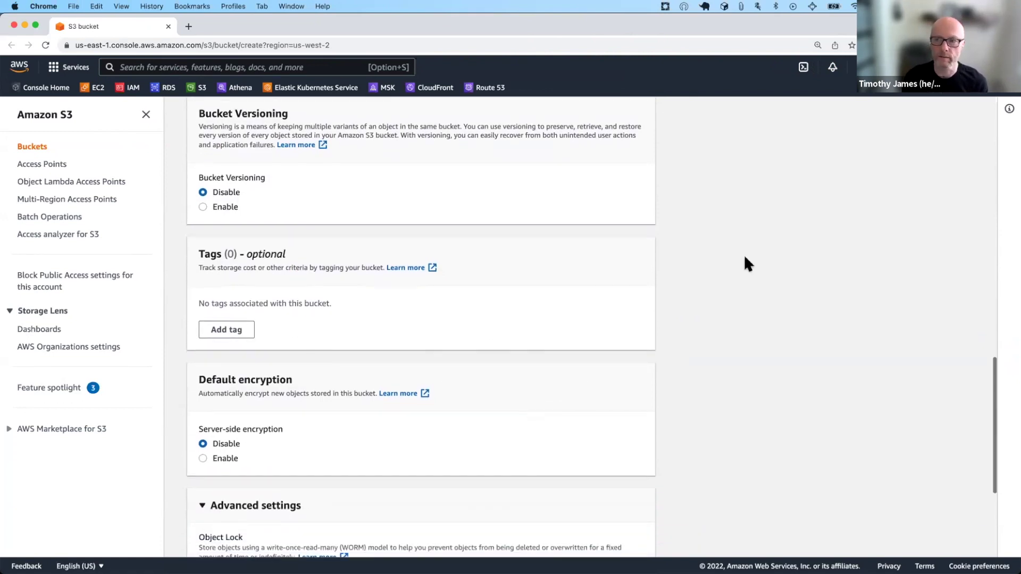
Create the bucket decodable-tim-demo-1-a and view its details.
left_click(835, 51)
left_click(713, 340)
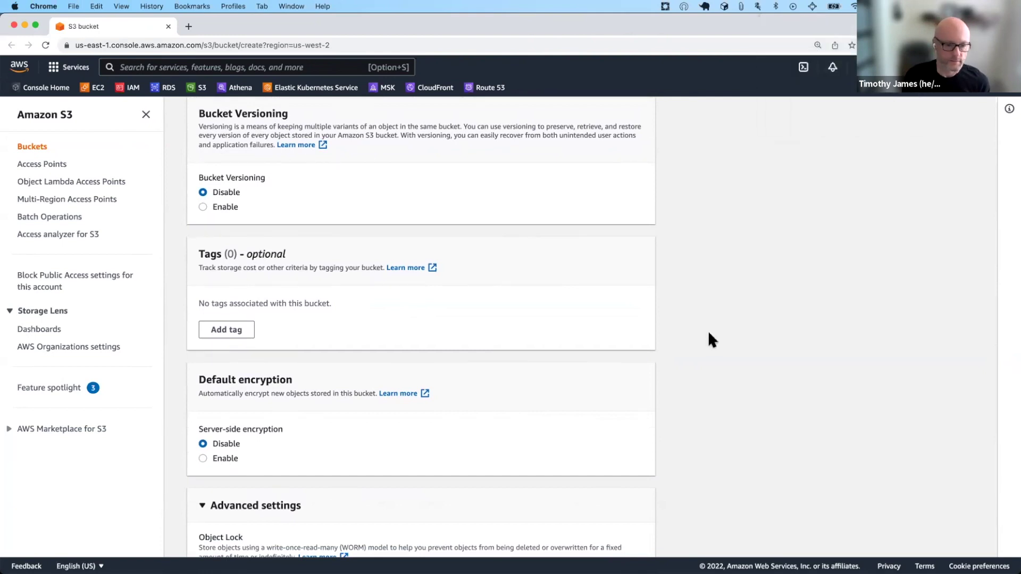
scroll(712, 340, "down", 5)
left_click(630, 538)
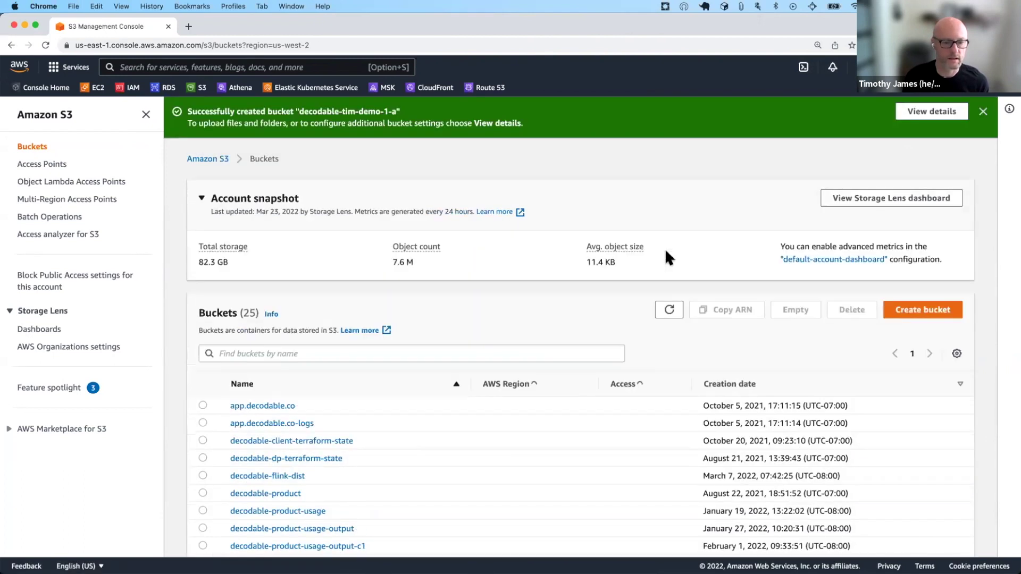
left_click(920, 113)
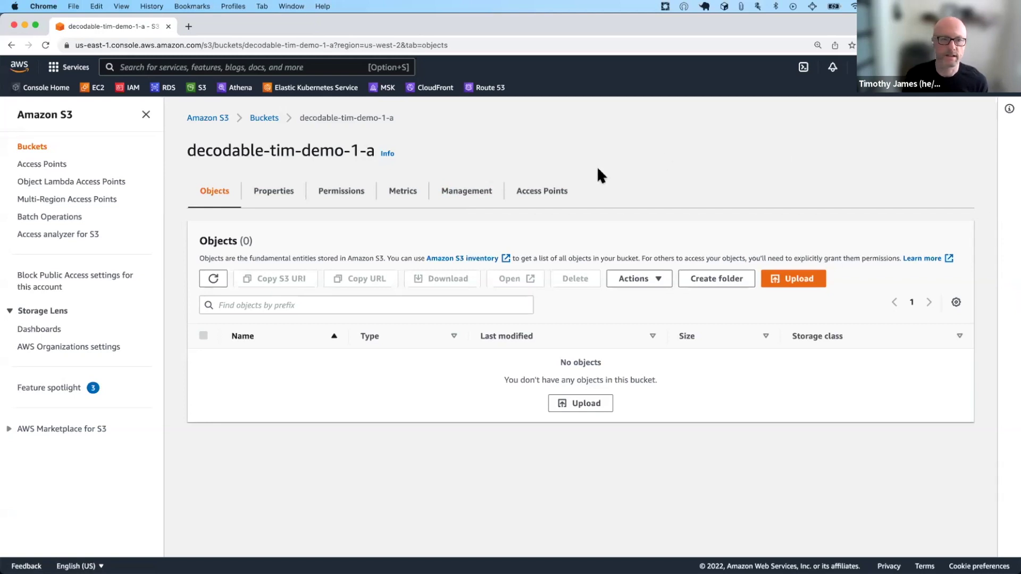
Switch to the Decodable web console and start a new sink connection that streams to S3.
key("ctrl+alt+Right")
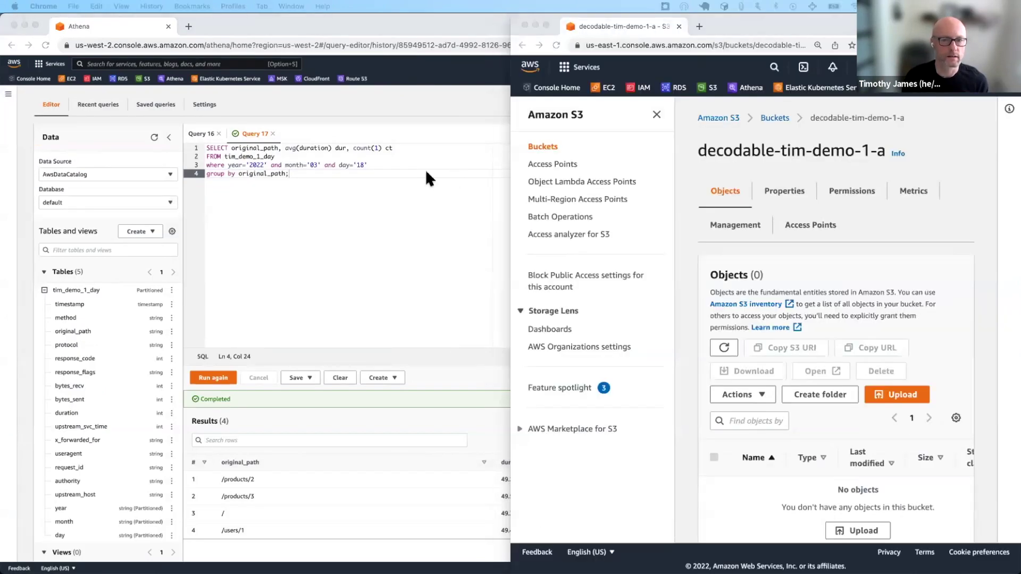
key("super+grave")
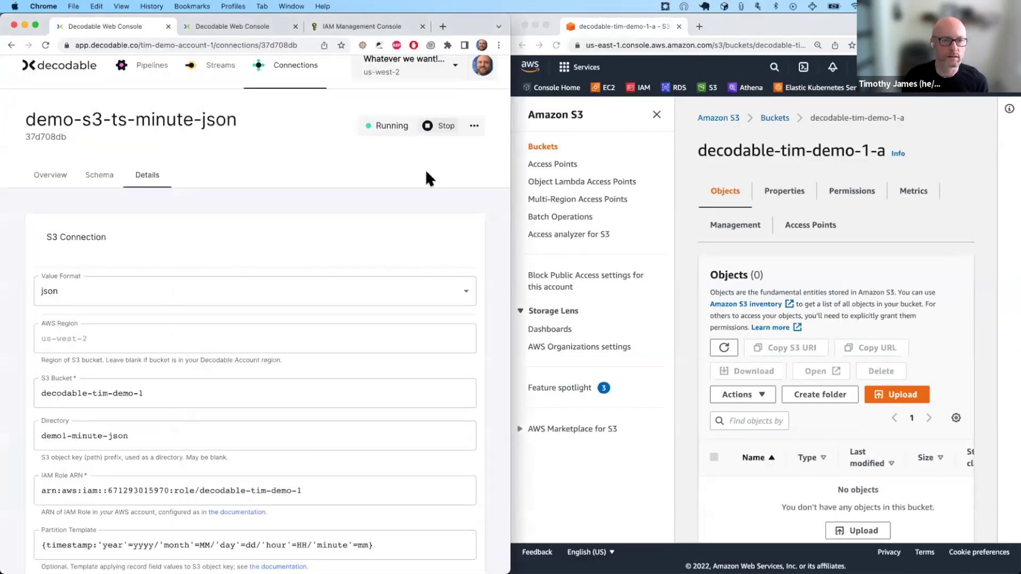
left_click(291, 66)
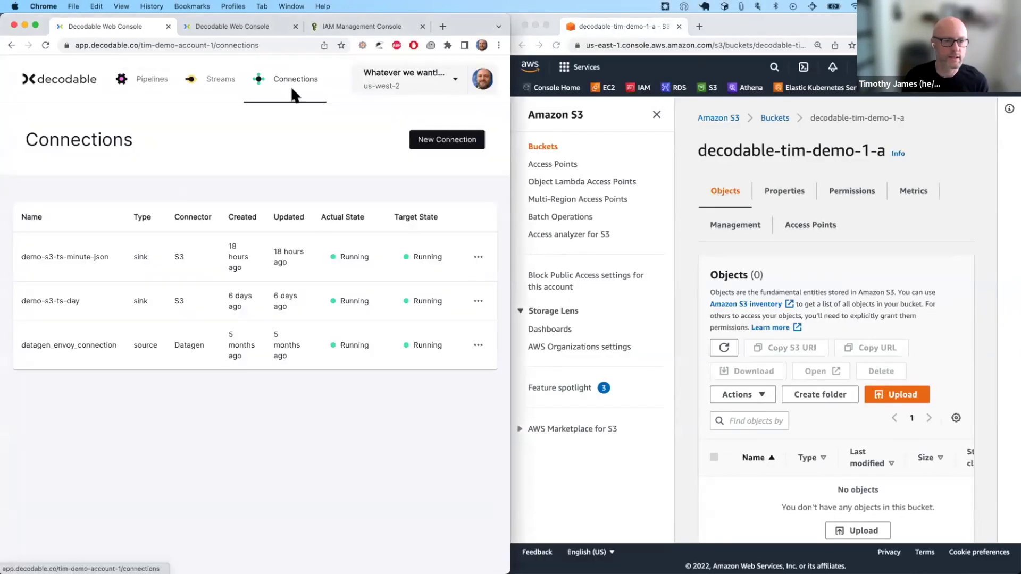
left_click(448, 139)
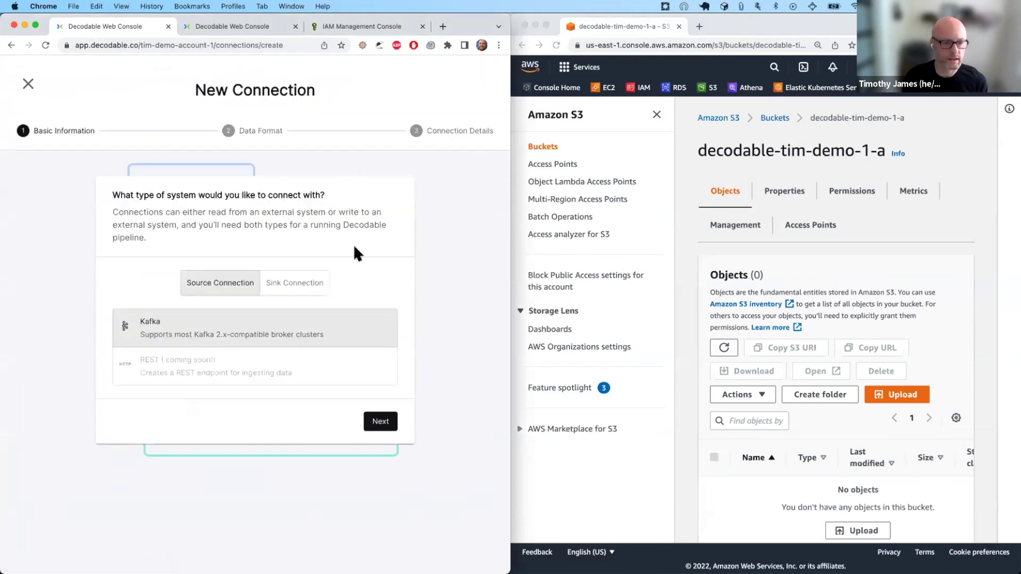
left_click(289, 284)
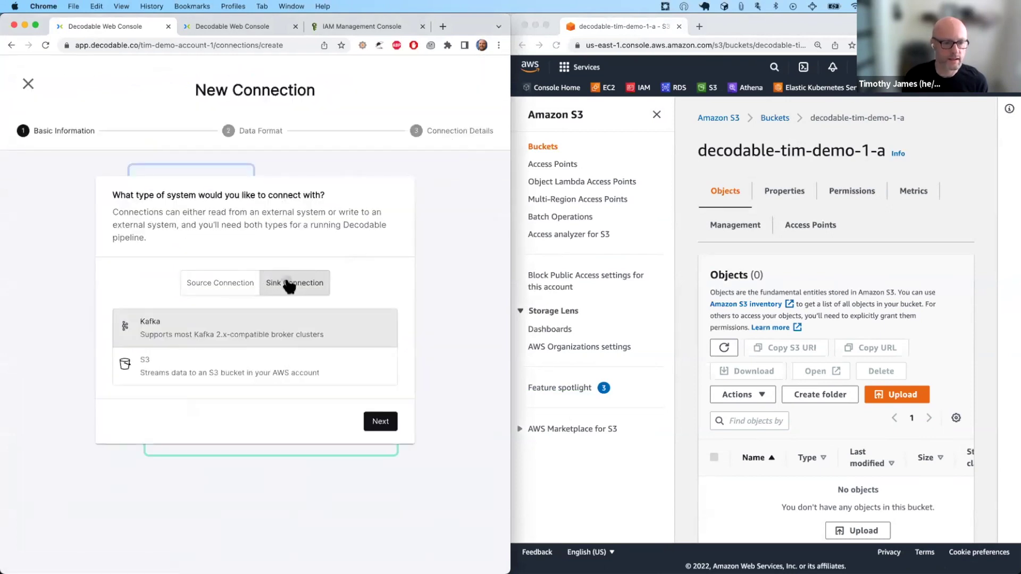
left_click(237, 361)
left_click(378, 423)
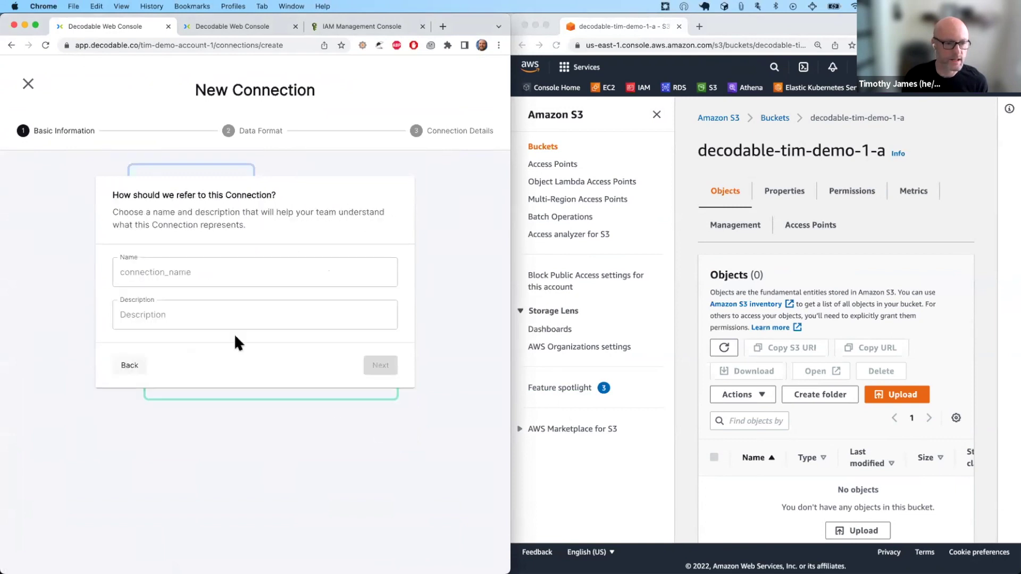
Name the new connection decodable-tim-demo-1-a.
left_click(254, 271)
type("decodable-tim-demo-1")
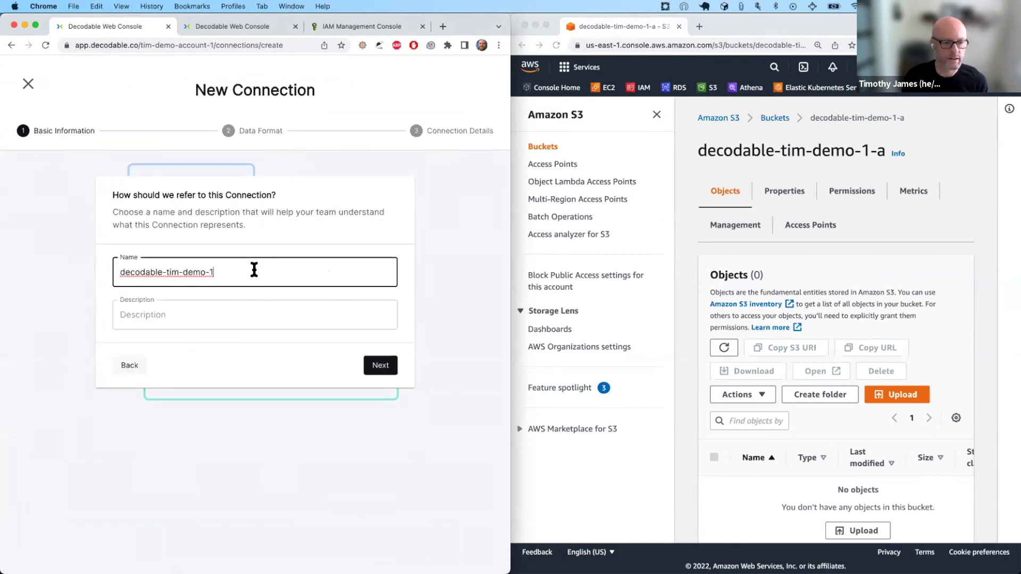
type("-a")
left_click(380, 366)
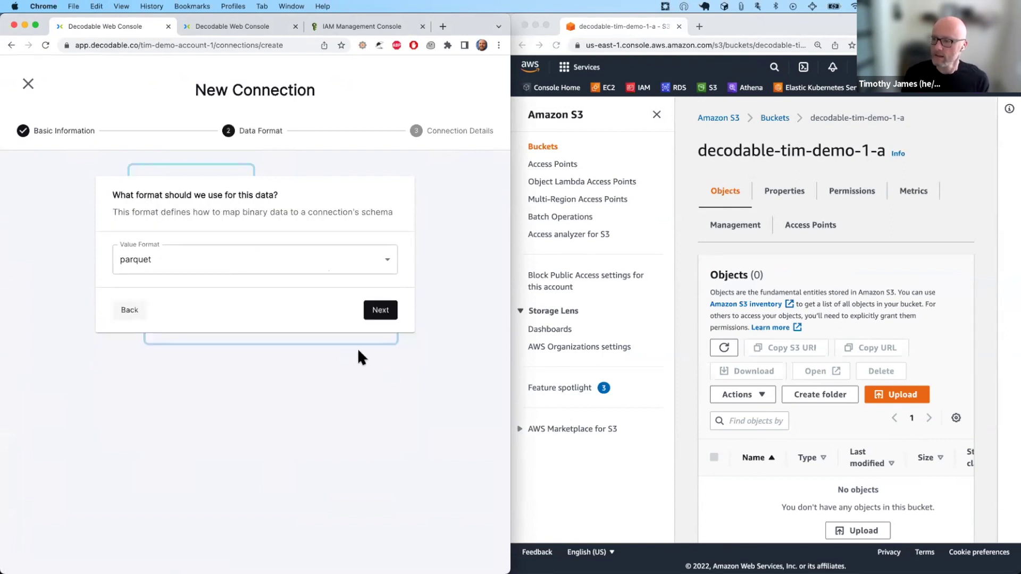
Keep parquet as the value format and choose http_events as the stream the connection reads from.
left_click(379, 311)
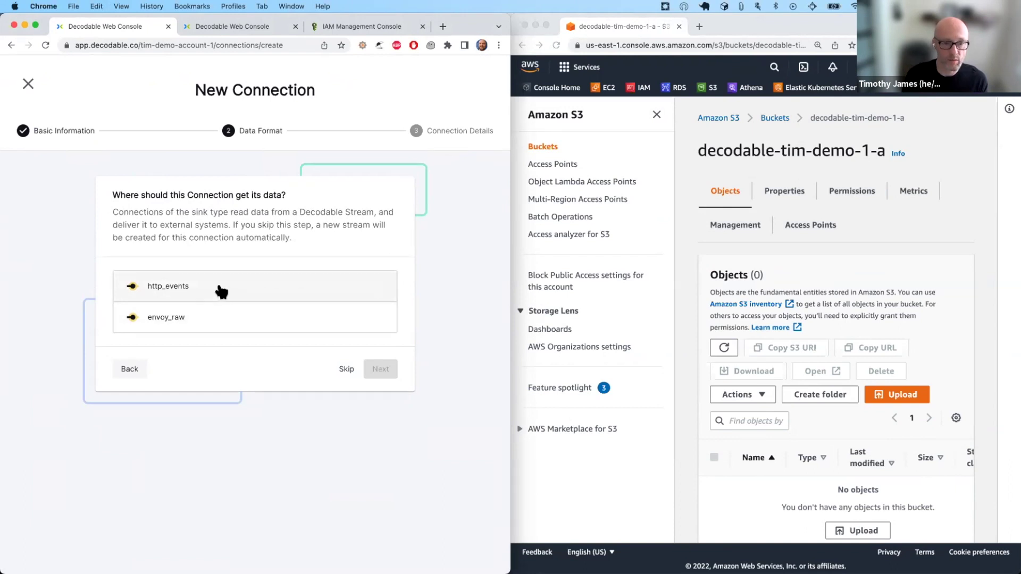
left_click(221, 291)
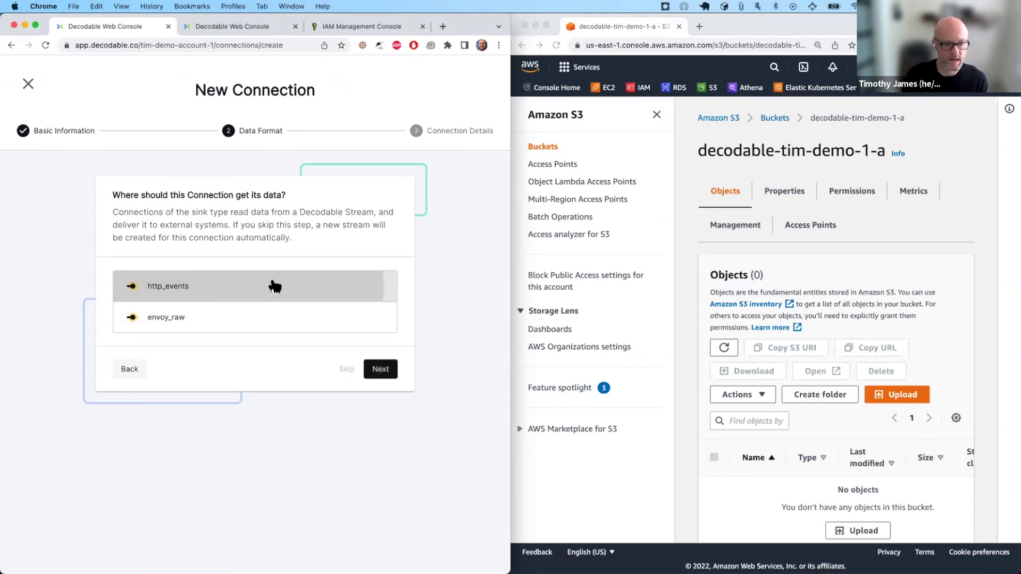
left_click(382, 369)
Look through the connection's schema fields from timestamp to upstream_host and accept them as they are.
scroll(318, 390, "down", 5)
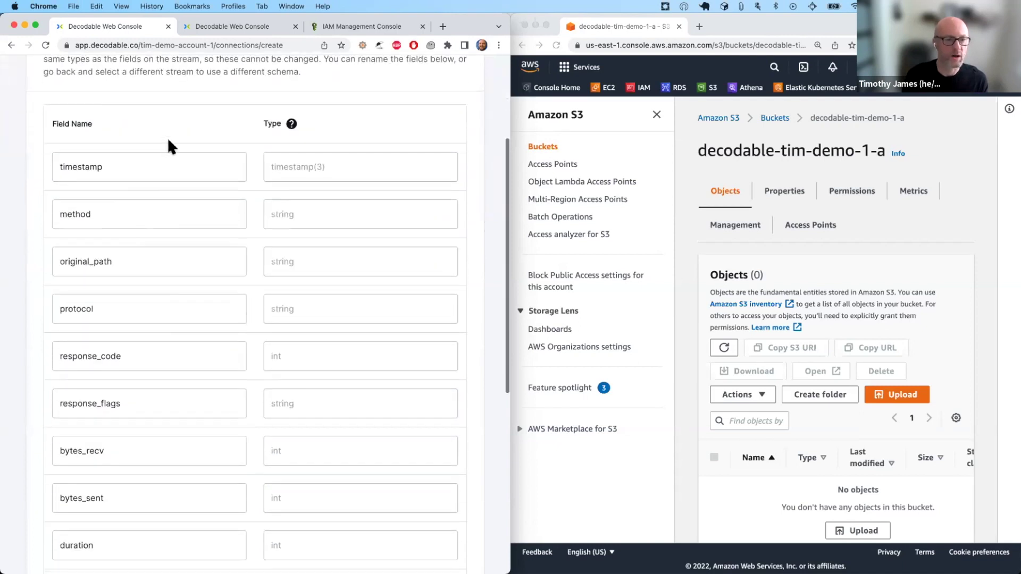
scroll(233, 321, "down", 1)
scroll(232, 320, "down", 8)
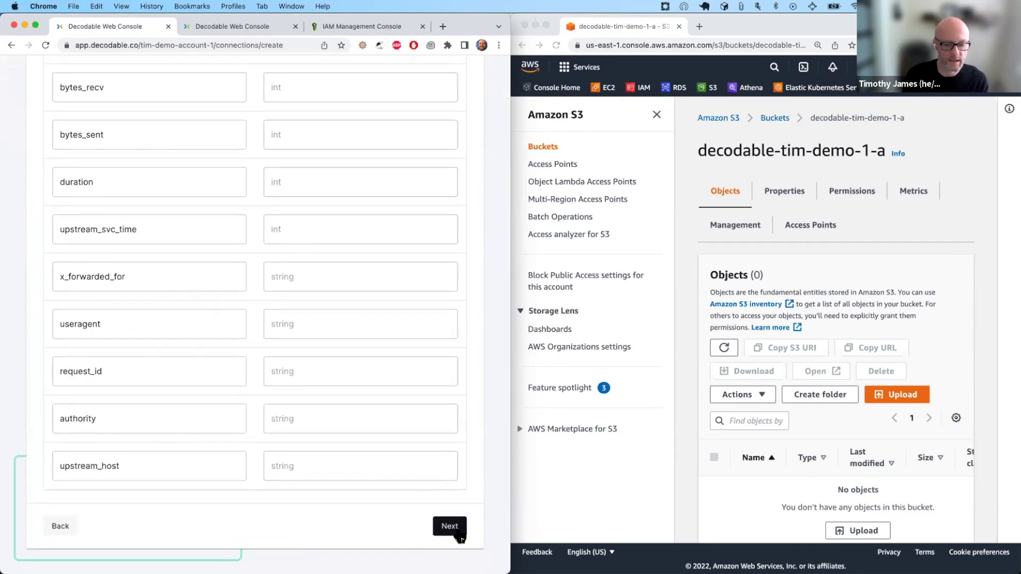
left_click(458, 532)
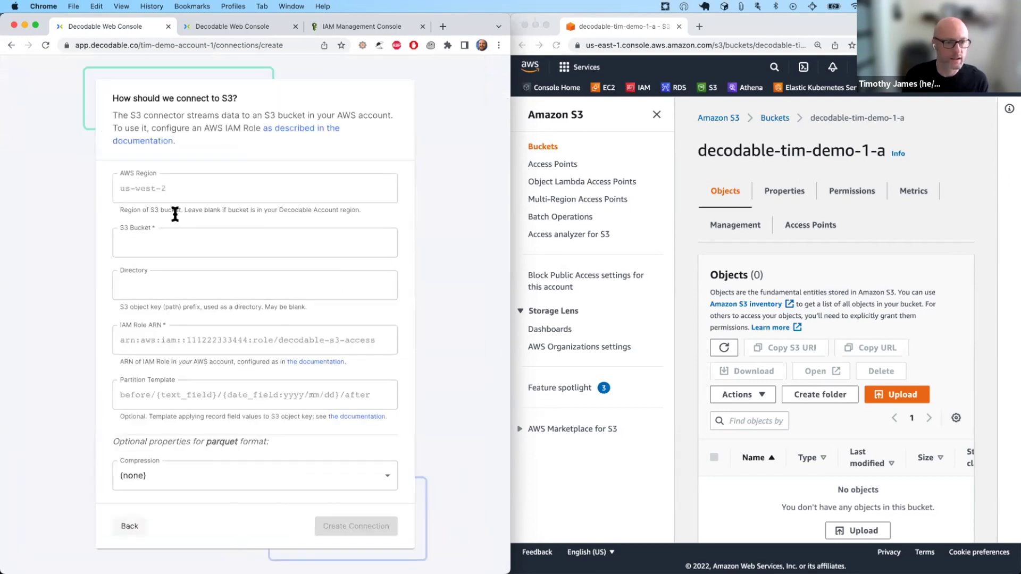
Set the connection's S3 bucket to decodable-tim-demo-1-a and its directory to 1-a, leaving the AWS region blank.
left_click(190, 192)
left_click(185, 240)
type("decodable-tim-demo-1")
type("-a")
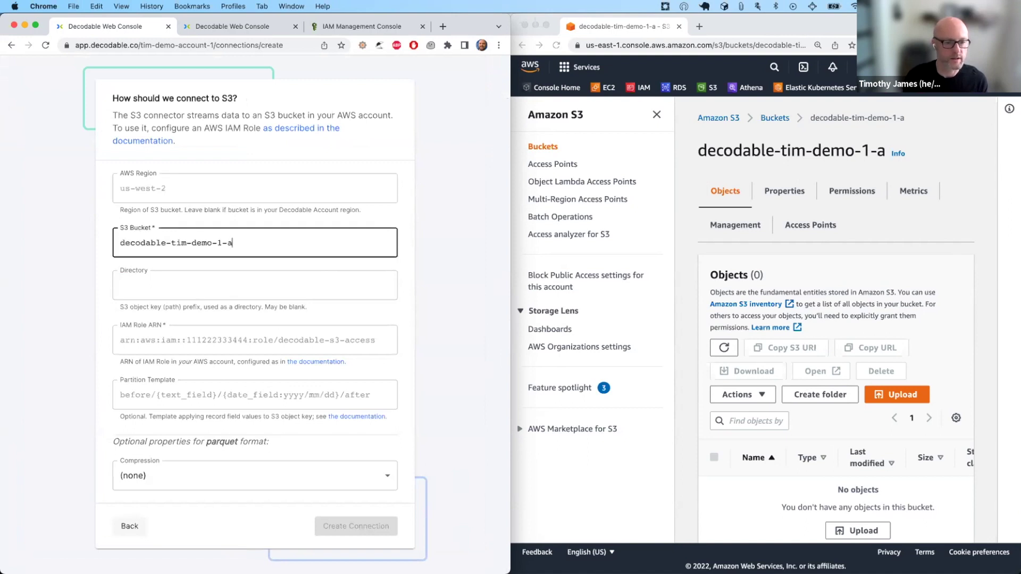
left_click(245, 284)
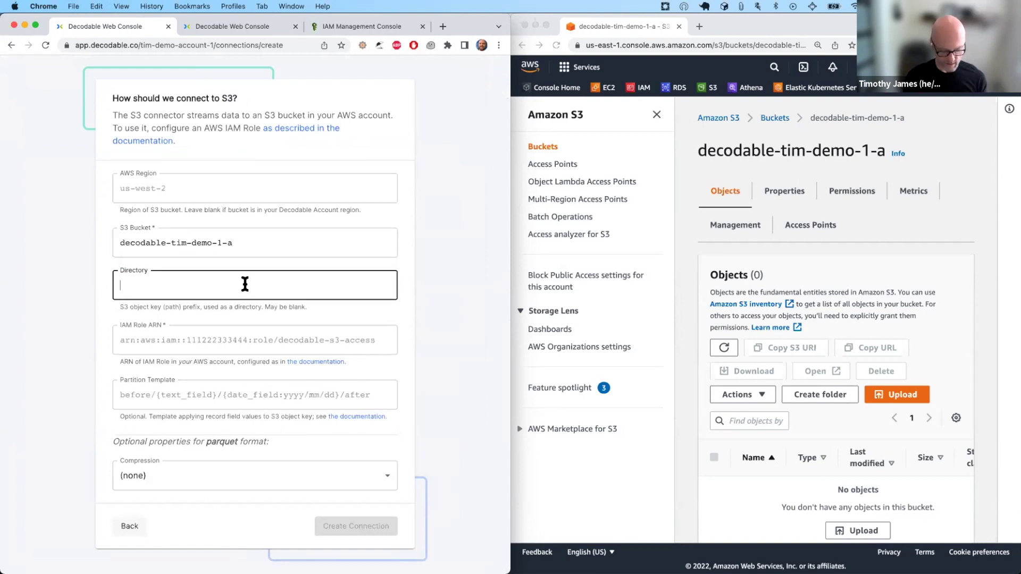
type("1a")
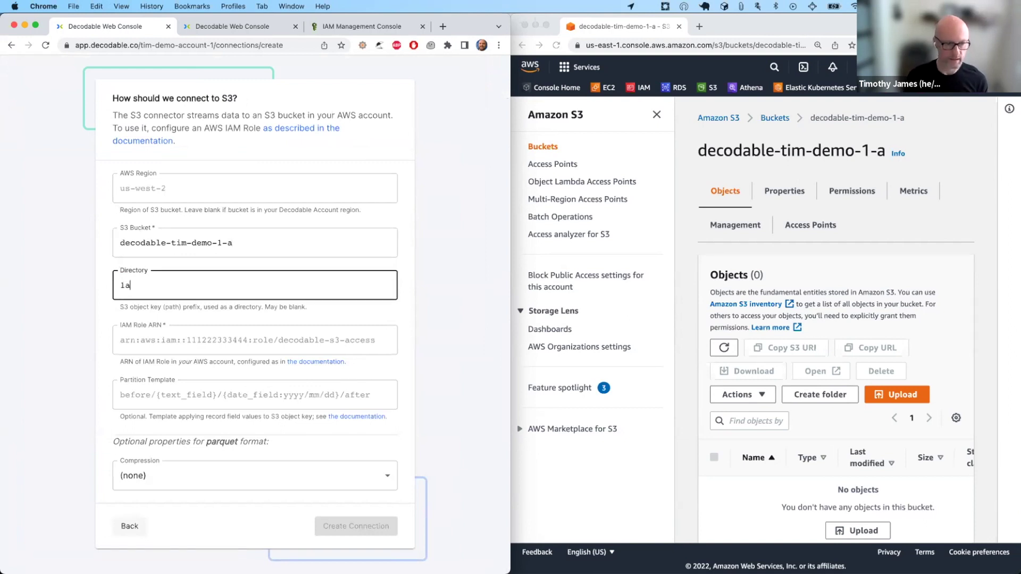
key("BackSpace")
type("-a")
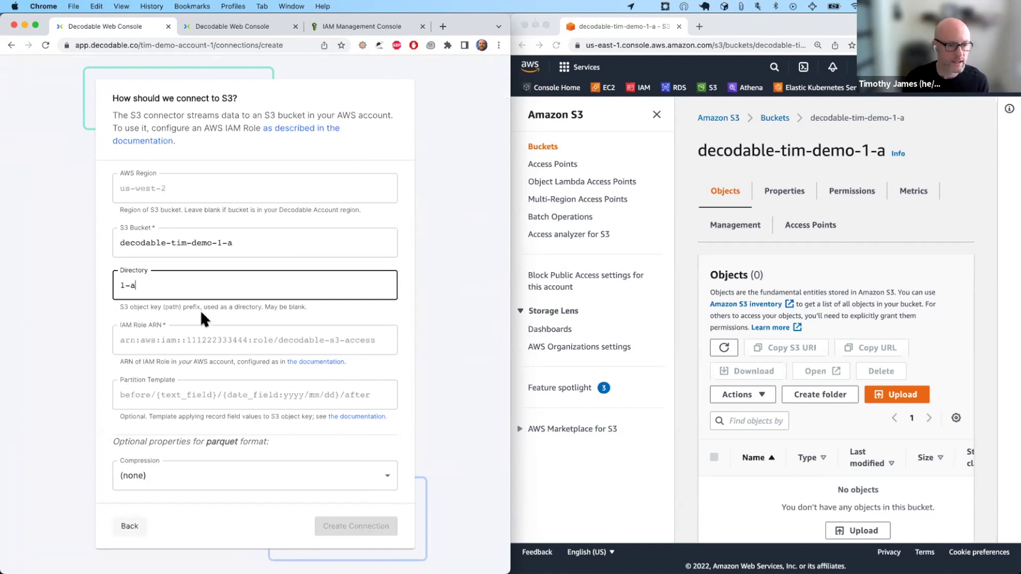
Leave the pipeline draft in the other Decodable console tab and bring up the list of existing connections there.
left_click(226, 337)
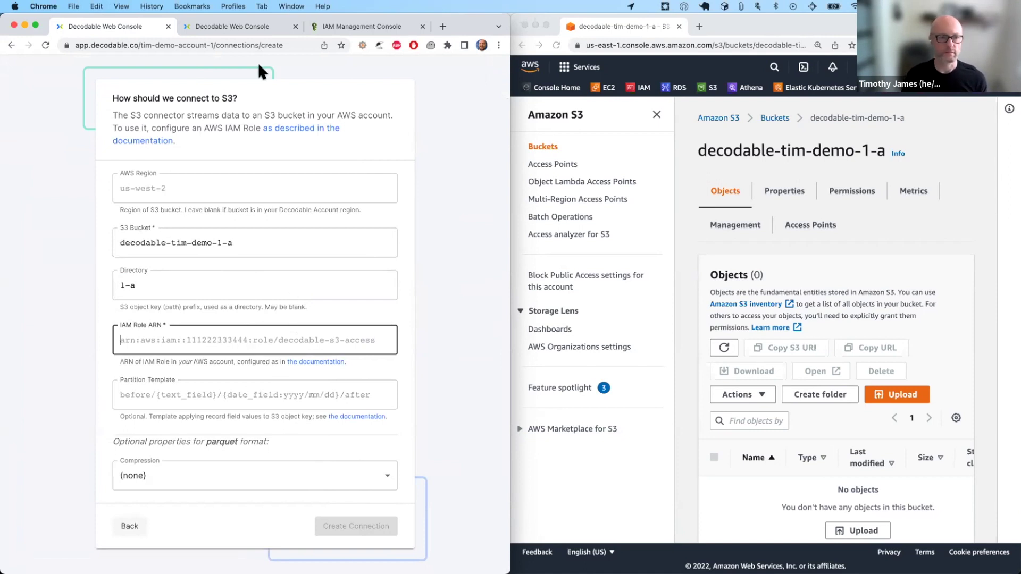
left_click(235, 24)
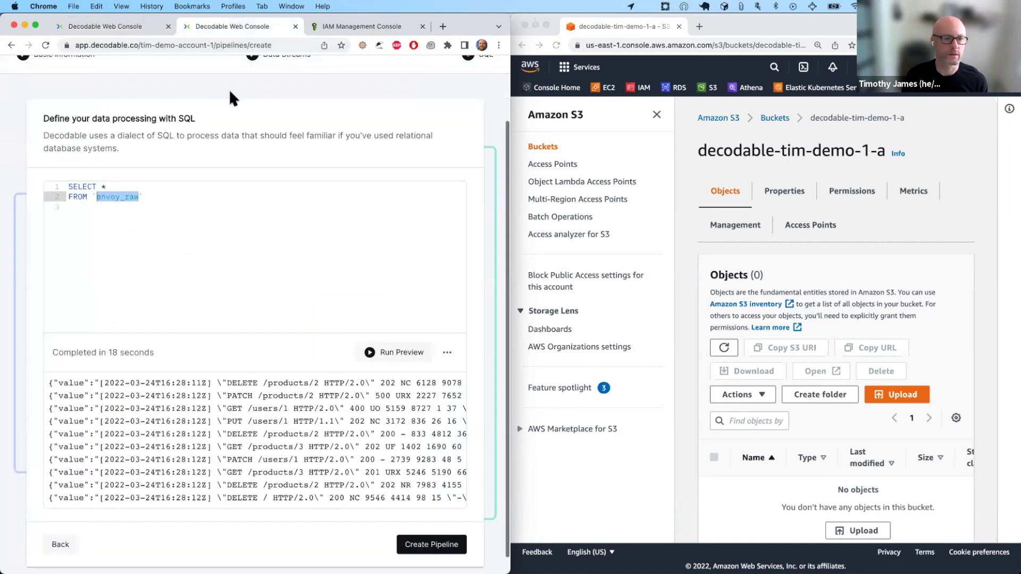
scroll(229, 88, "up", 3)
left_click(29, 74)
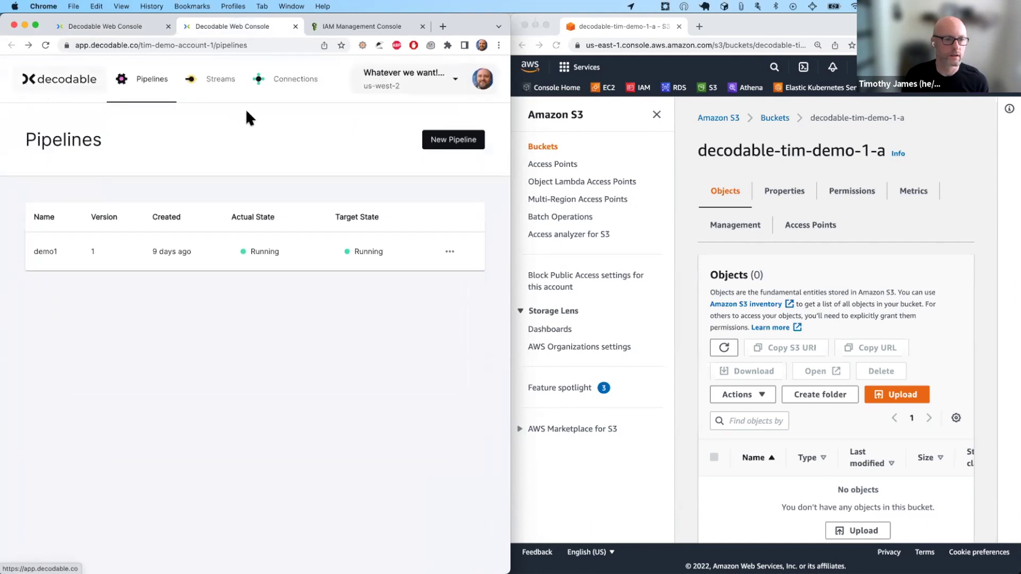
left_click(295, 85)
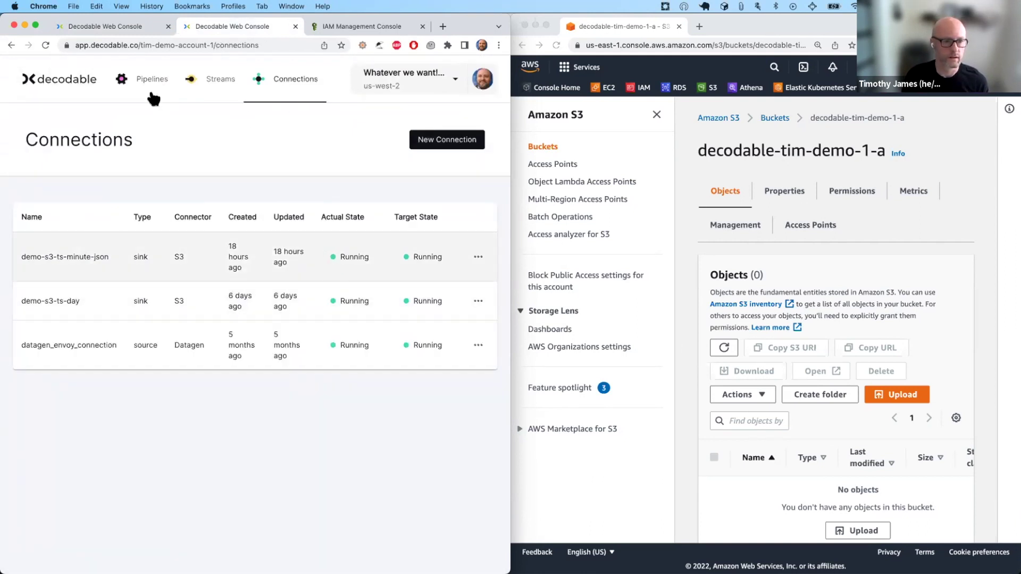
left_click(105, 23)
left_click(151, 323)
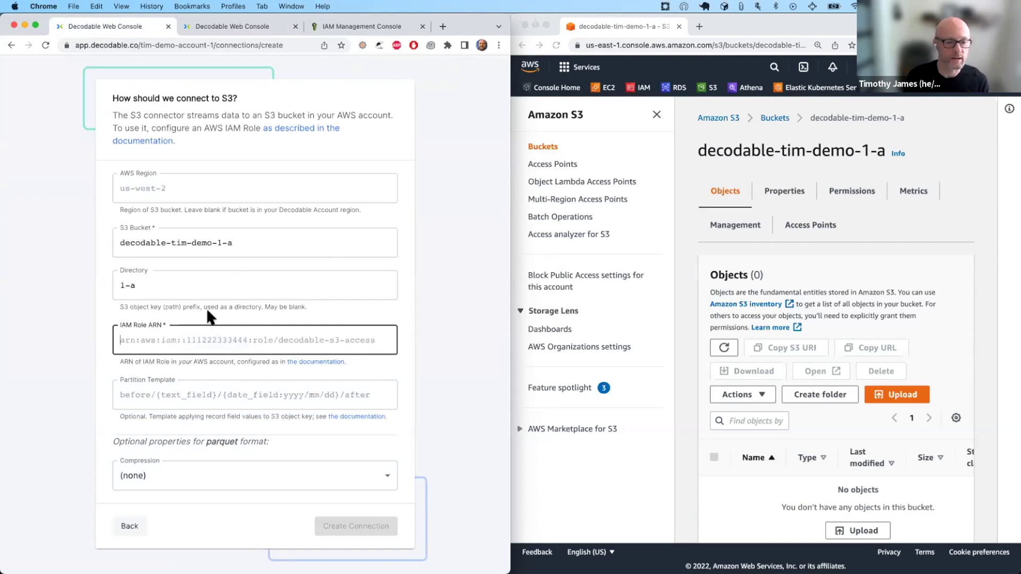
Copy the IAM role ARN from the demo-s3-ts-minute-json connection's details into the new connection's IAM Role ARN.
left_click(233, 27)
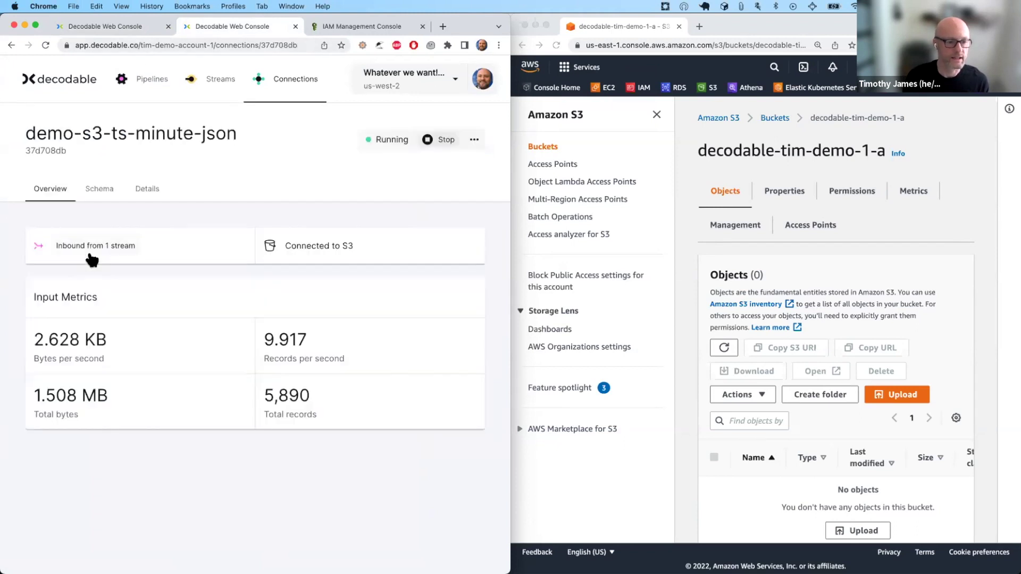
left_click(138, 192)
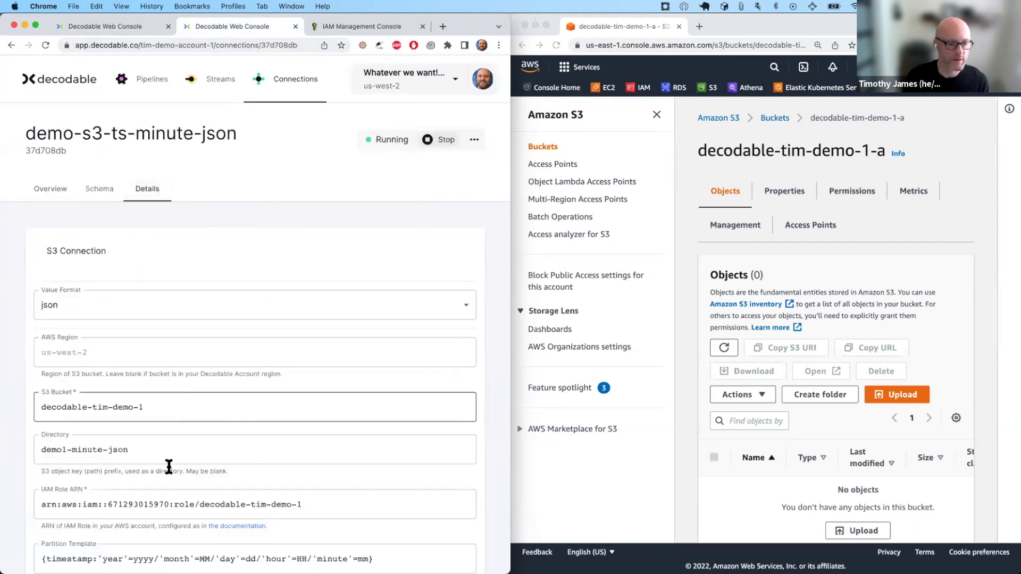
left_click(165, 504)
key("super+a")
key("super+c")
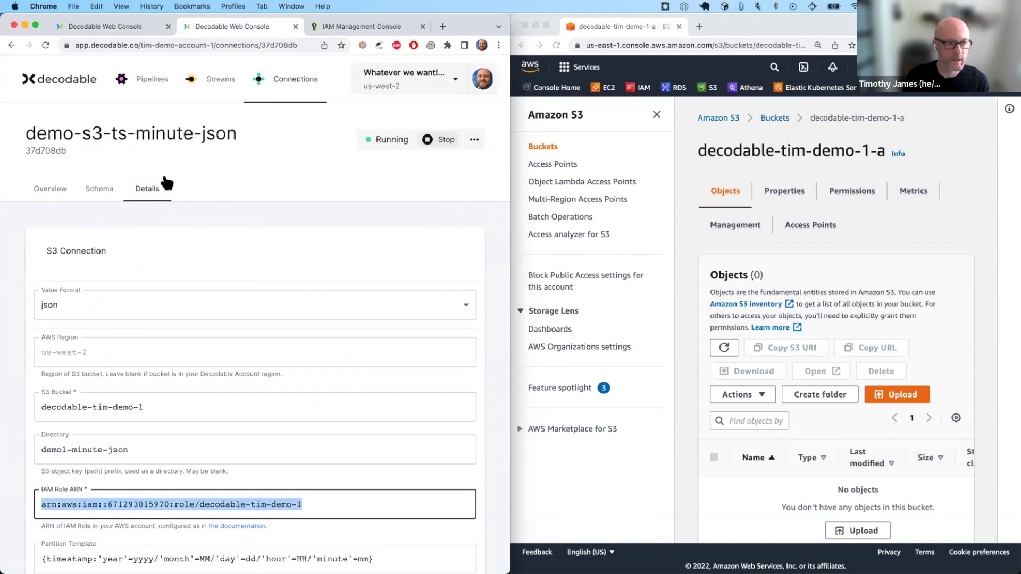
left_click(102, 29)
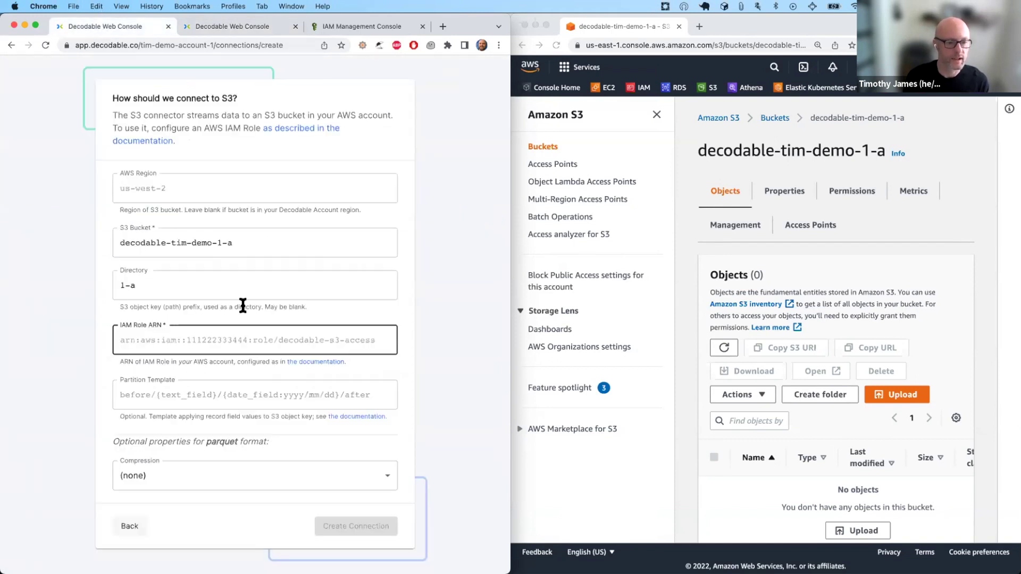
key("super+v")
Set the new connection's partition template to {timestamp} and its parquet compression to SNAPPY.
left_click(228, 387)
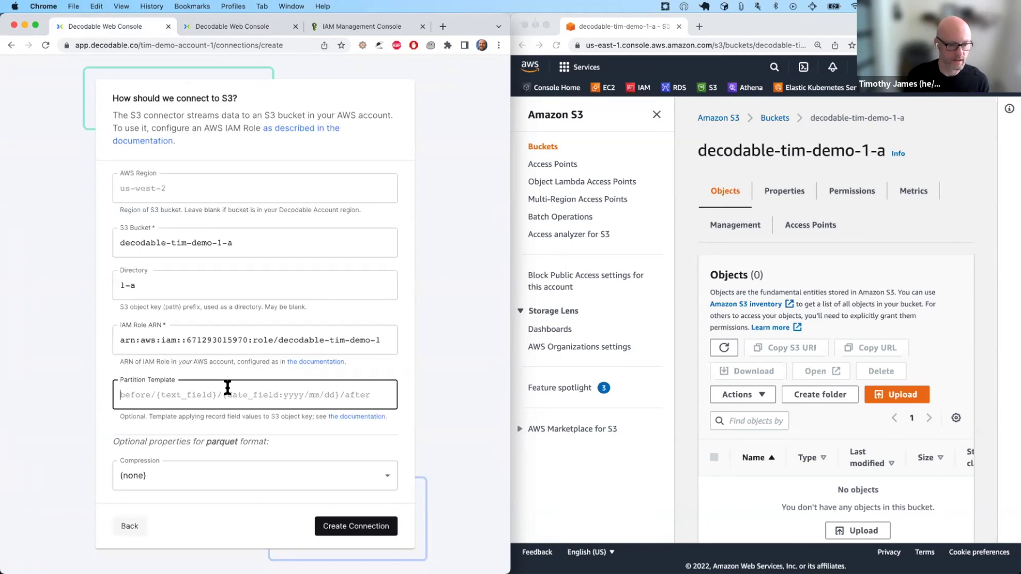
type("{tim")
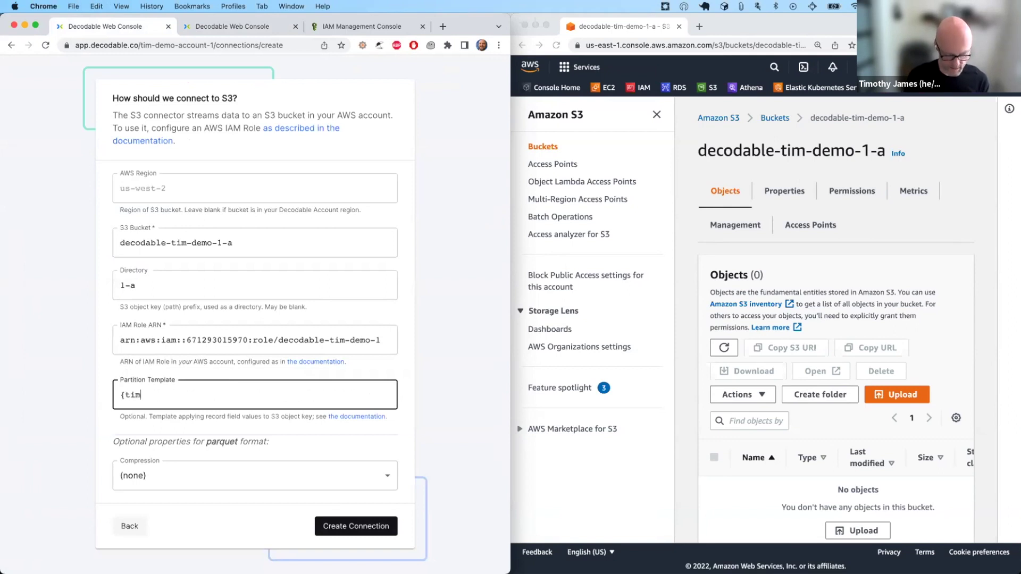
type("estamp")
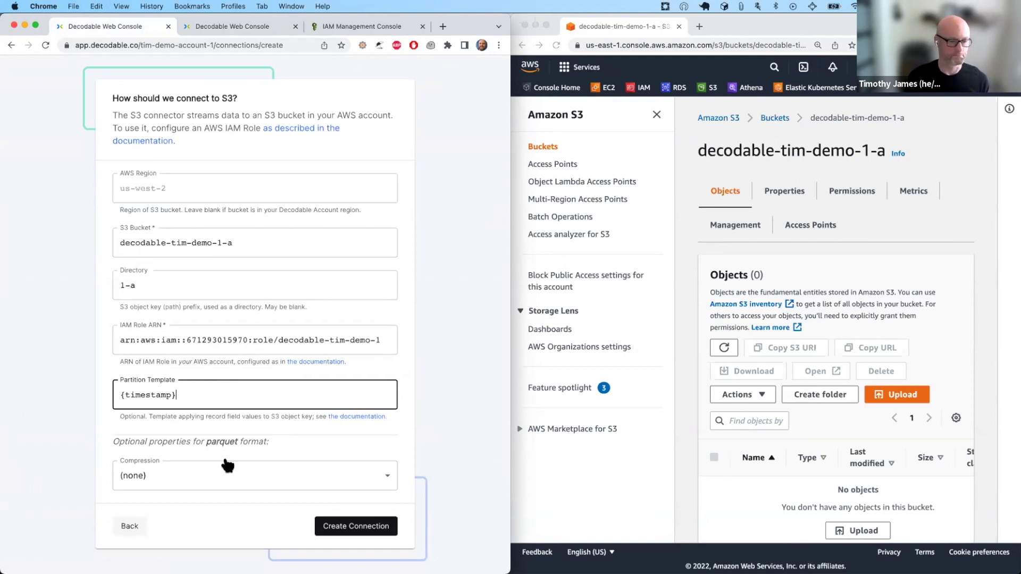
left_click(221, 471)
left_click(185, 514)
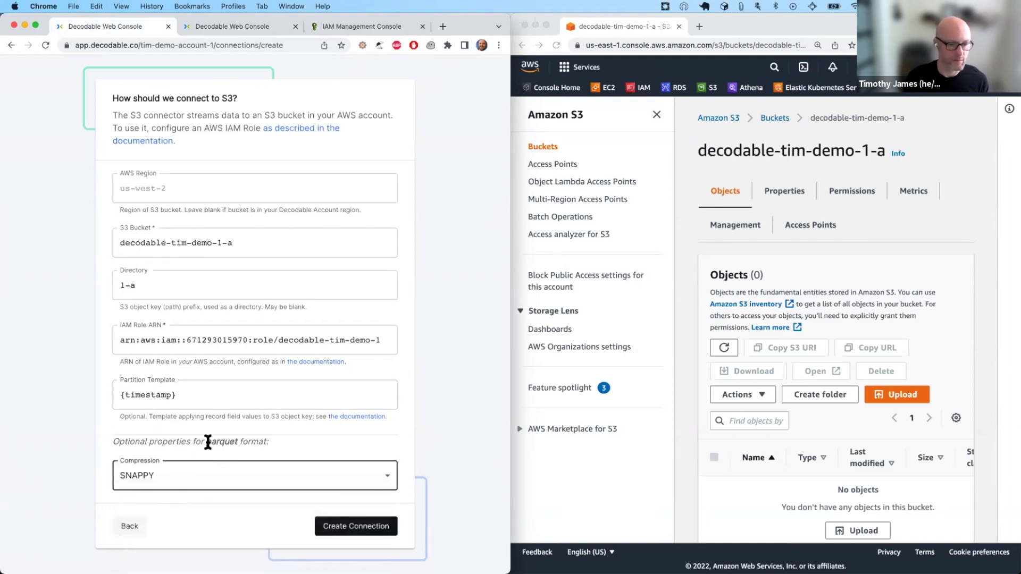
Try to create the connection with the invalid partition template {timestampxxxx}, and restore the template to {timestamp}.
left_click(168, 396)
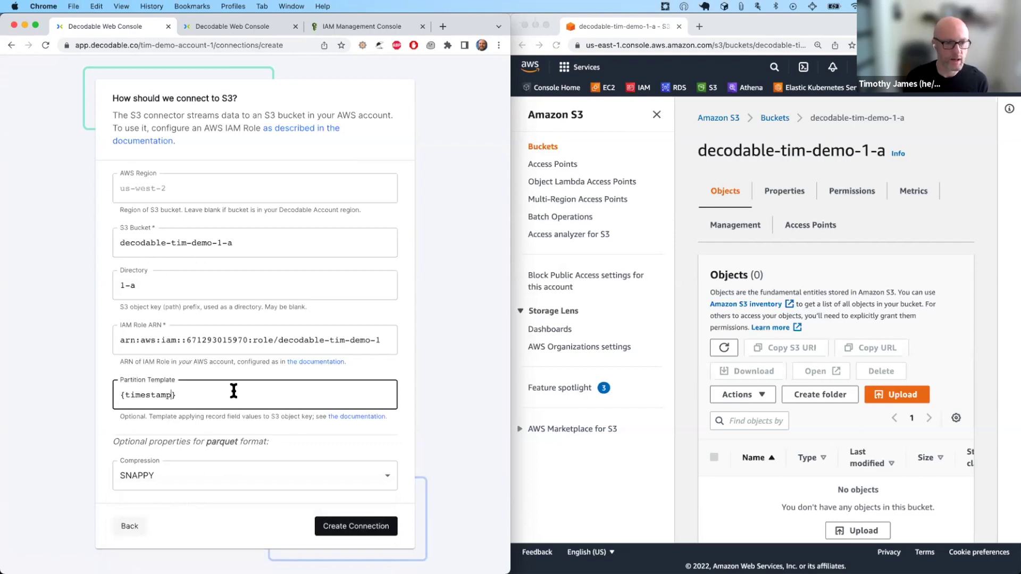
type("x")
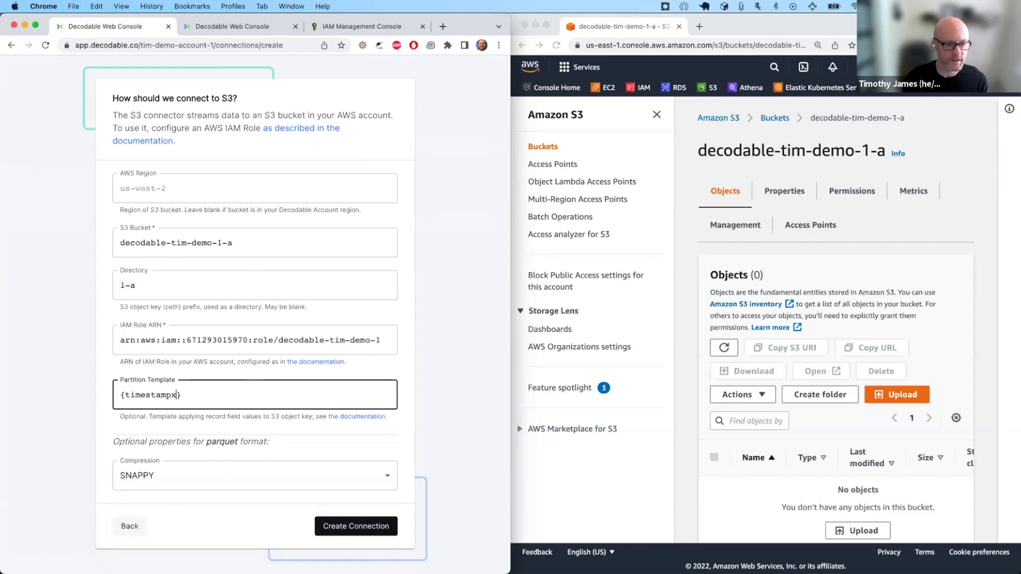
type("xxx")
left_click(348, 525)
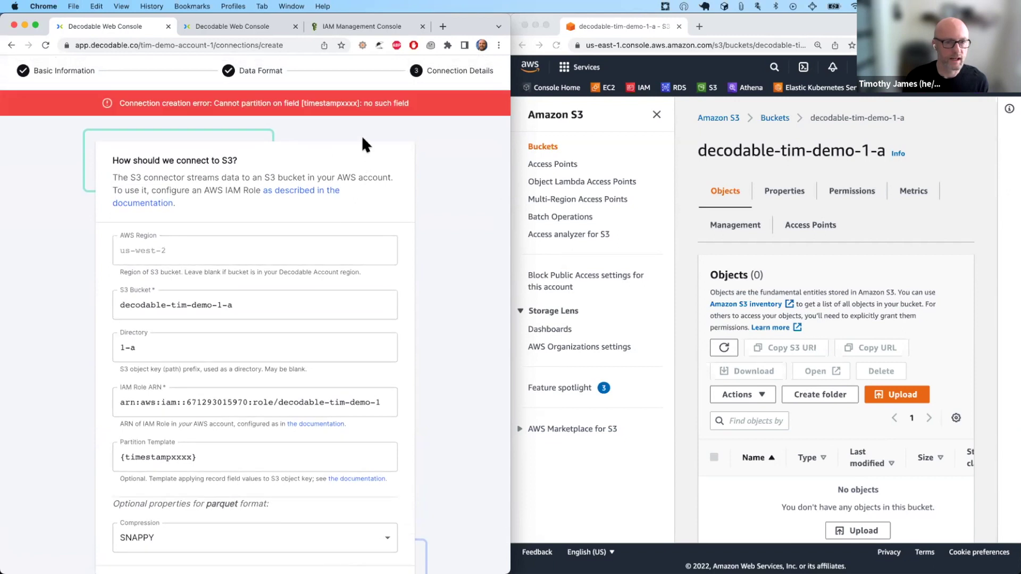
double_click(330, 103)
left_click(191, 459)
key("BackSpace")
key("BackSpace")
key("BackSpace")
key("BackSpace")
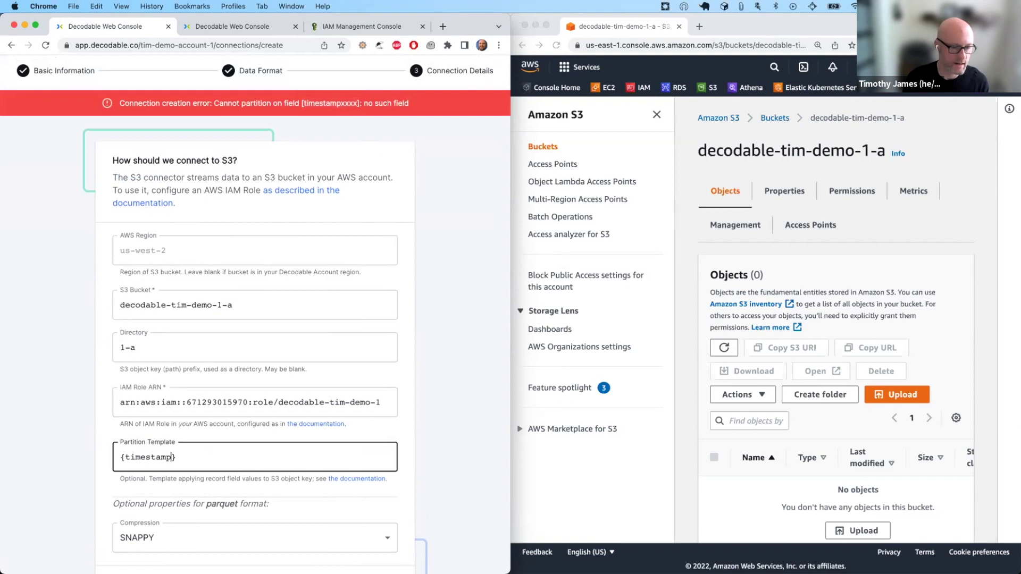
Submit the connection, change the role name in its IAM role ARN to decodable-tim-demo-1-a, and try to create it again.
scroll(287, 453, "down", 3)
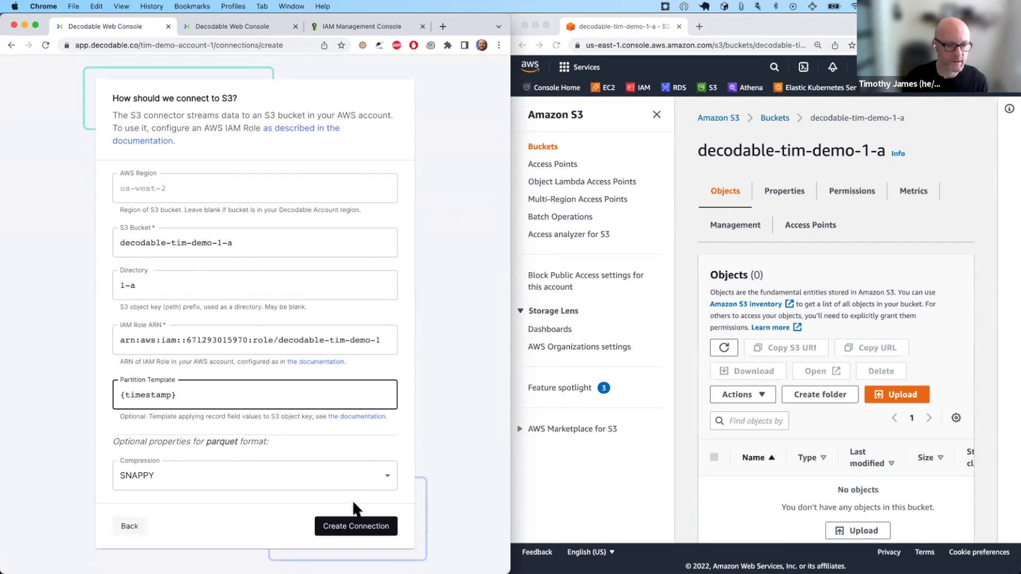
left_click(356, 531)
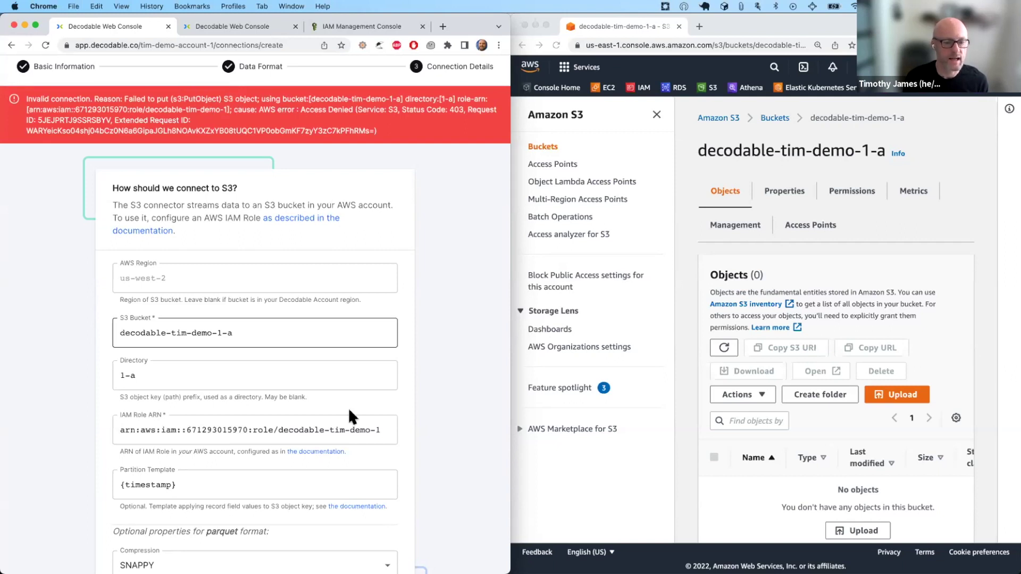
left_click(301, 429)
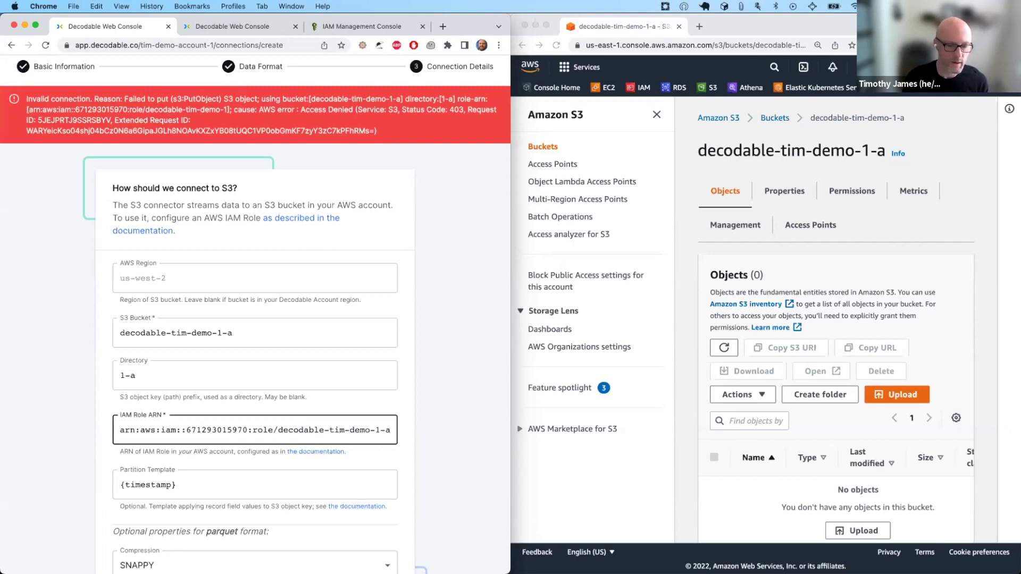
scroll(423, 438, "down", 3)
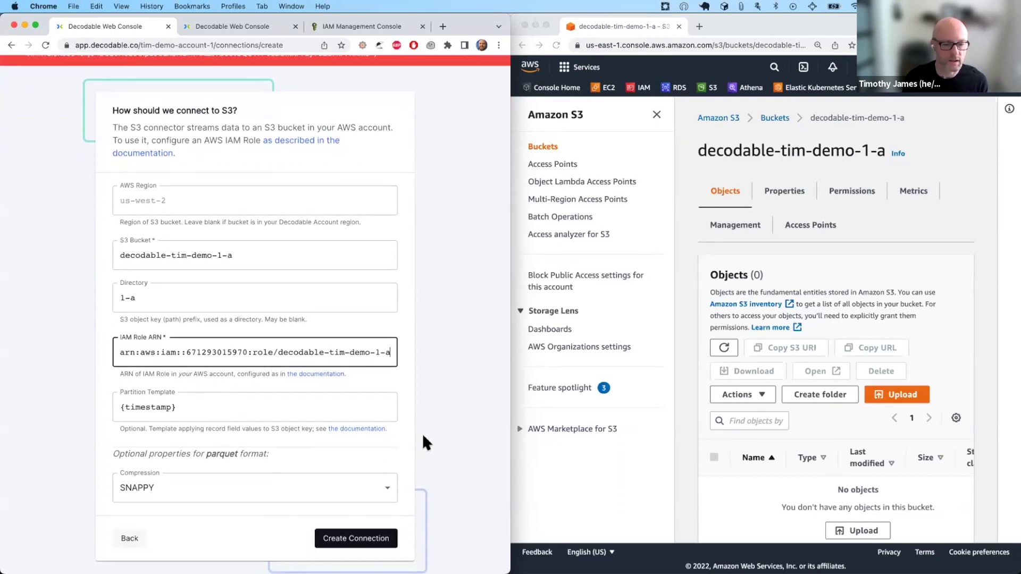
left_click(365, 538)
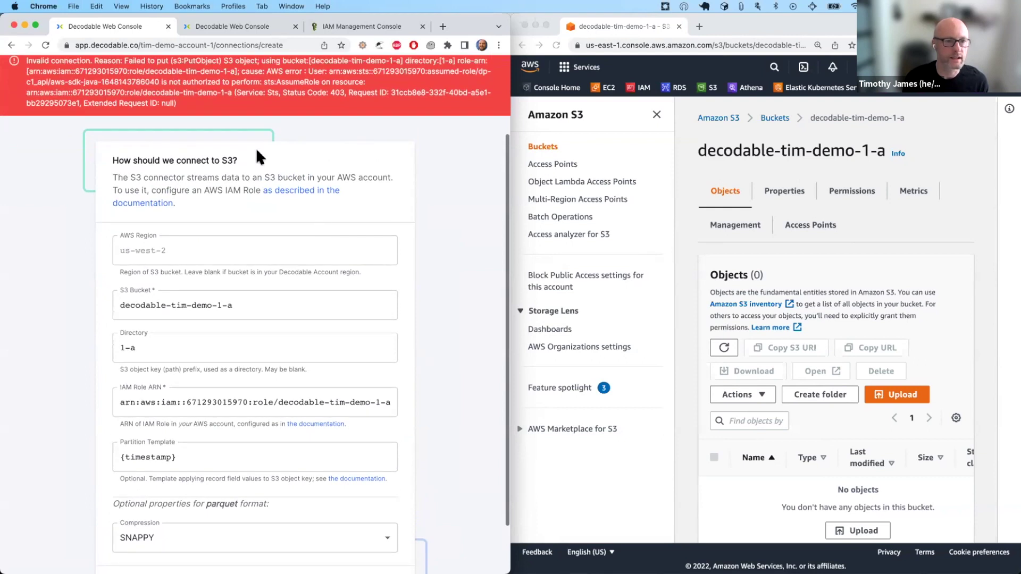
double_click(296, 82)
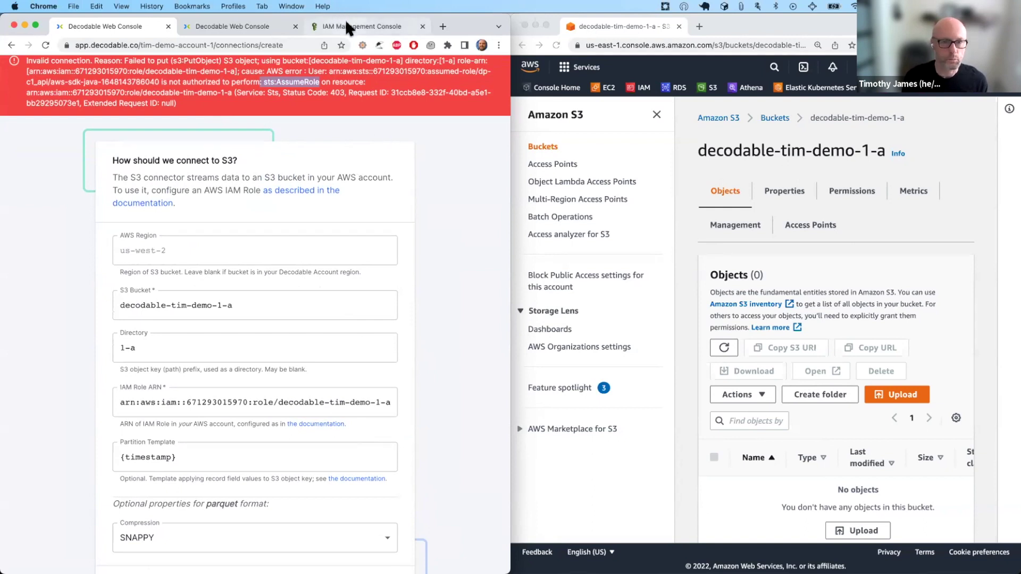
Place the IAM console in its own window beside Decodable and start creating a new IAM role.
left_click_drag(346, 20, 368, 94)
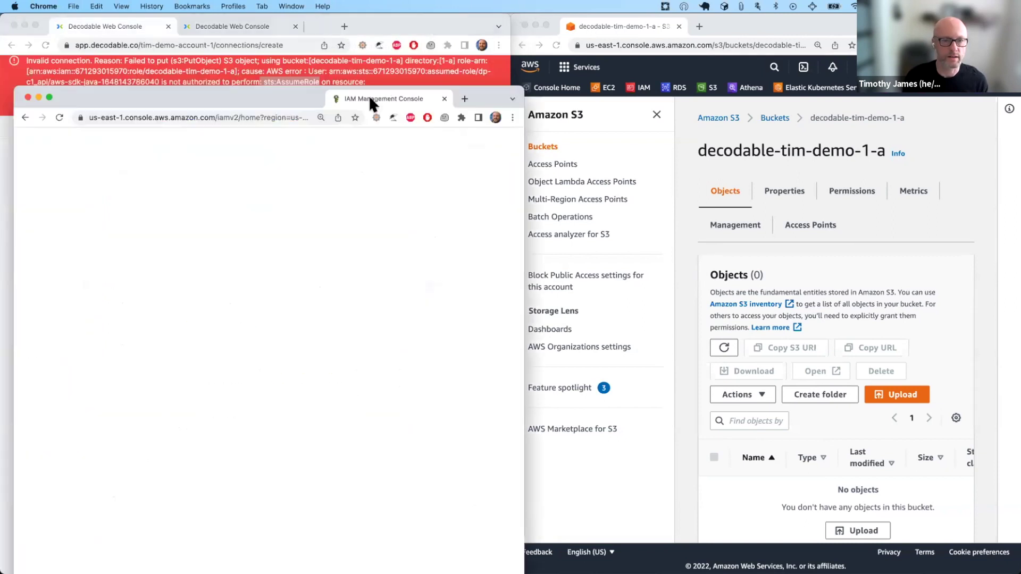
key("ctrl+alt+Right")
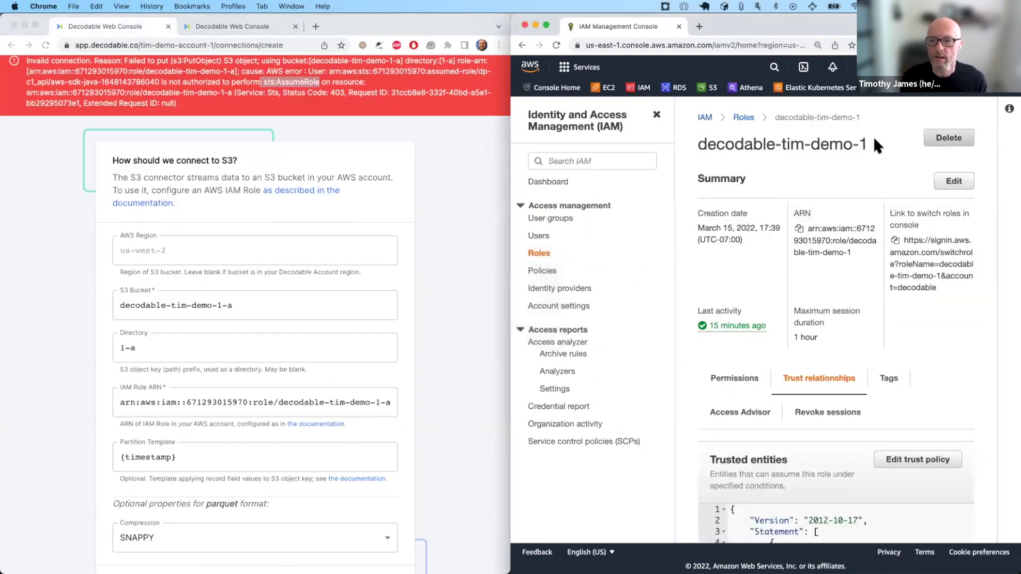
left_click(743, 117)
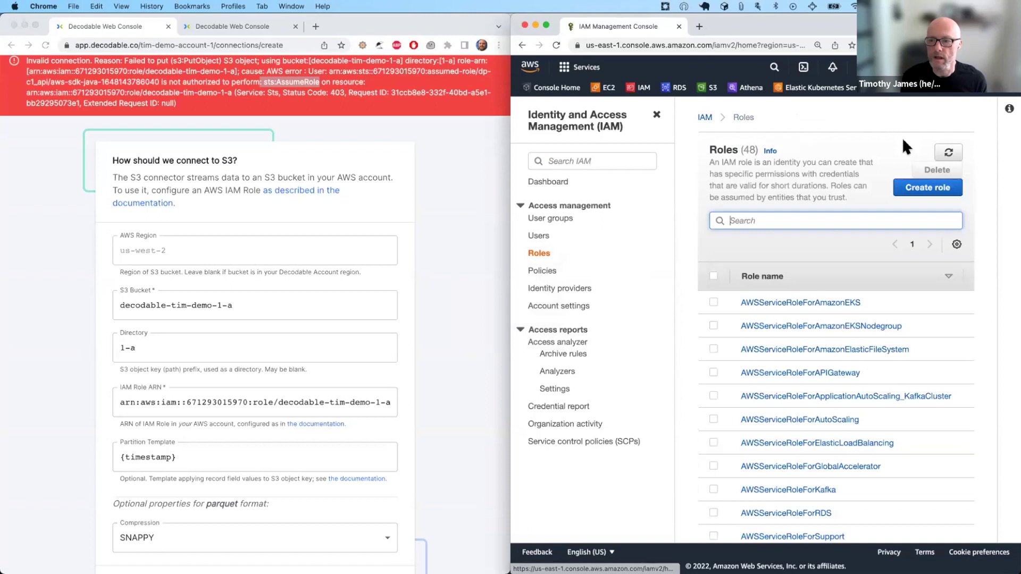
left_click(926, 187)
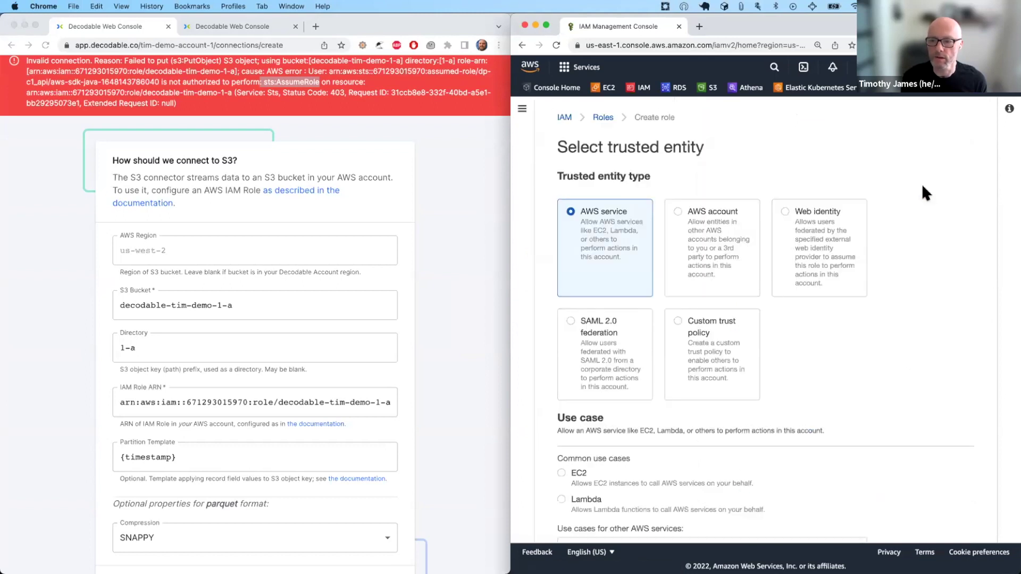
Choose AWS account as the new role's trusted entity type, with Another AWS account as the trusted account.
scroll(861, 410, "down", 2)
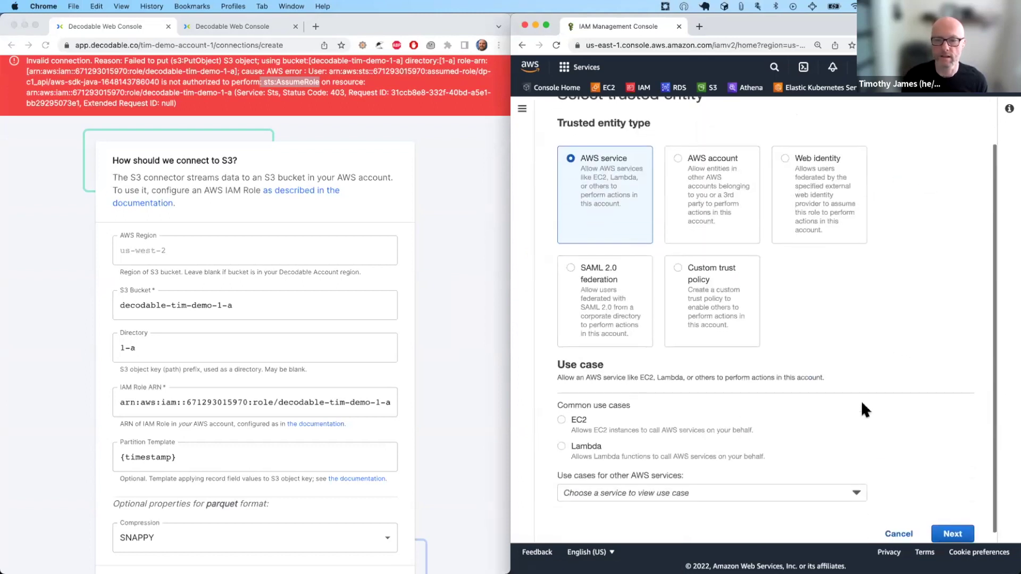
left_click(726, 219)
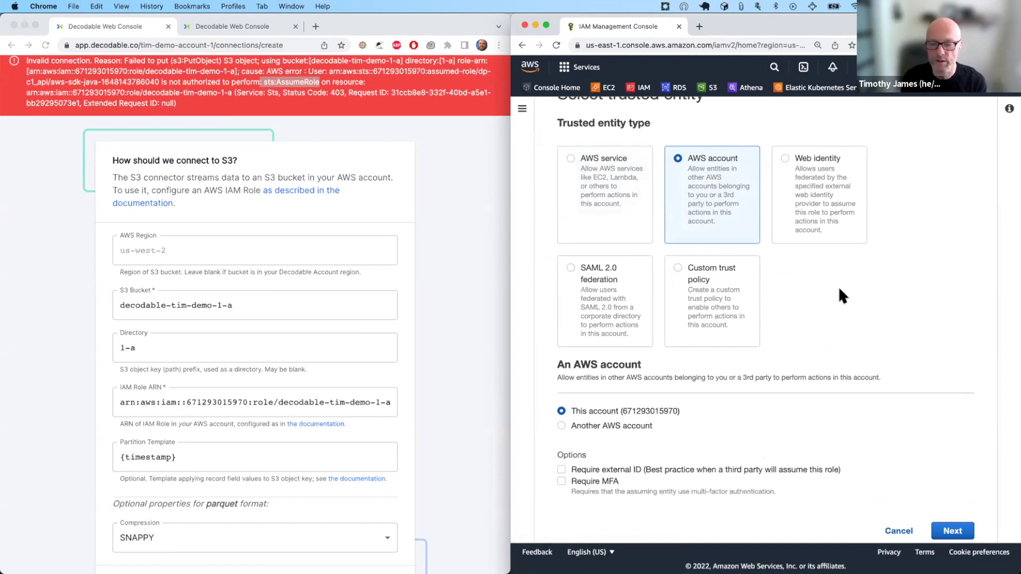
scroll(839, 289, "down", 1)
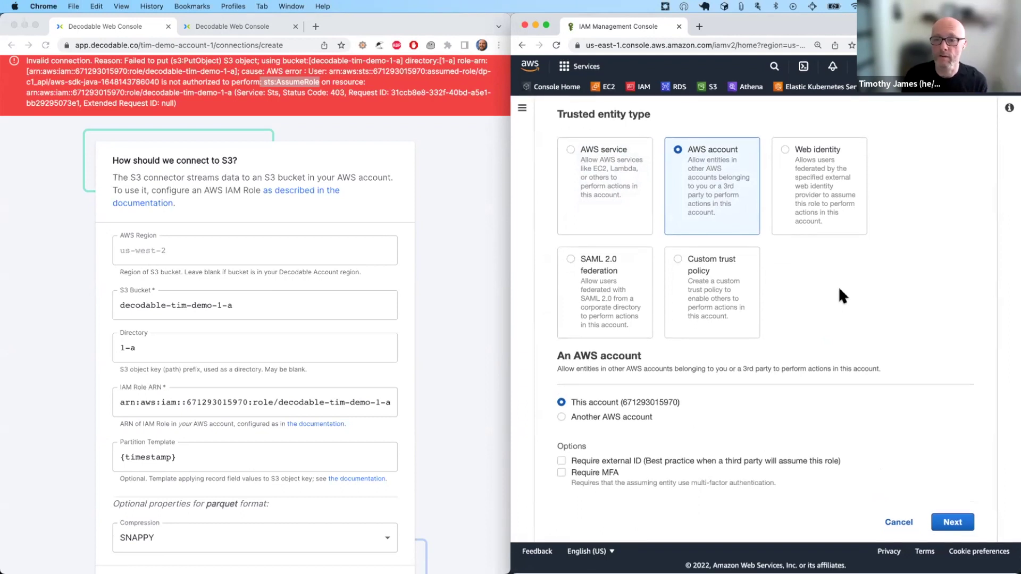
left_click(600, 415)
scroll(761, 387, "down", 3)
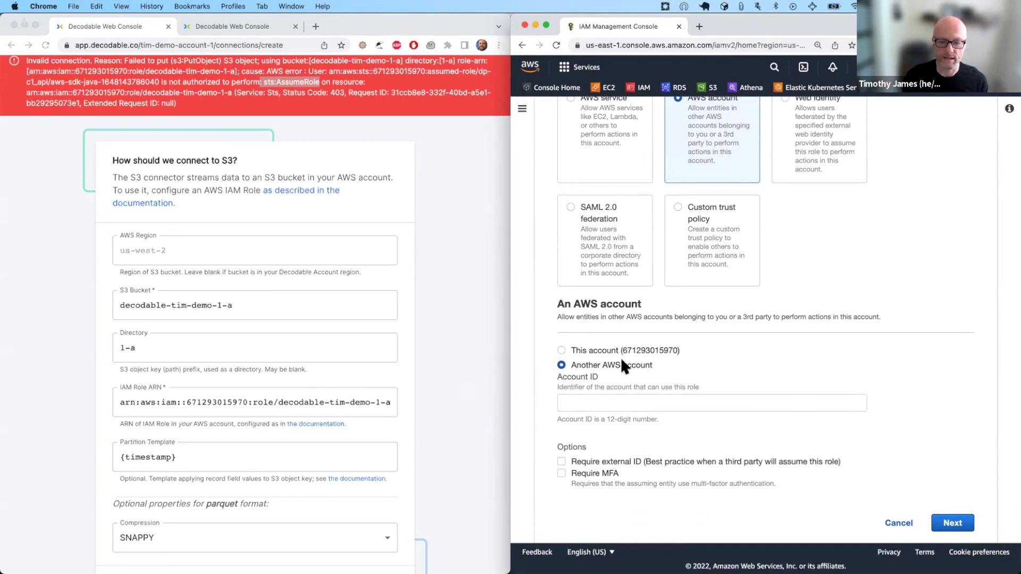
Copy Decodable's AWS account ID from the S3 connector documentation into the trusted account's Account ID for the new role.
left_click(444, 305)
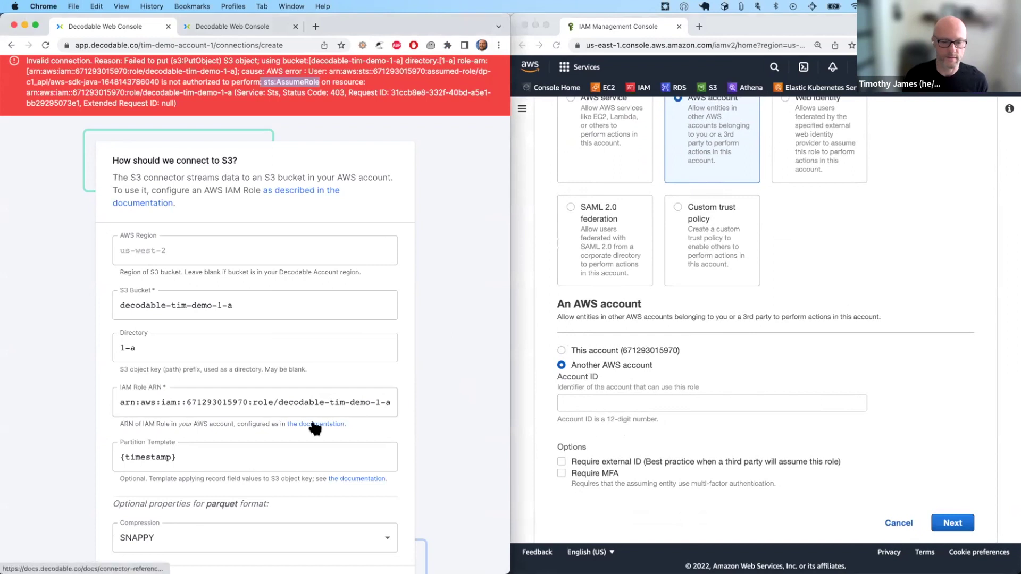
left_click(313, 430, "super")
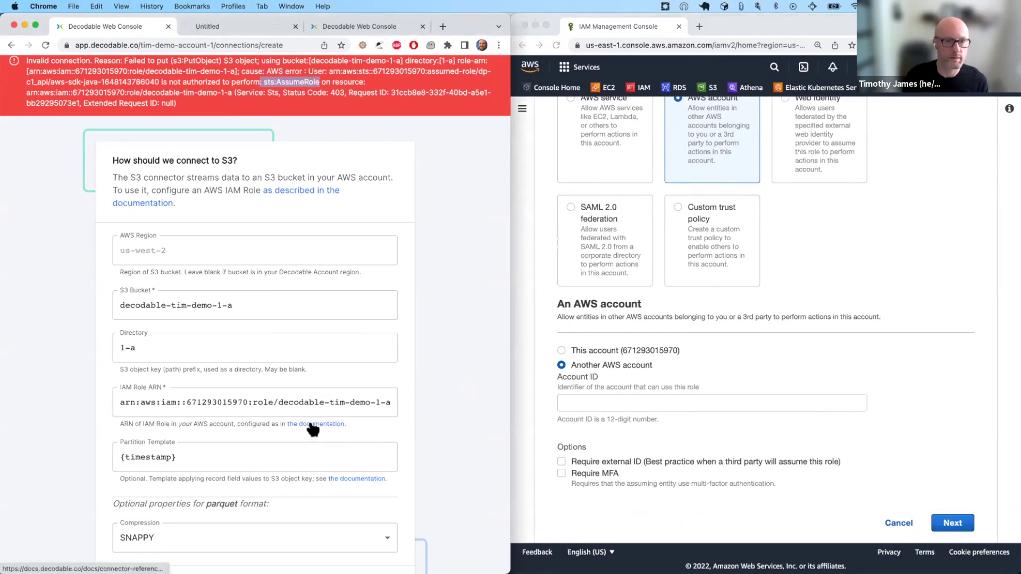
left_click(228, 19)
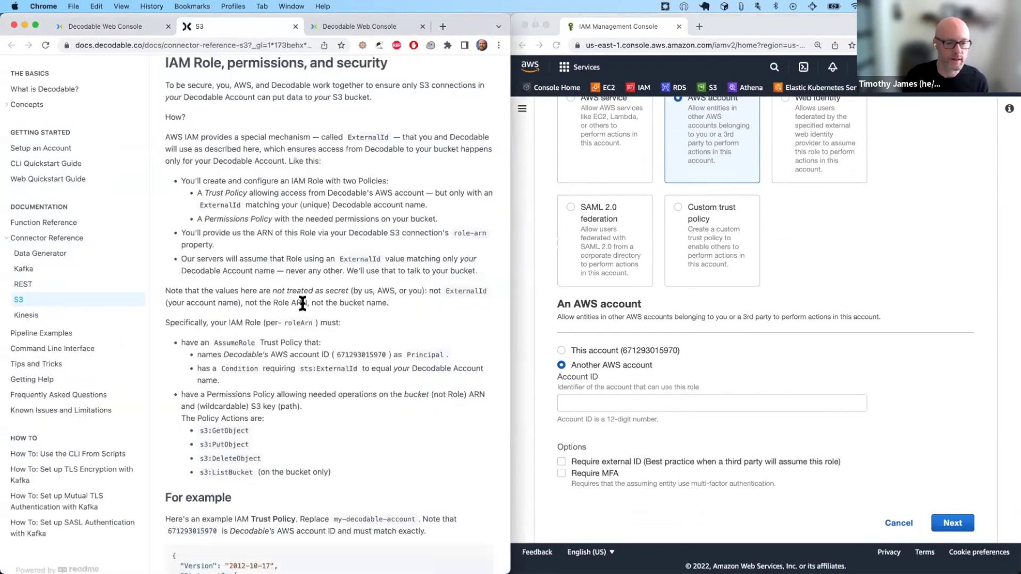
left_click_drag(224, 354, 319, 353)
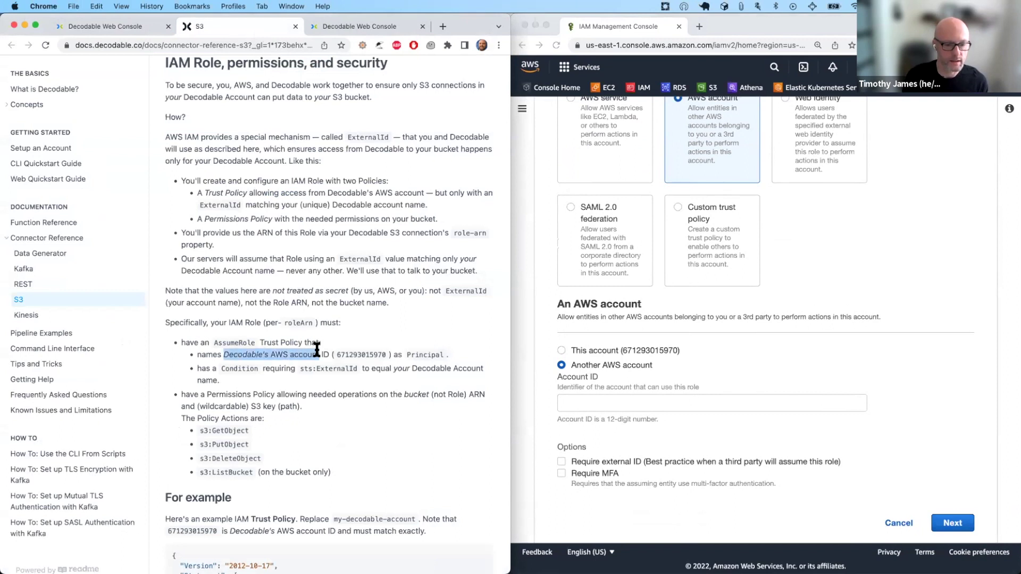
double_click(365, 352)
key("super+c")
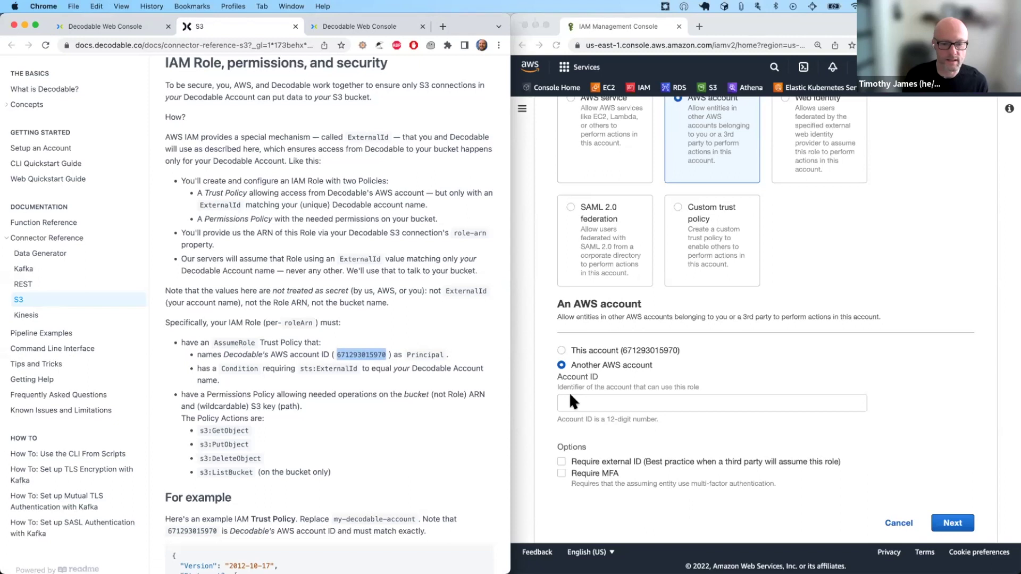
left_click(599, 400)
left_click(615, 402)
key("super+v")
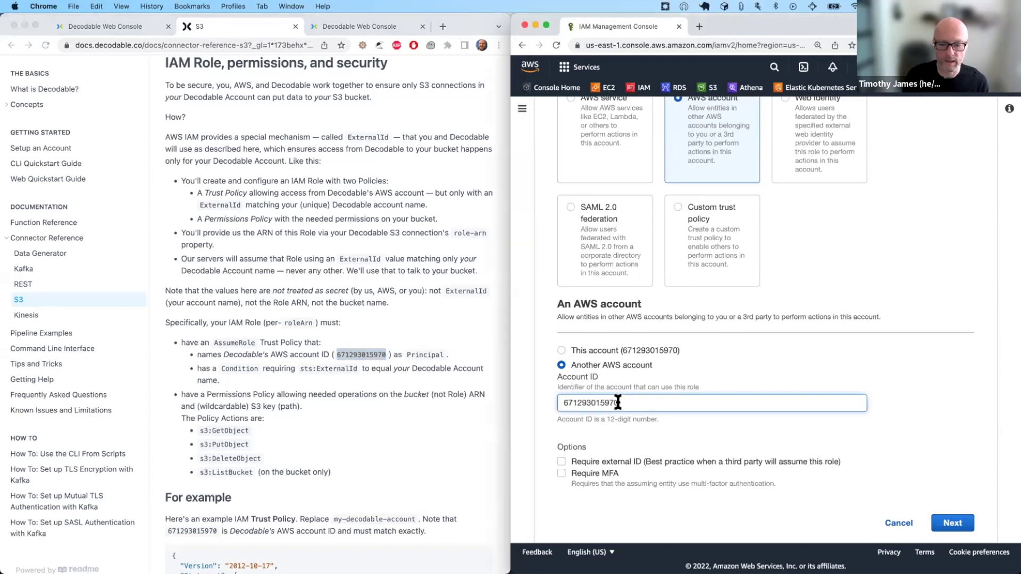
left_click(660, 350)
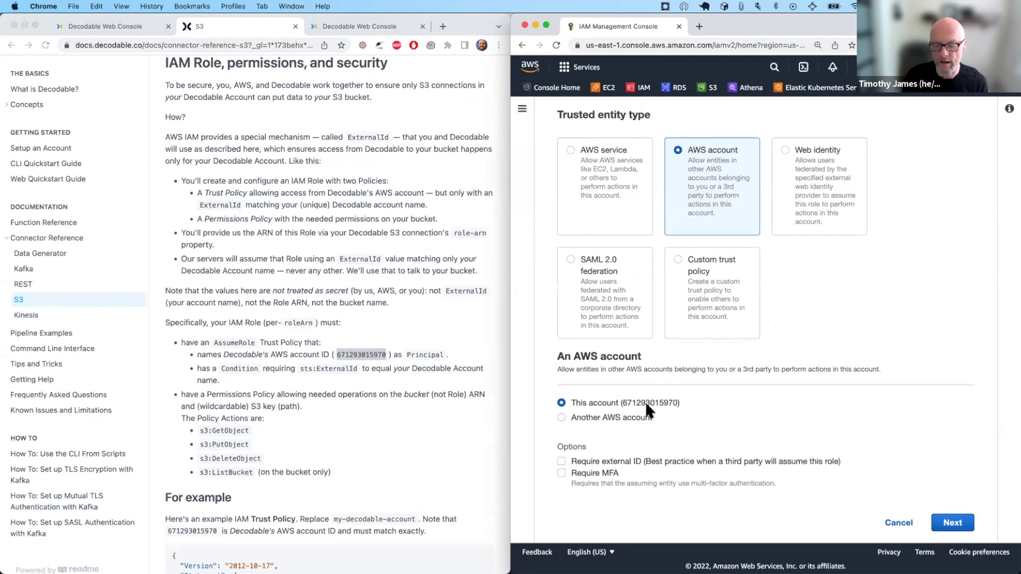
left_click(636, 417)
scroll(710, 413, "down", 2)
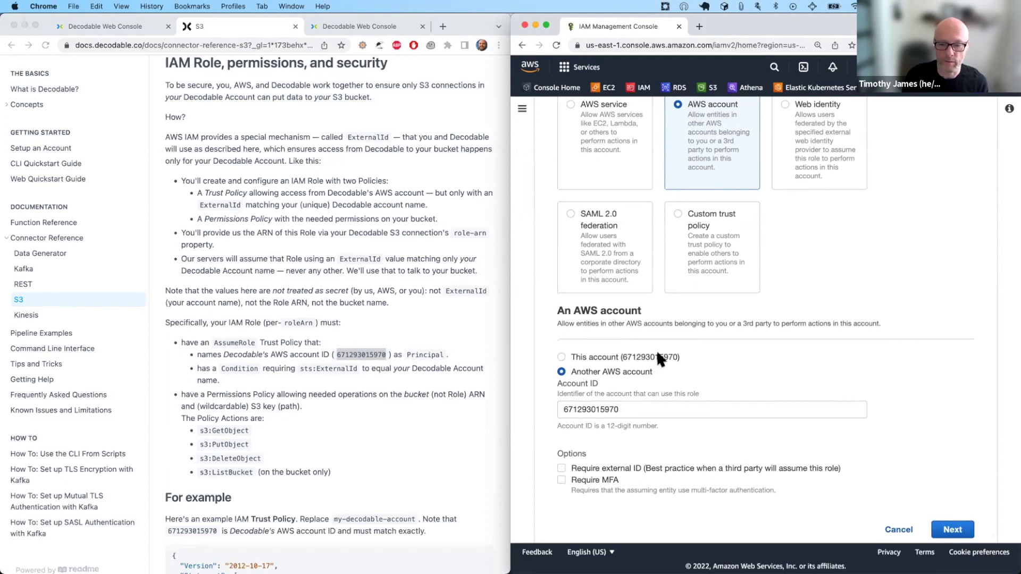
double_click(583, 410)
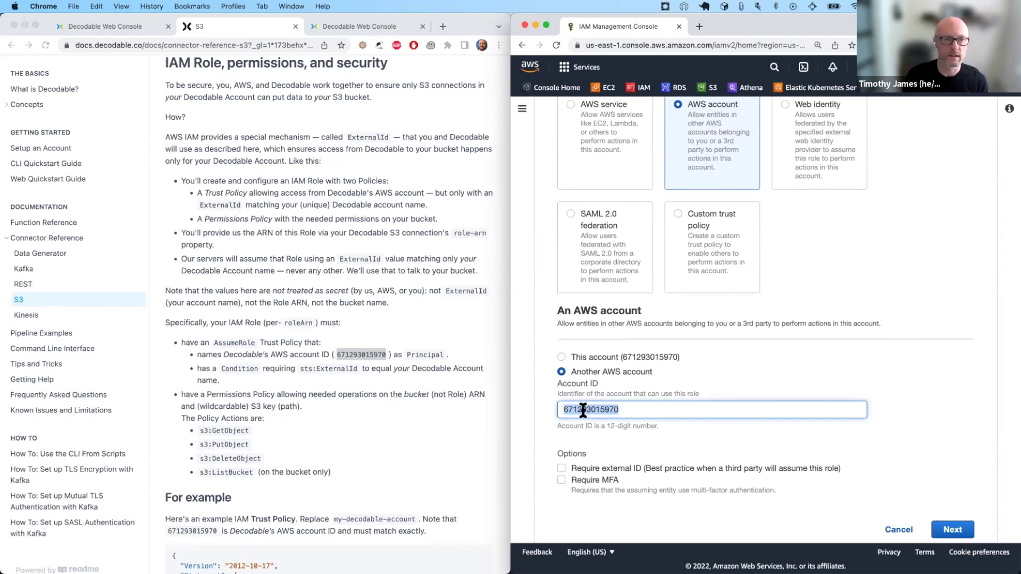
Require an external ID for the trusted account to assume the new role.
left_click(131, 29)
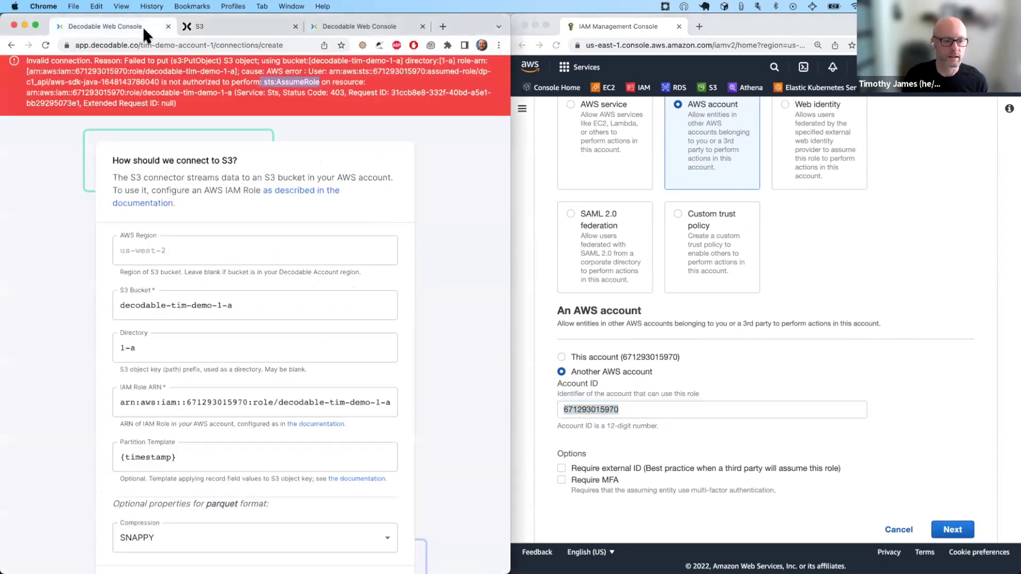
scroll(600, 449, "down", 1)
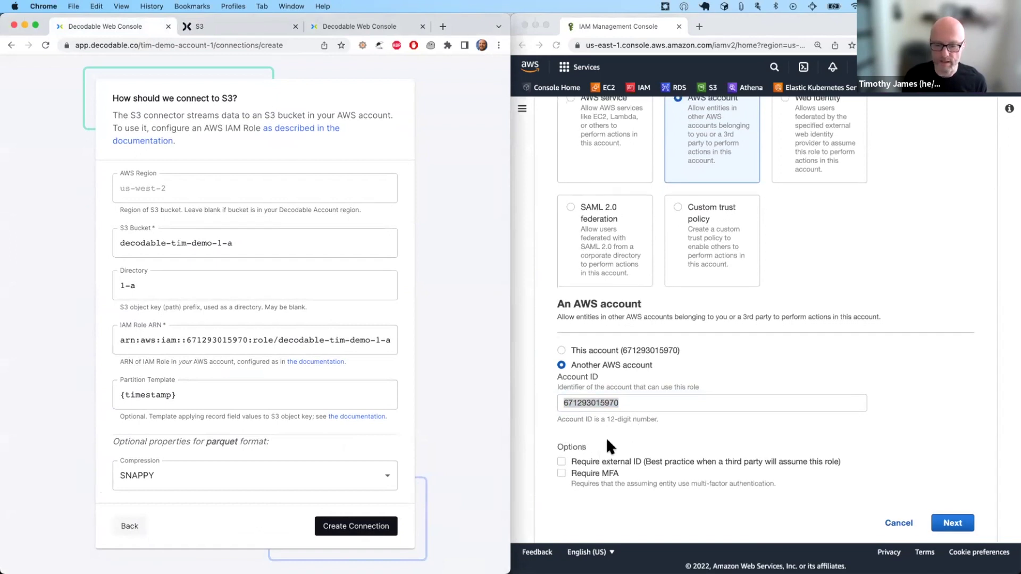
left_click(561, 461)
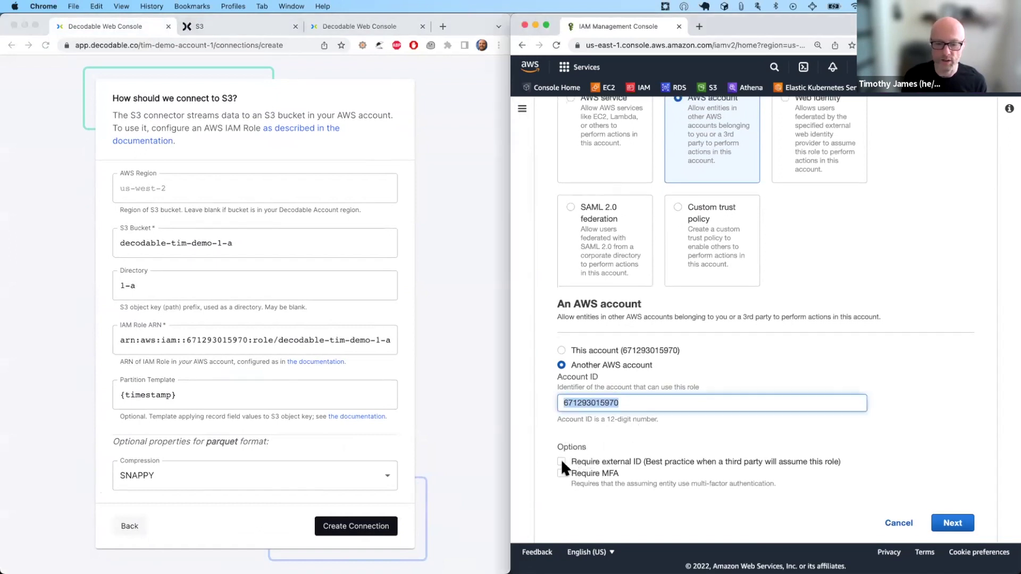
left_click(561, 461)
scroll(682, 410, "down", 2)
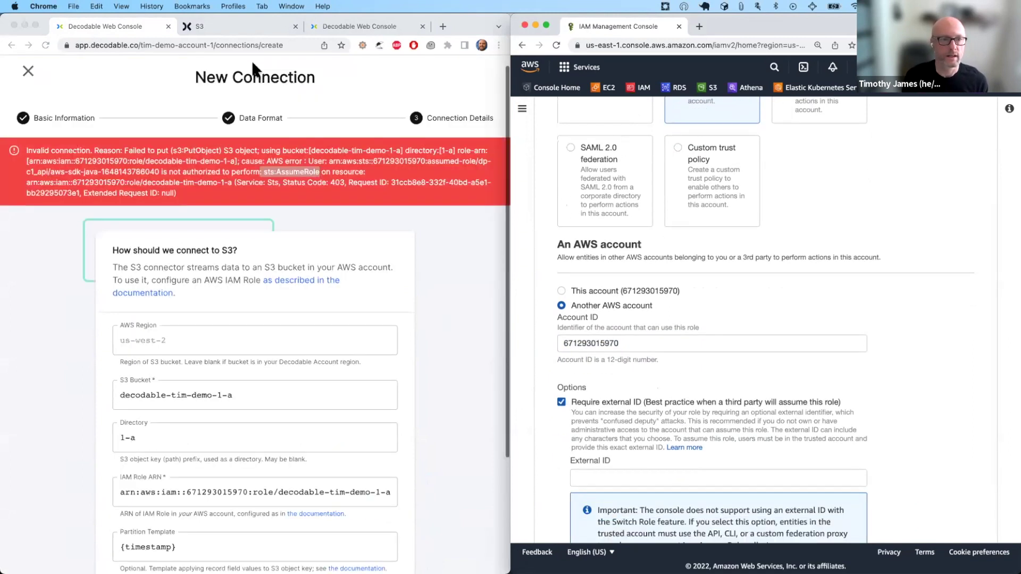
left_click(337, 16)
left_click(339, 27)
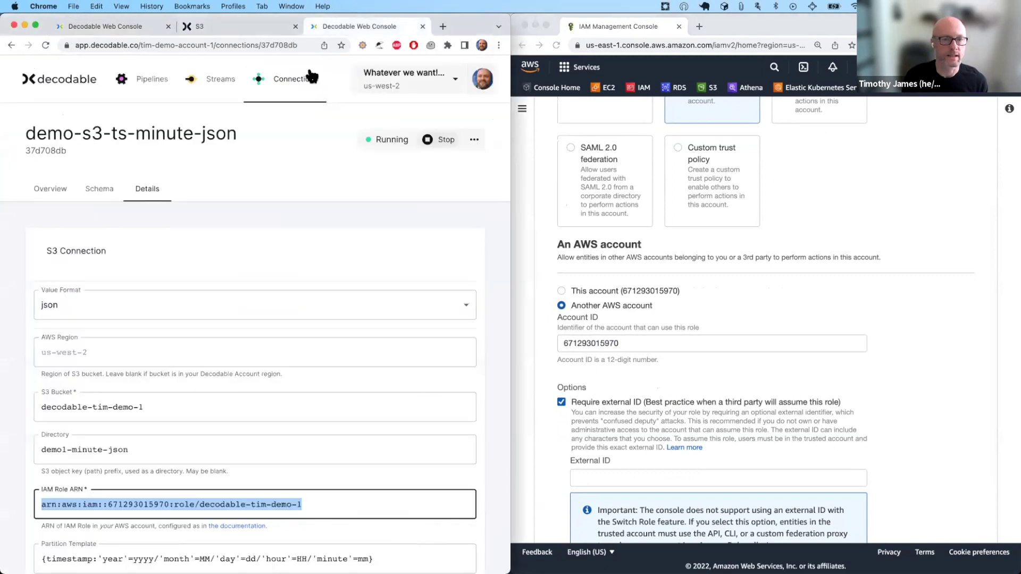
left_click(410, 82)
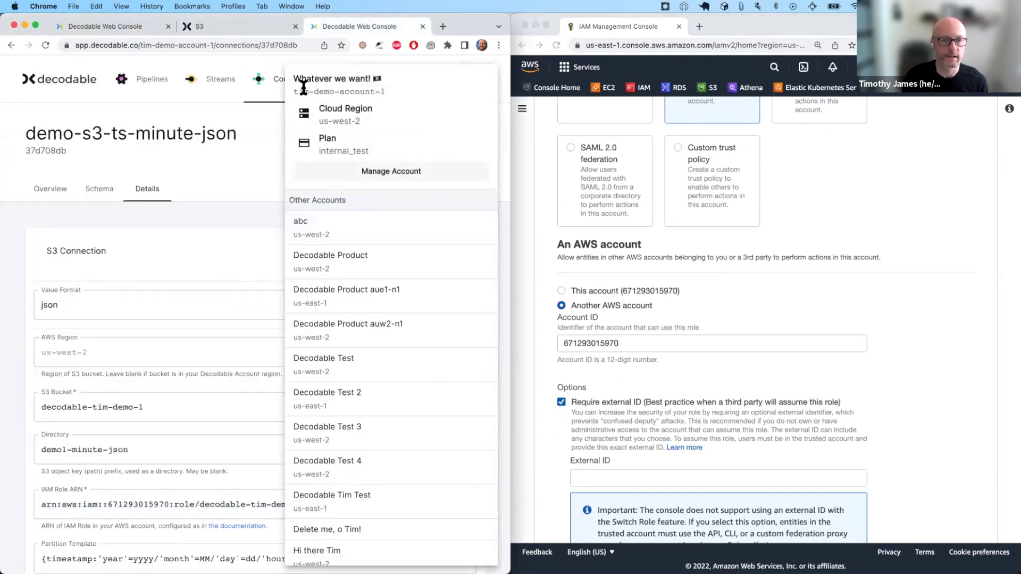
left_click_drag(304, 88, 386, 92)
key("super+c")
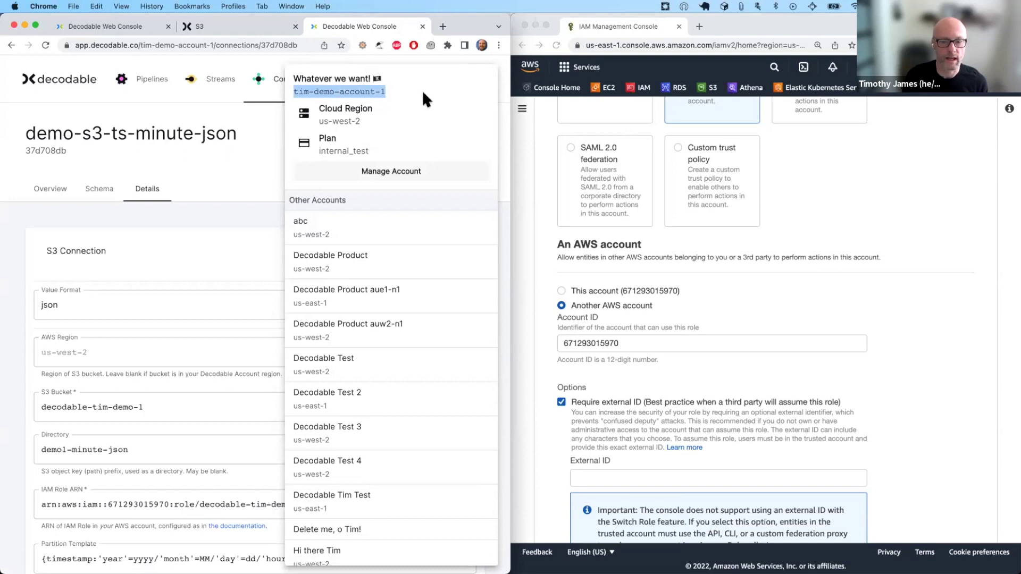
left_click(605, 471)
left_click(621, 473)
key("super+v")
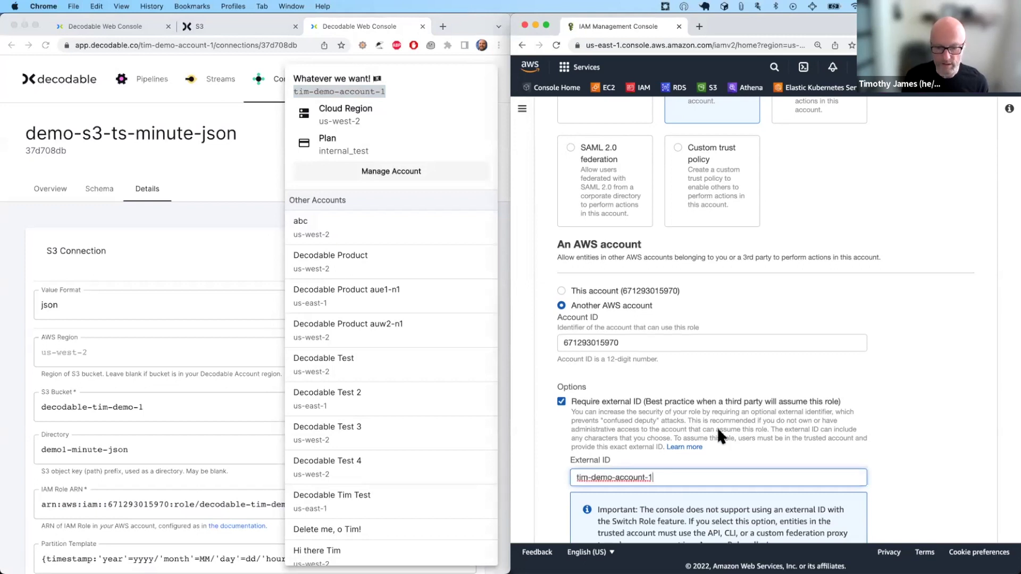
scroll(717, 426, "down", 3)
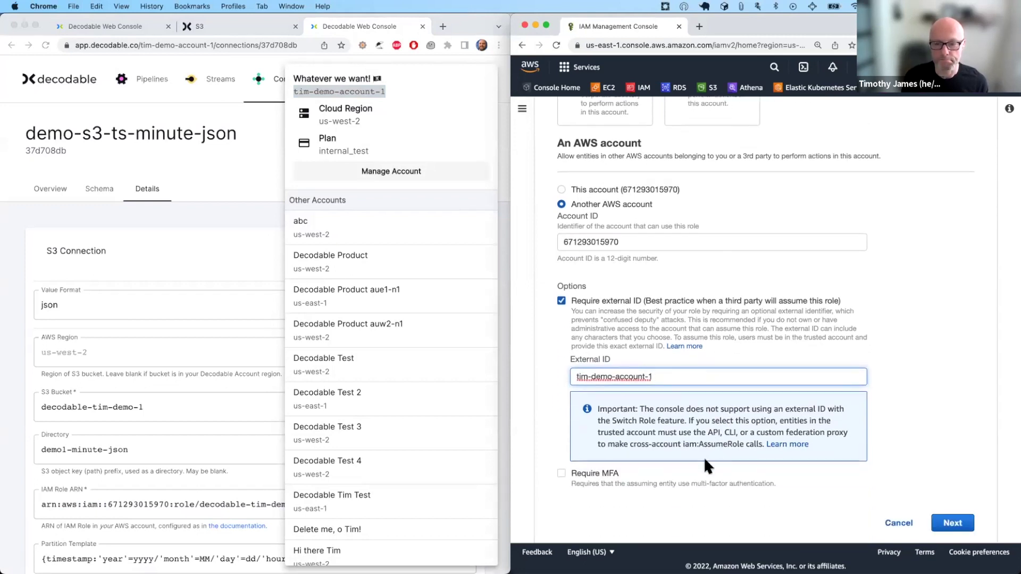
Switch the external ID requirement off and back on, and continue to adding the role's permissions.
left_click(653, 297)
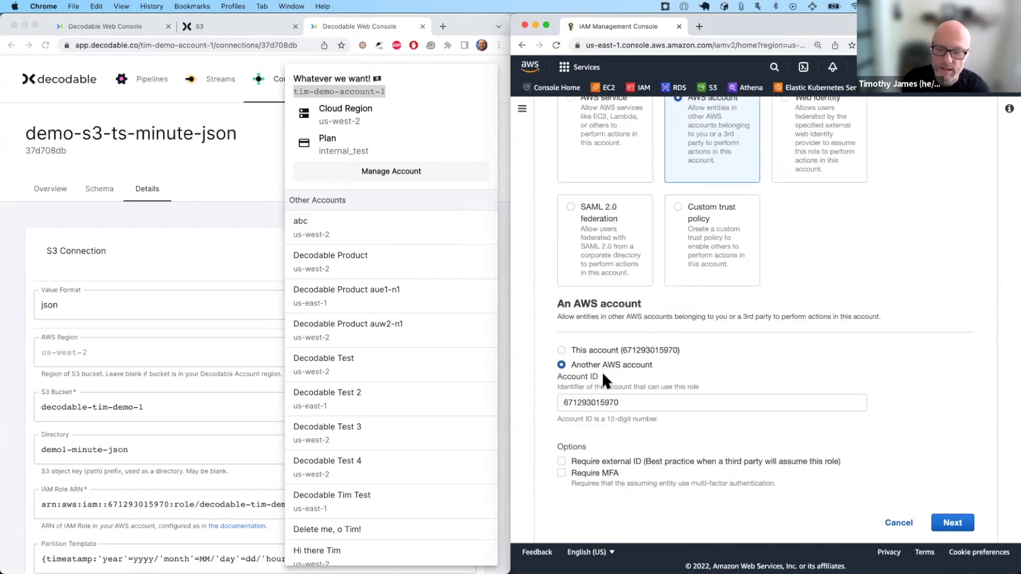
left_click(596, 462)
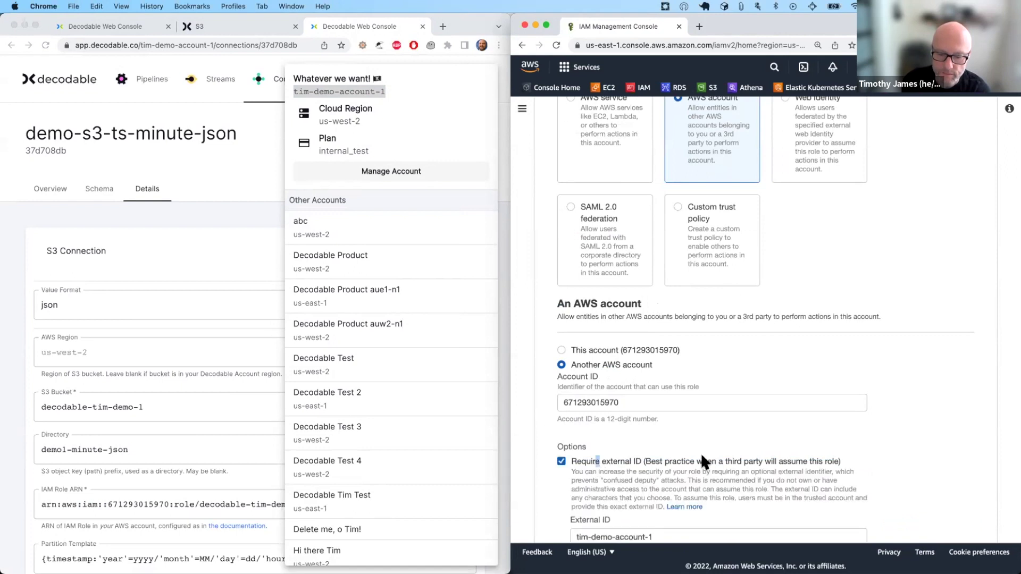
scroll(702, 456, "down", 2)
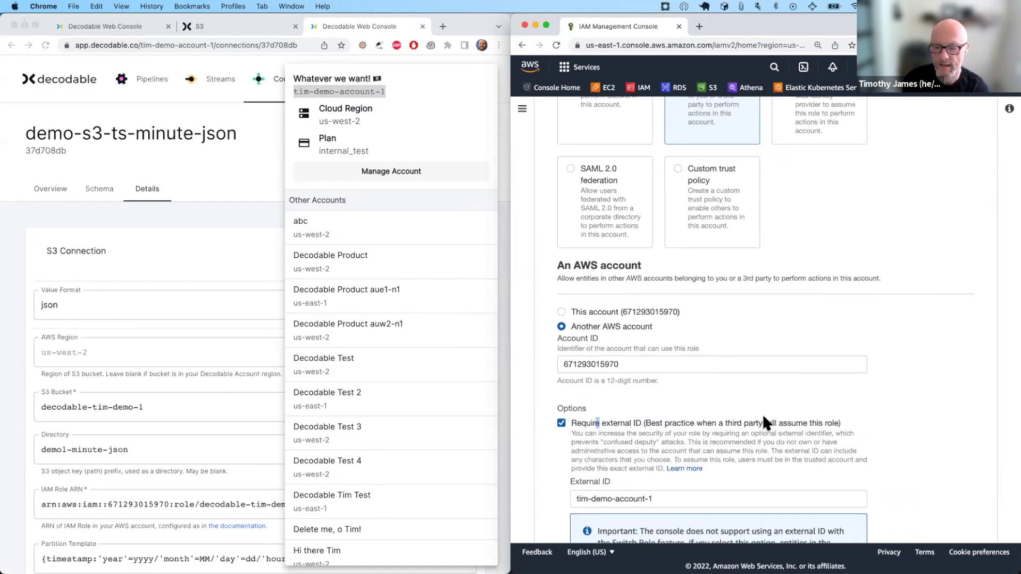
scroll(851, 428, "down", 2)
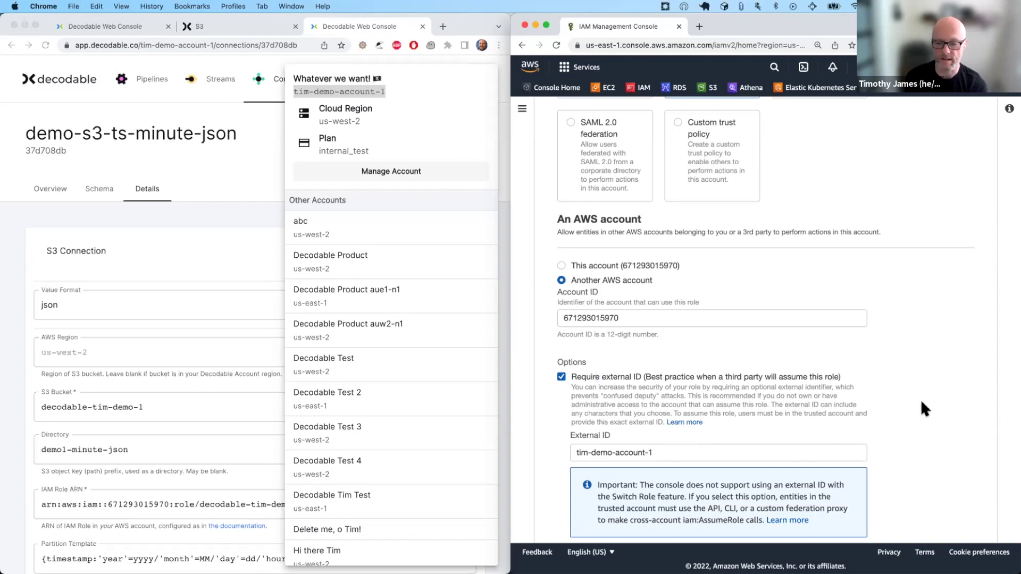
scroll(922, 403, "down", 2)
scroll(922, 403, "down", 1)
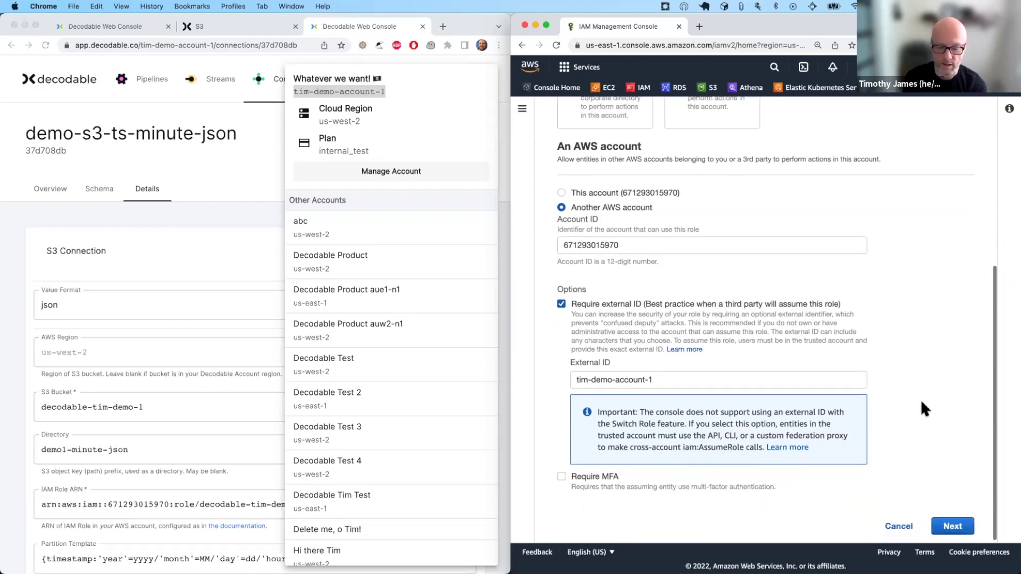
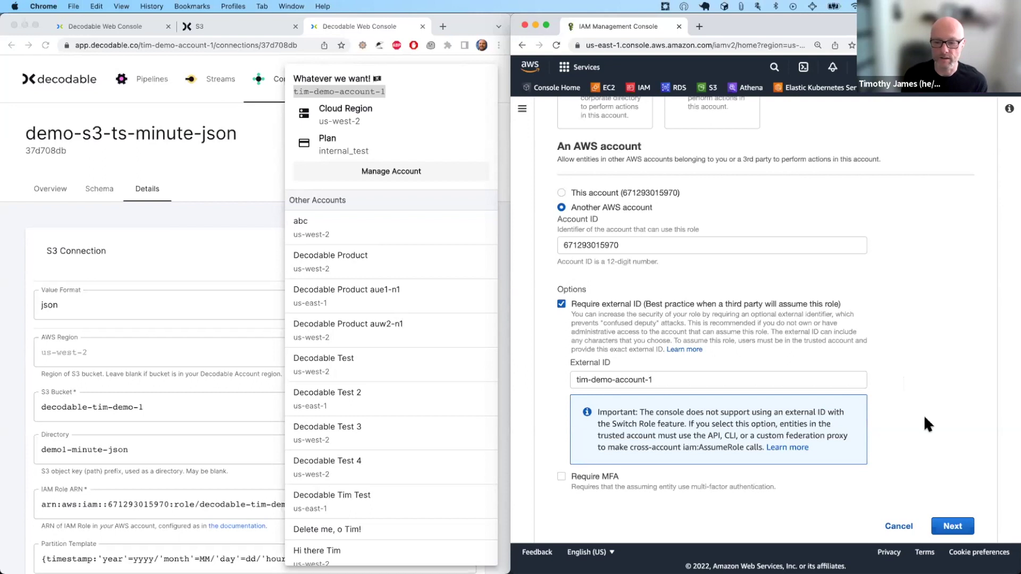
left_click(949, 527)
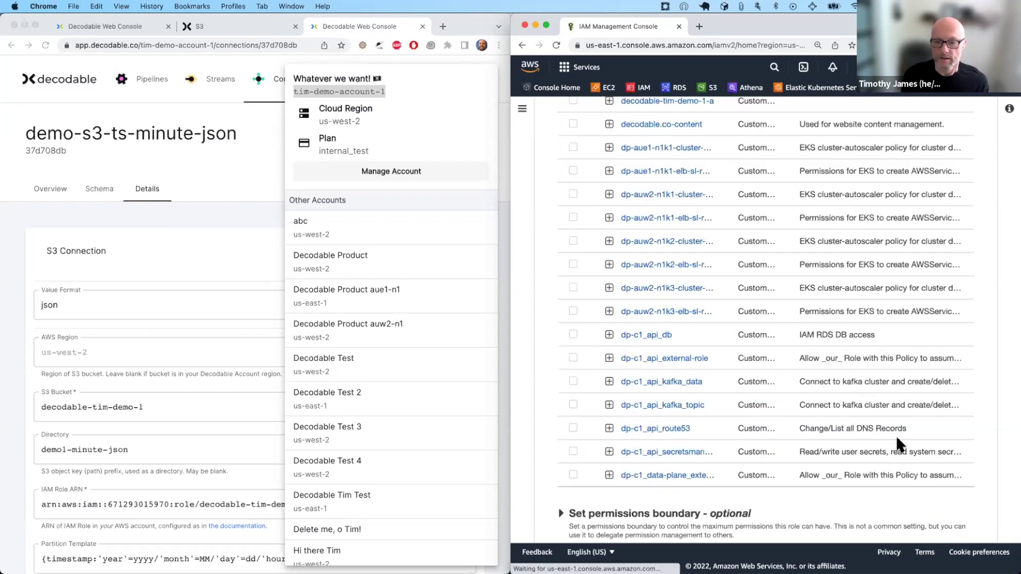
scroll(739, 288, "up", 5)
left_click(663, 245)
type("demo")
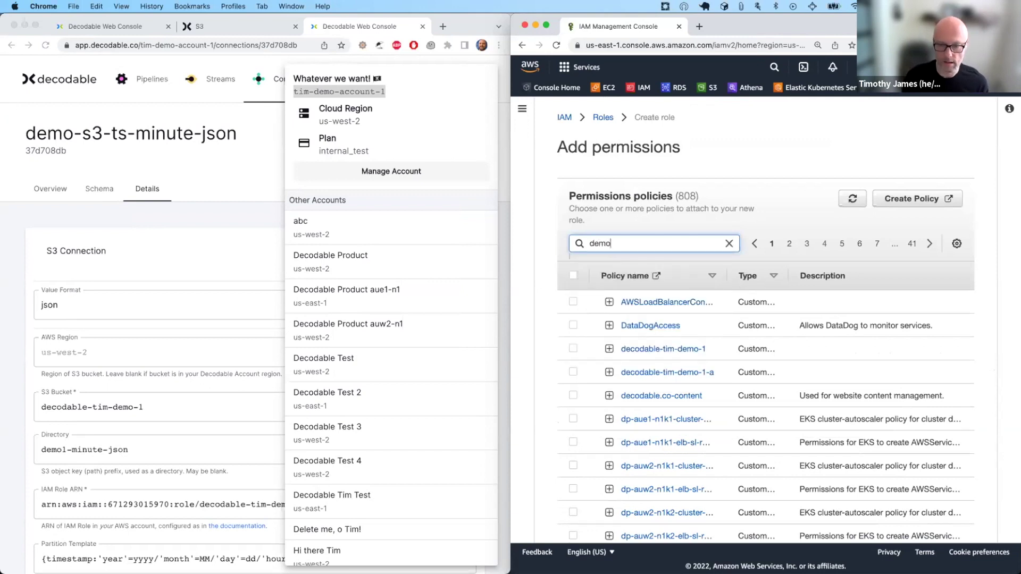
key("BackSpace")
key("BackSpace")
key("BackSpace")
key("BackSpace")
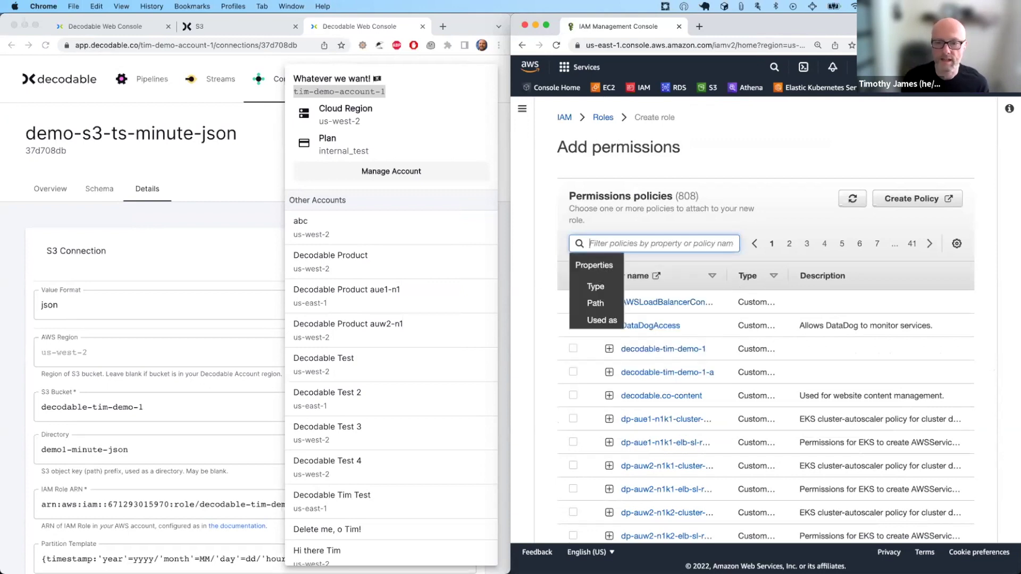
scroll(688, 195, "down", 10)
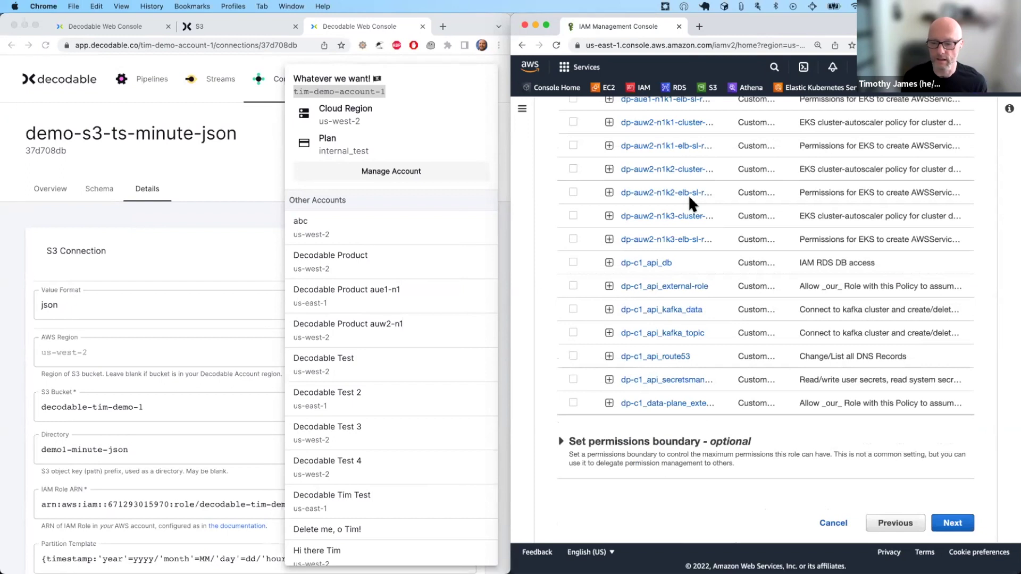
scroll(799, 257, "up", 10)
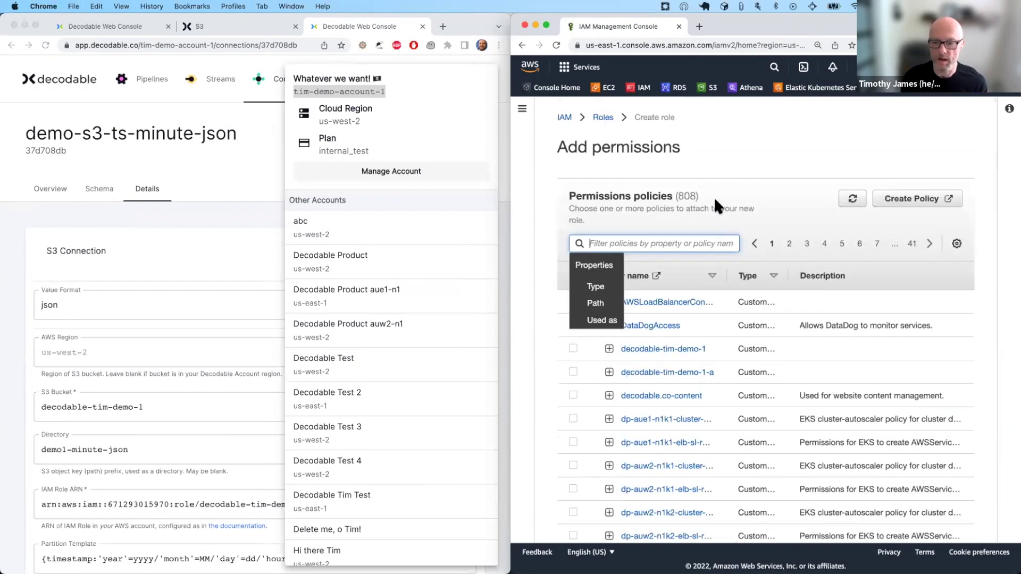
left_click(693, 221)
Continue to the role's naming and review stage without attaching any permissions policy.
scroll(762, 372, "down", 4)
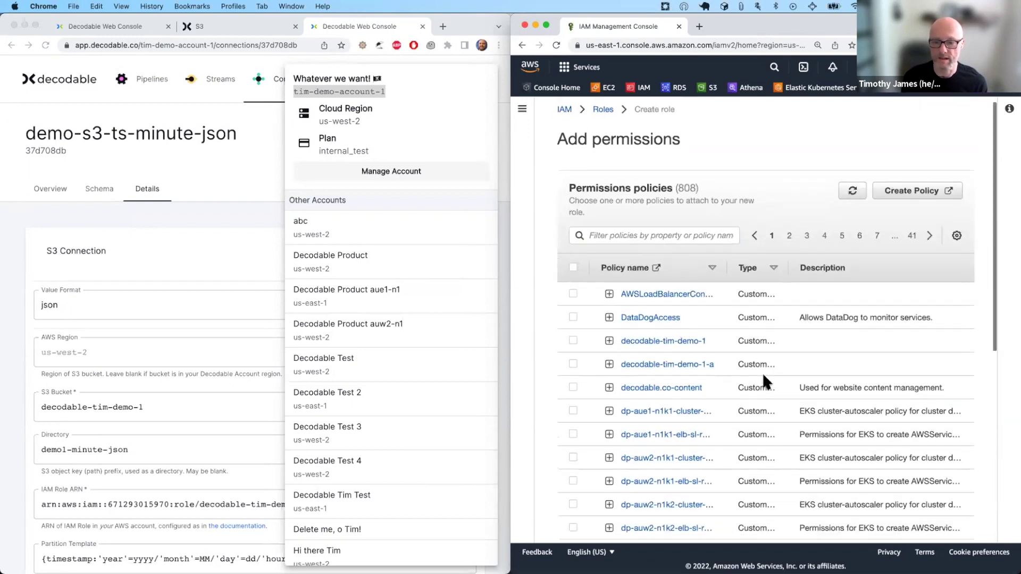
scroll(782, 389, "down", 5)
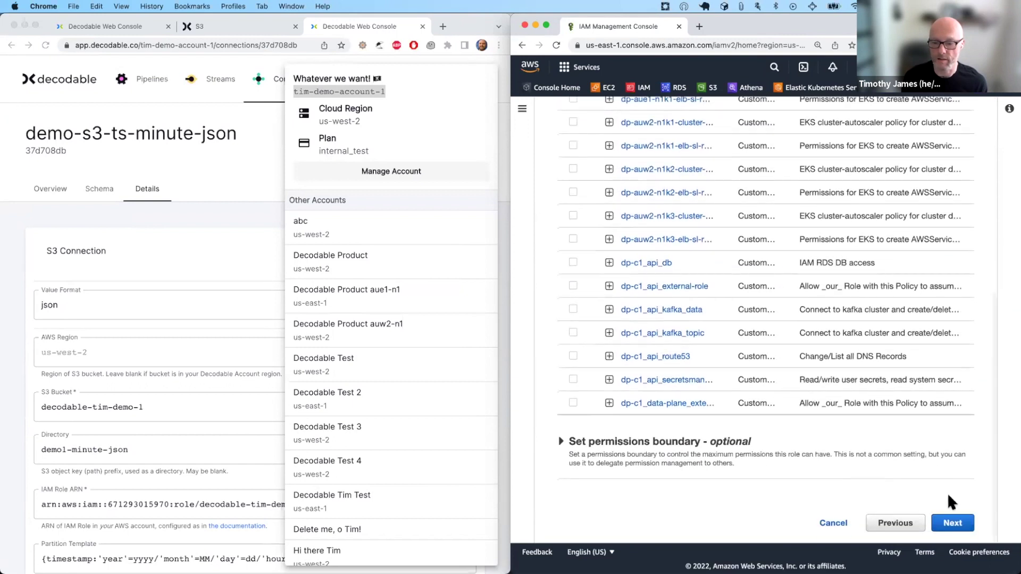
left_click(952, 523)
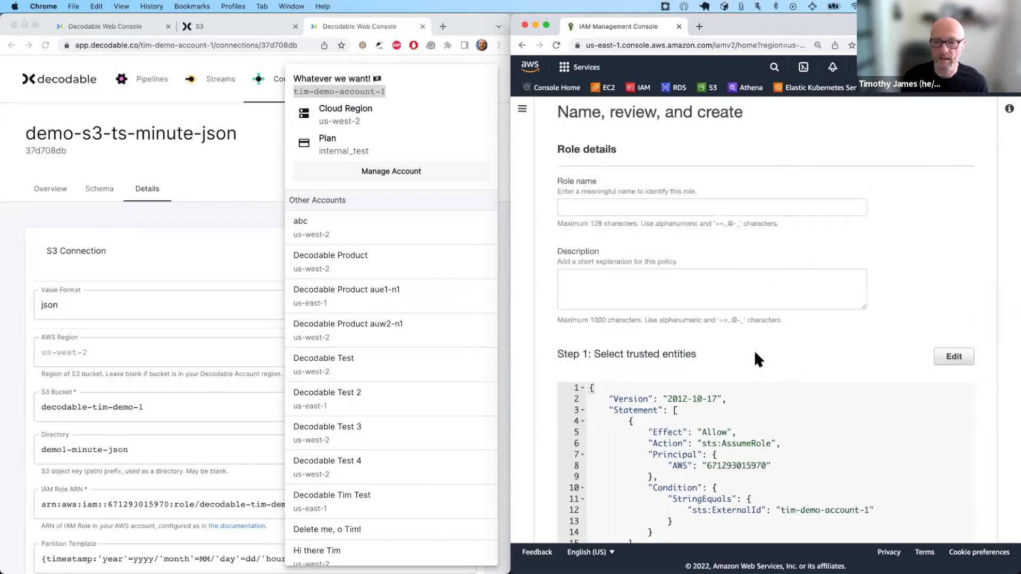
Name the new role tim-demo-account-1-a and review its trusted entities policy.
left_click(577, 207)
type("tim-demo-account-1")
type("-a")
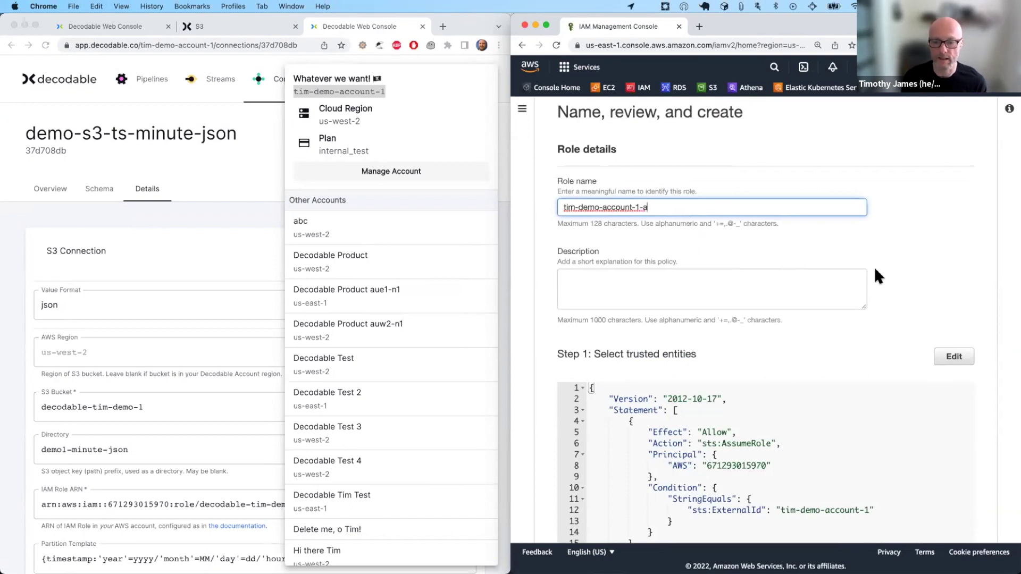
scroll(875, 305, "down", 2)
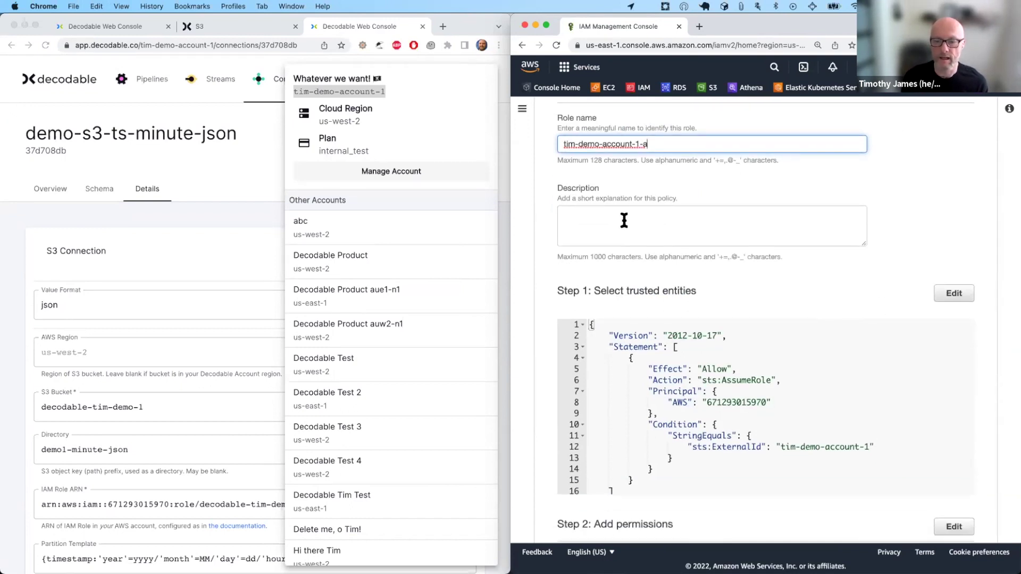
scroll(736, 319, "down", 1)
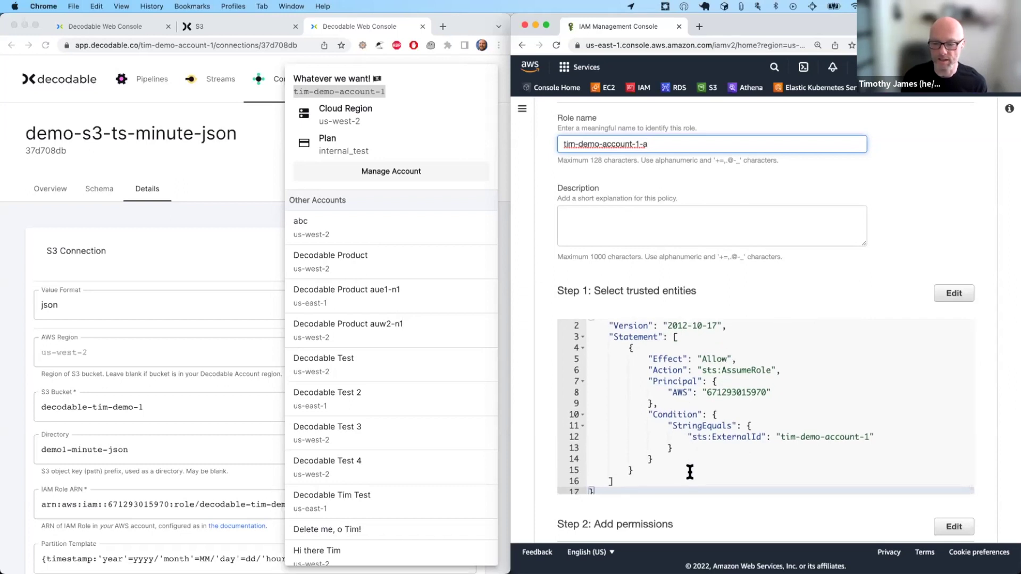
Check the external ID condition in the trust policy and create the role tim-demo-account-1-a without permissions or tags.
left_click(742, 392)
double_click(740, 402)
left_click_drag(782, 447, 869, 445)
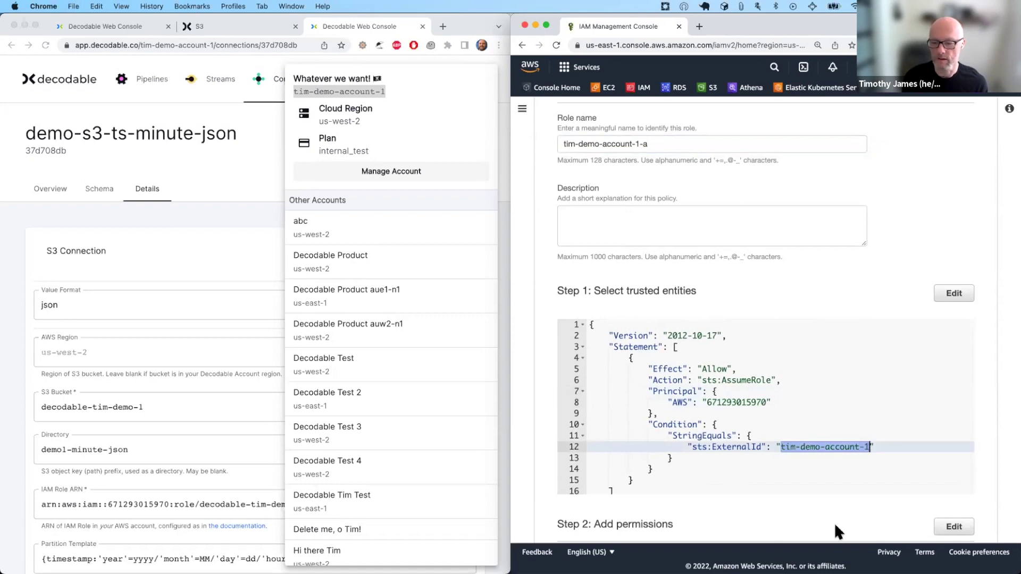
scroll(834, 522, "down", 3)
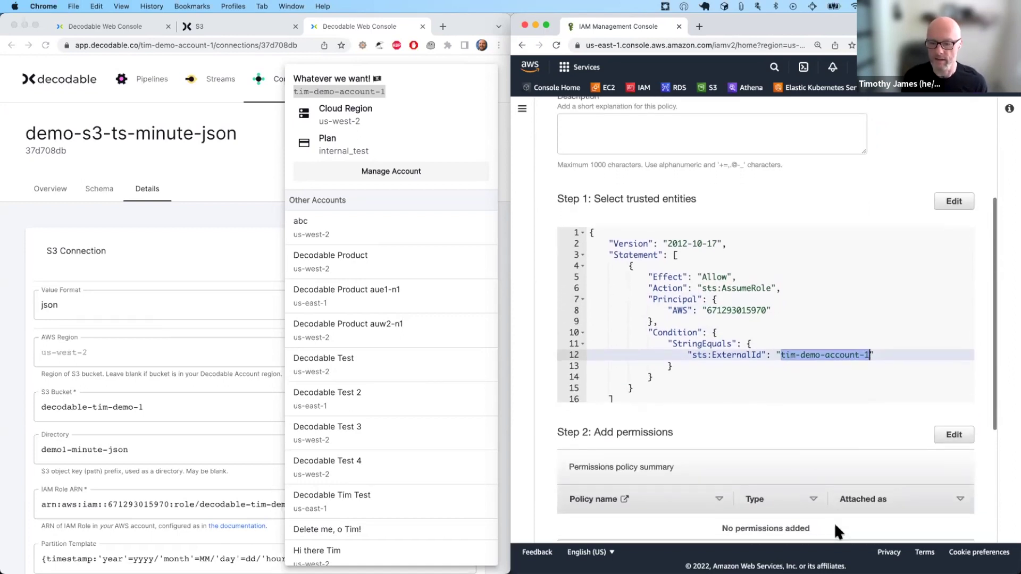
scroll(806, 460, "down", 2)
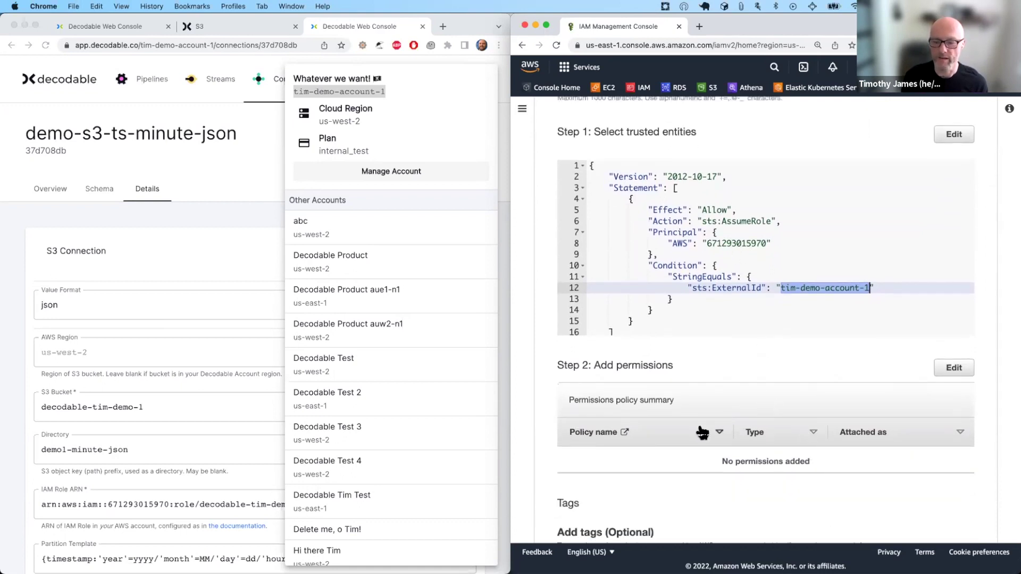
scroll(739, 433, "down", 3)
scroll(738, 428, "down", 2)
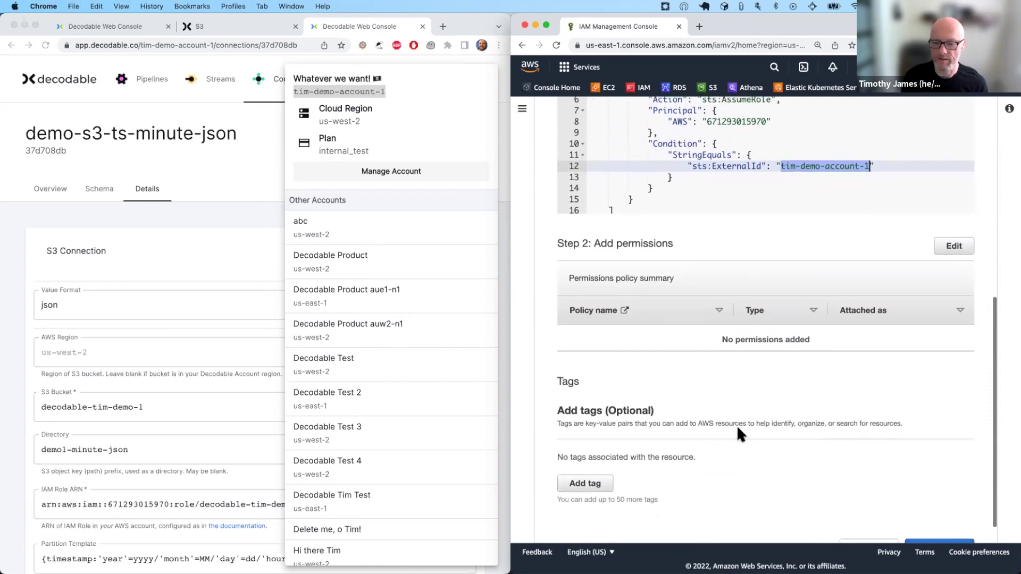
left_click(930, 524)
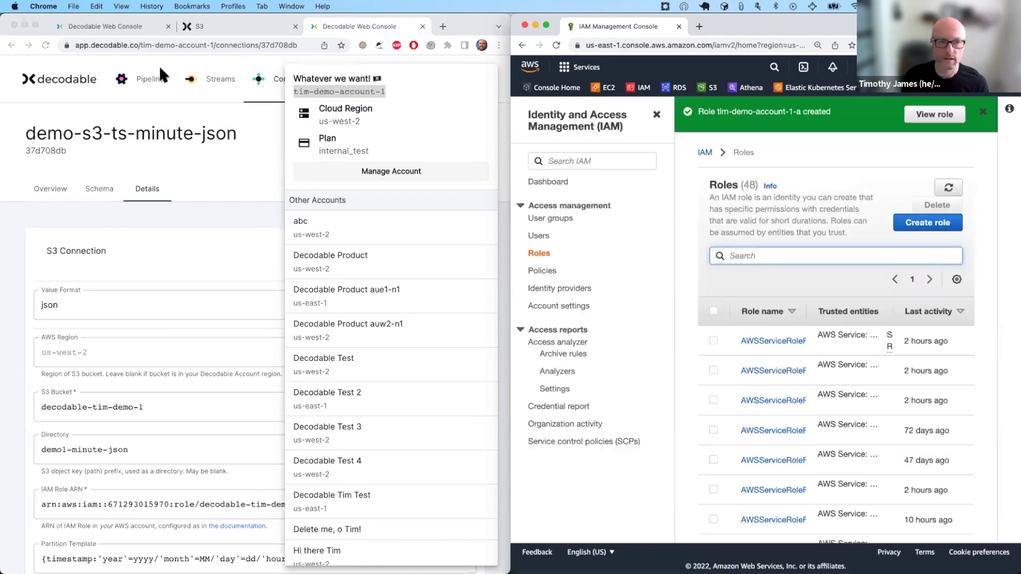
Filter the IAM roles by "demo" and open the existing role decodable-tim-demo-1.
left_click(119, 23)
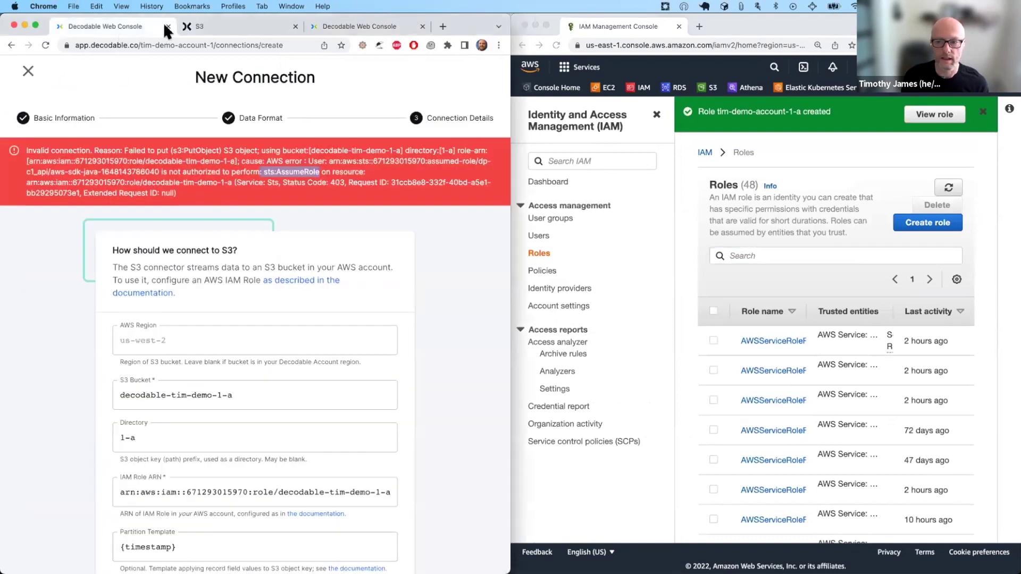
left_click(811, 257)
type("demo")
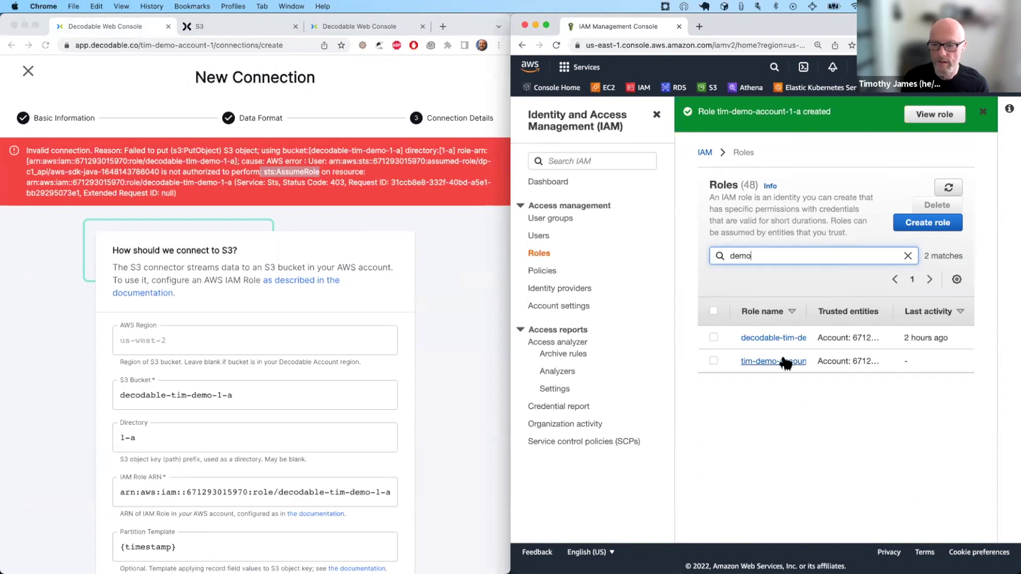
left_click(787, 338)
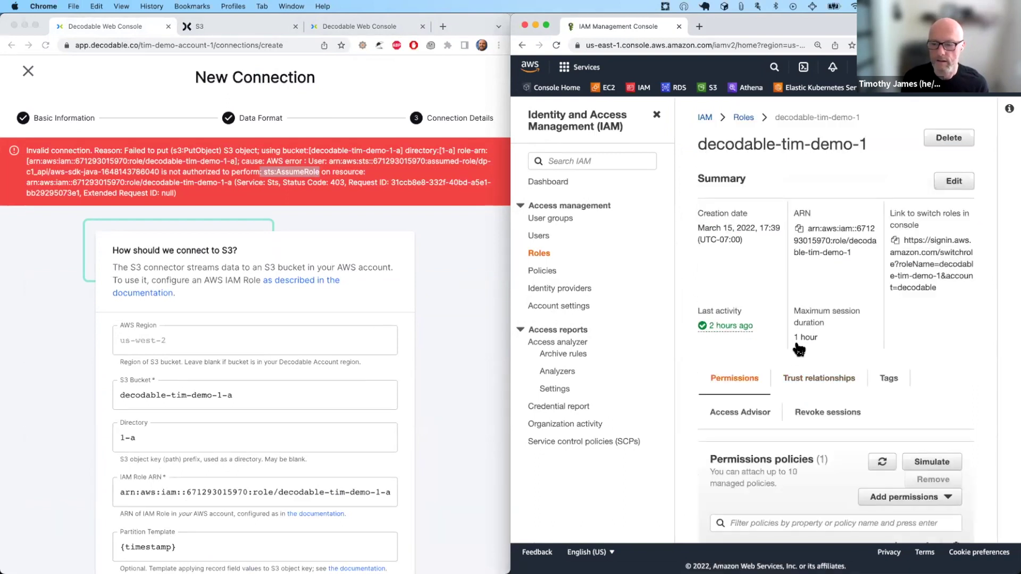
scroll(798, 349, "down", 3)
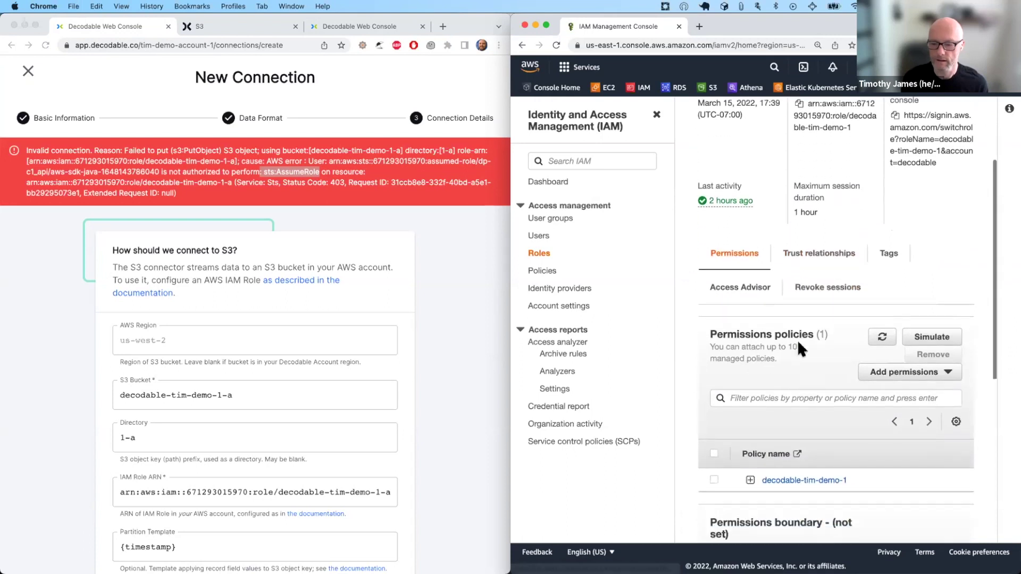
scroll(798, 346, "up", 3)
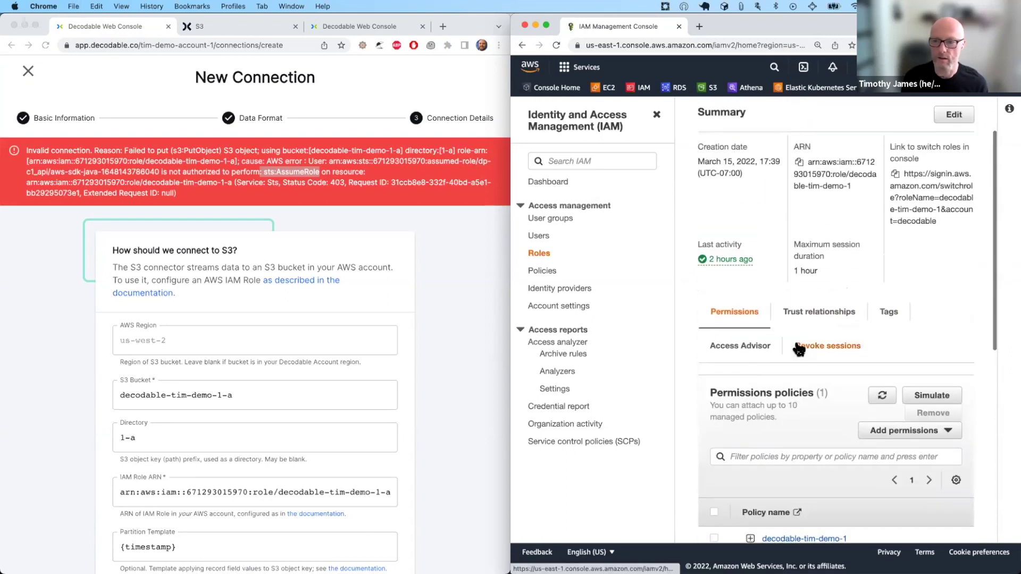
Copy the ARN of the role decodable-tim-demo-1 and replace the IAM Role ARN of the Decodable S3 connection with it.
left_click_drag(828, 171, 804, 165)
left_click(798, 165)
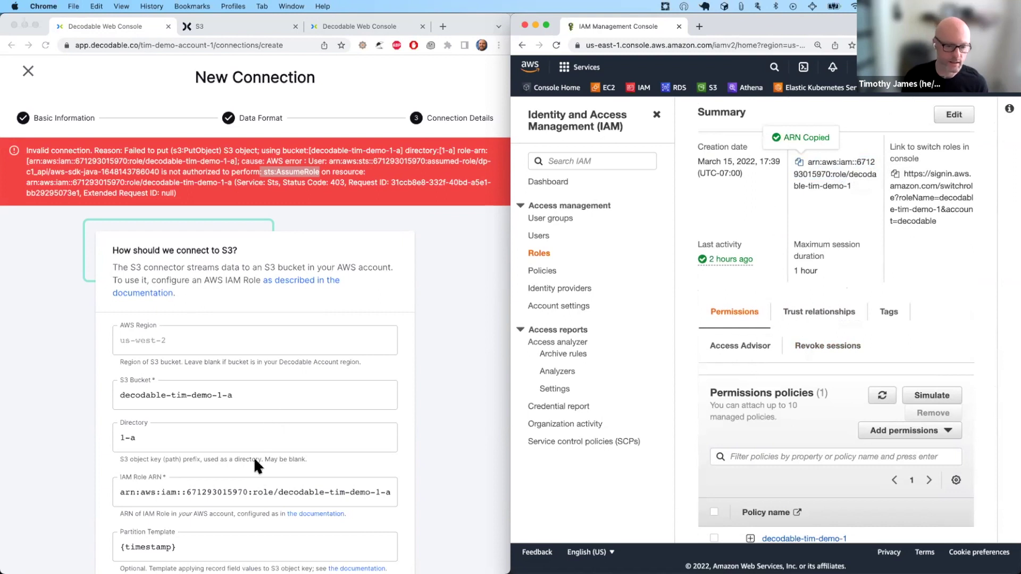
left_click(261, 484)
triple_click(284, 489)
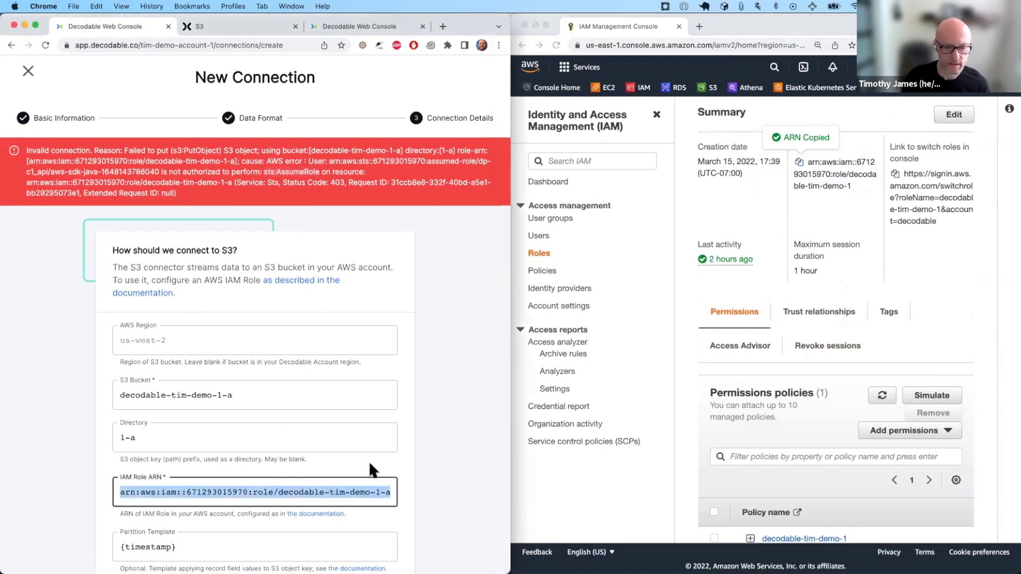
key("super+v")
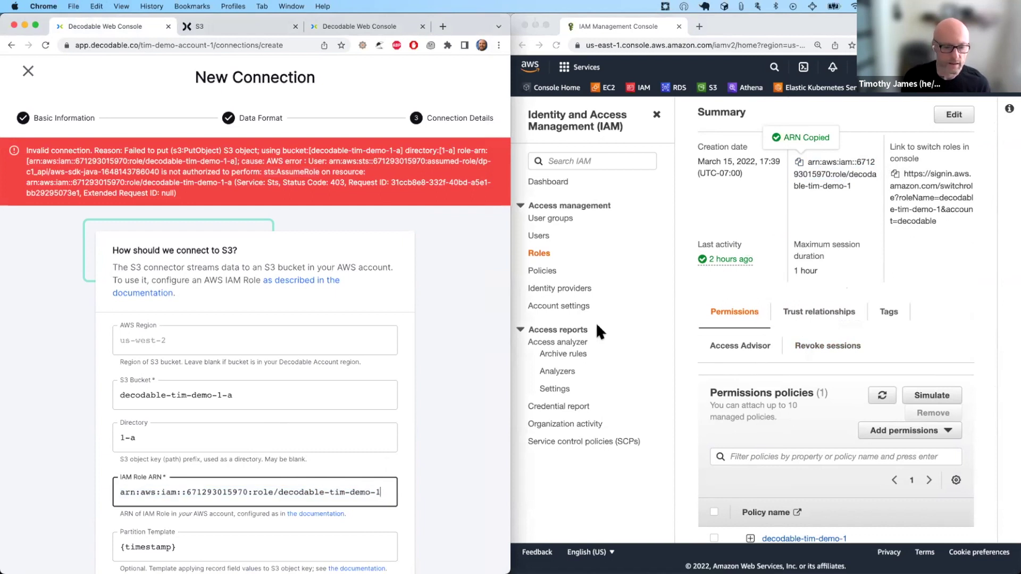
Try to create the S3 connection with the new role ARN, and highlight the cause in the resulting error message.
scroll(328, 420, "down", 3)
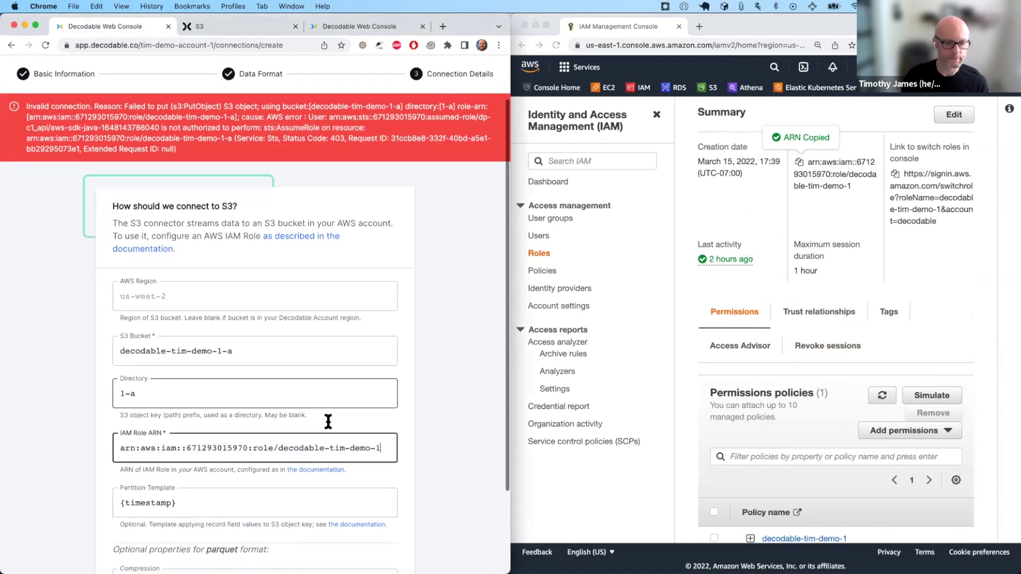
scroll(328, 421, "down", 4)
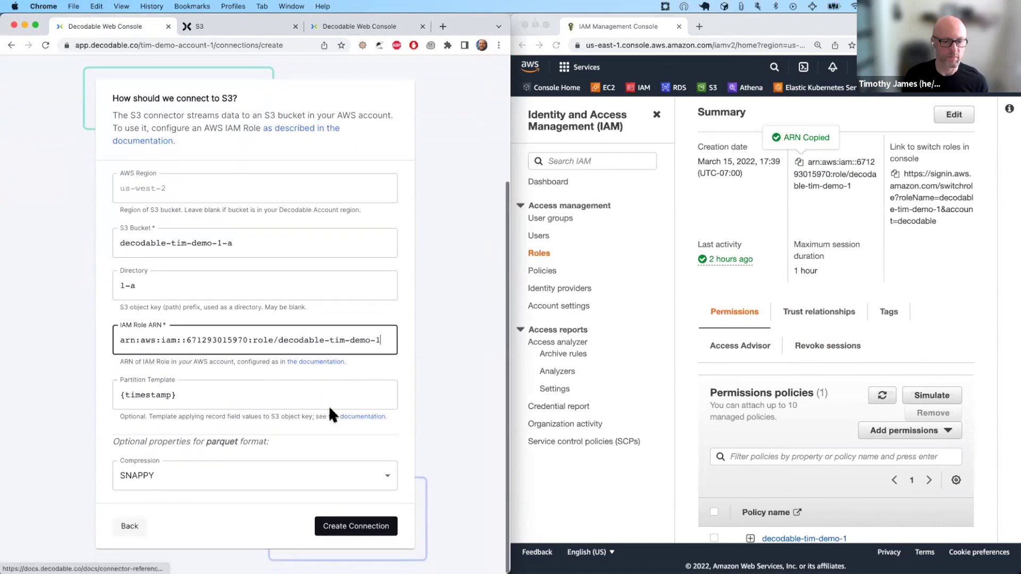
scroll(362, 335, "up", 2)
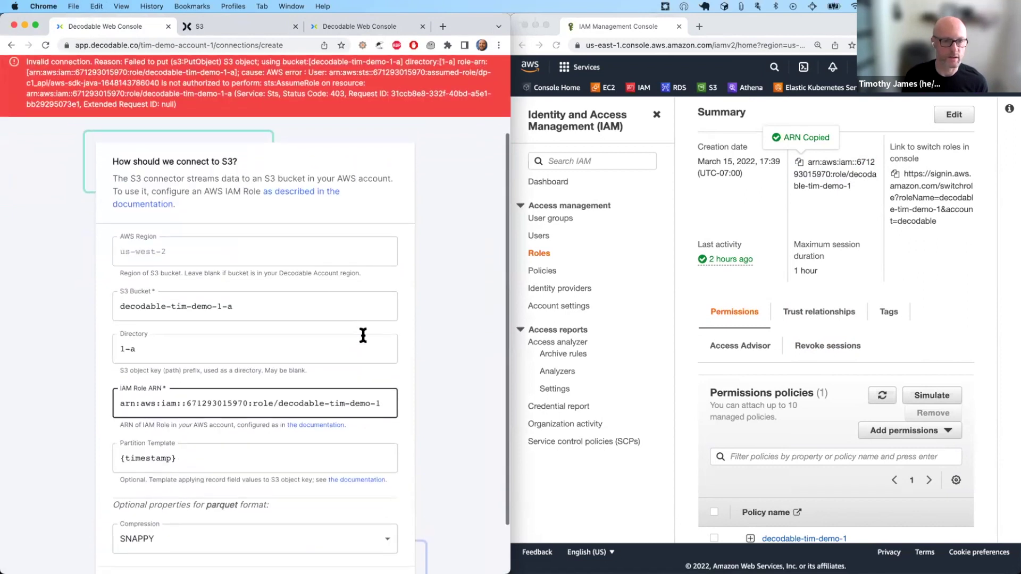
scroll(378, 399, "down", 1)
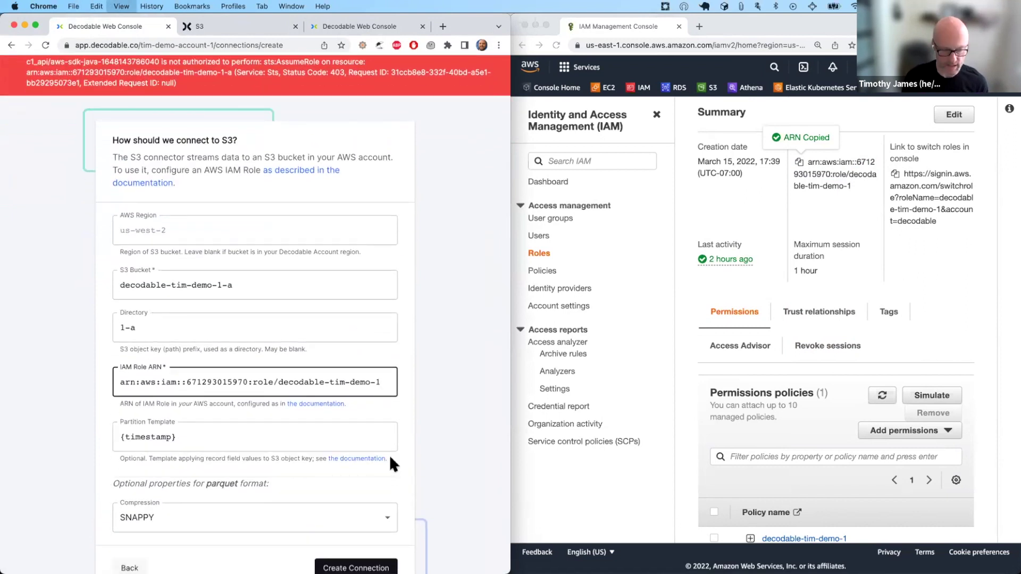
key("super+minus")
left_click(420, 381)
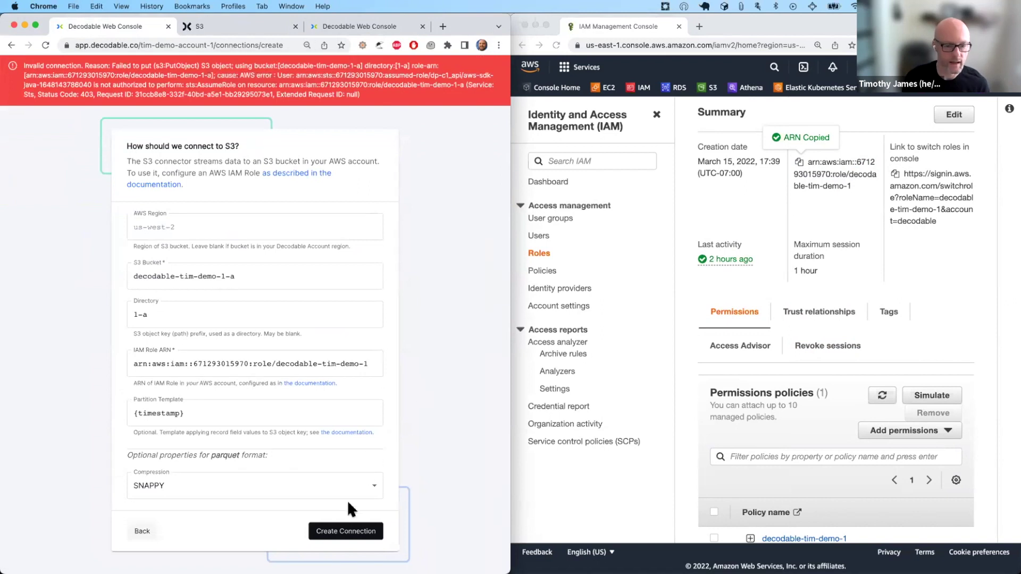
left_click(347, 532)
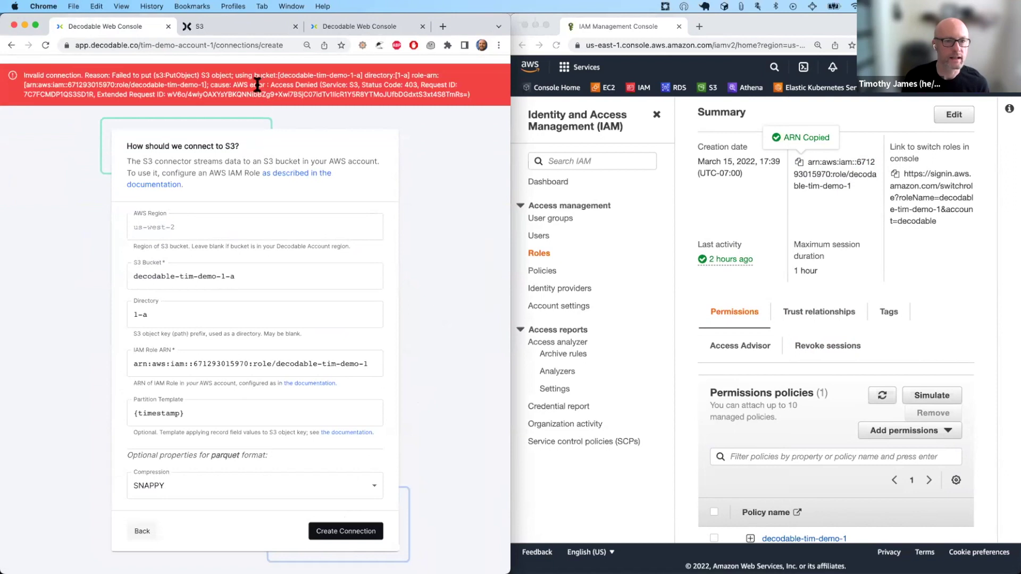
left_click_drag(279, 83, 298, 85)
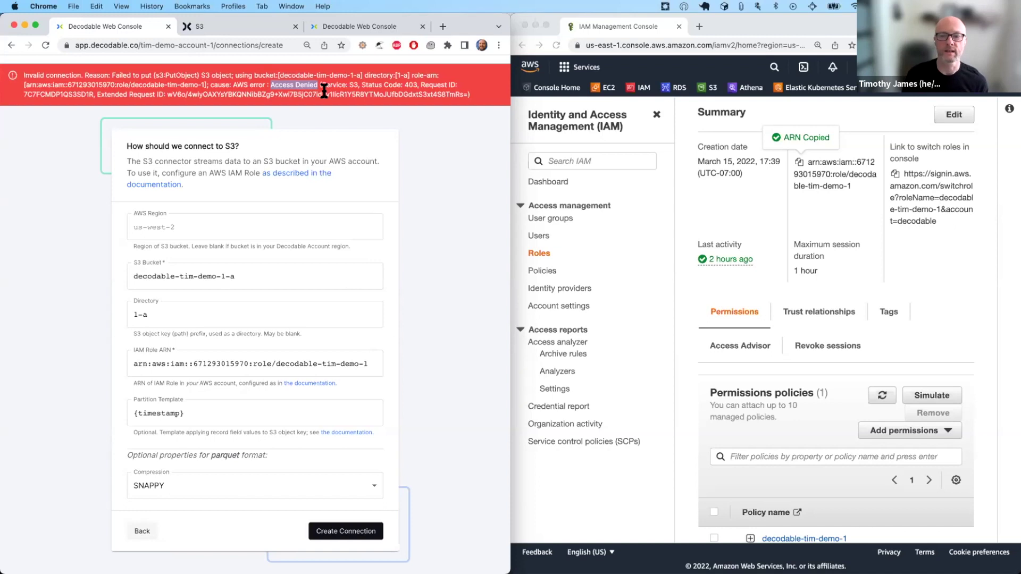
Start creating a new permissions policy from the role's attach-policies page and switch the policy editor to JSON.
scroll(835, 350, "down", 3)
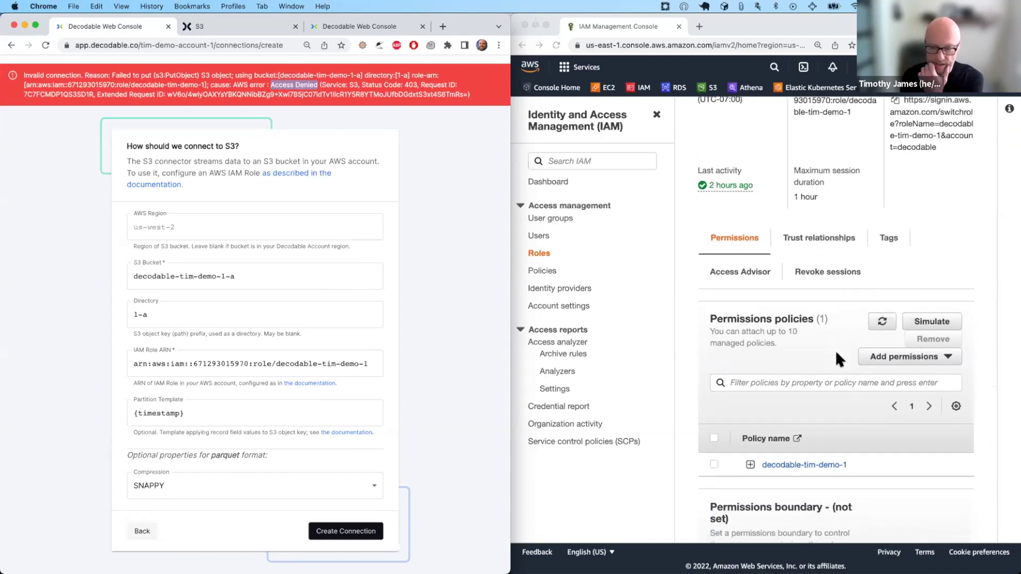
scroll(852, 357, "down", 1)
scroll(851, 355, "down", 4)
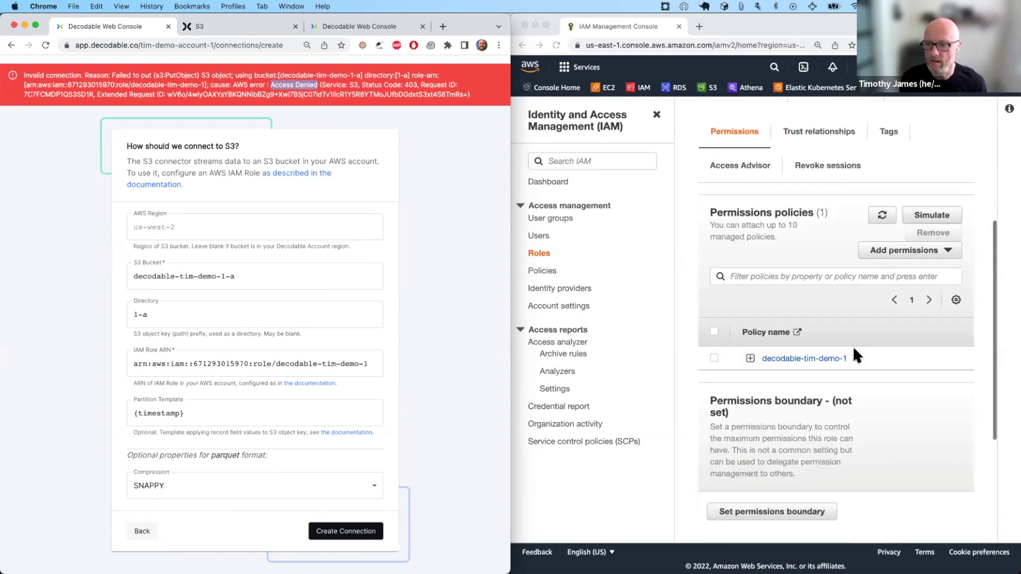
left_click(883, 250)
left_click(913, 255)
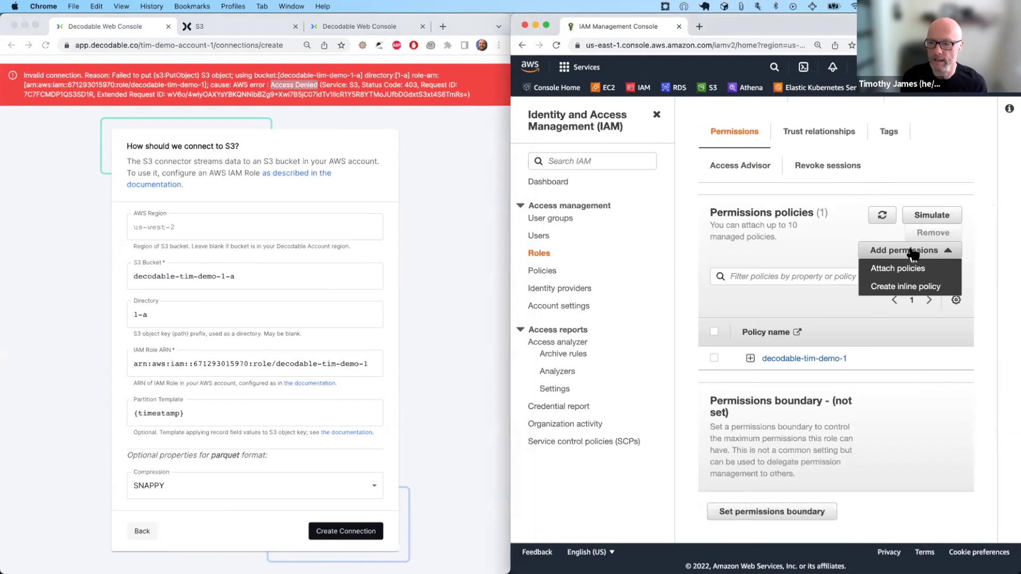
left_click(879, 271)
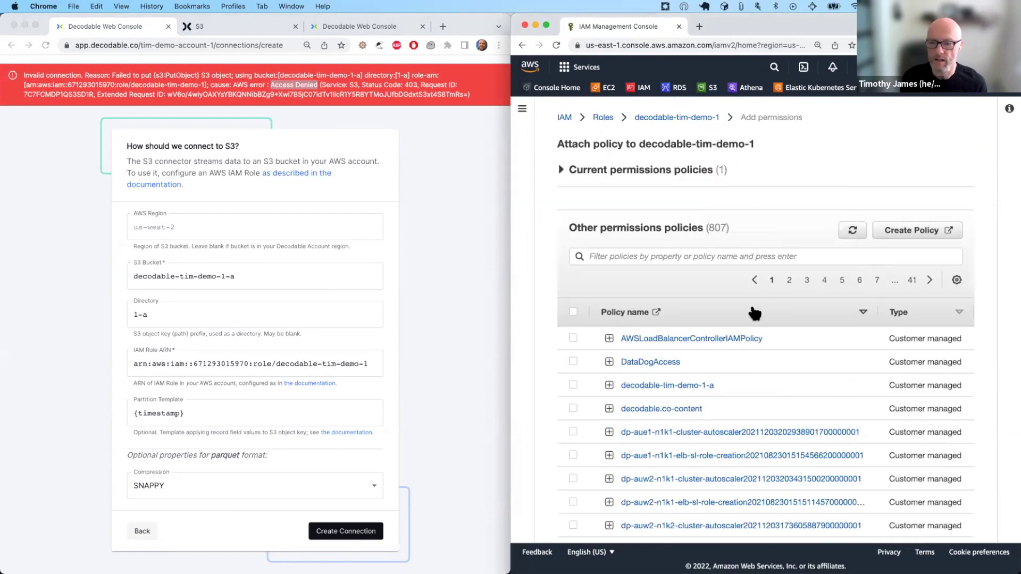
left_click(906, 230)
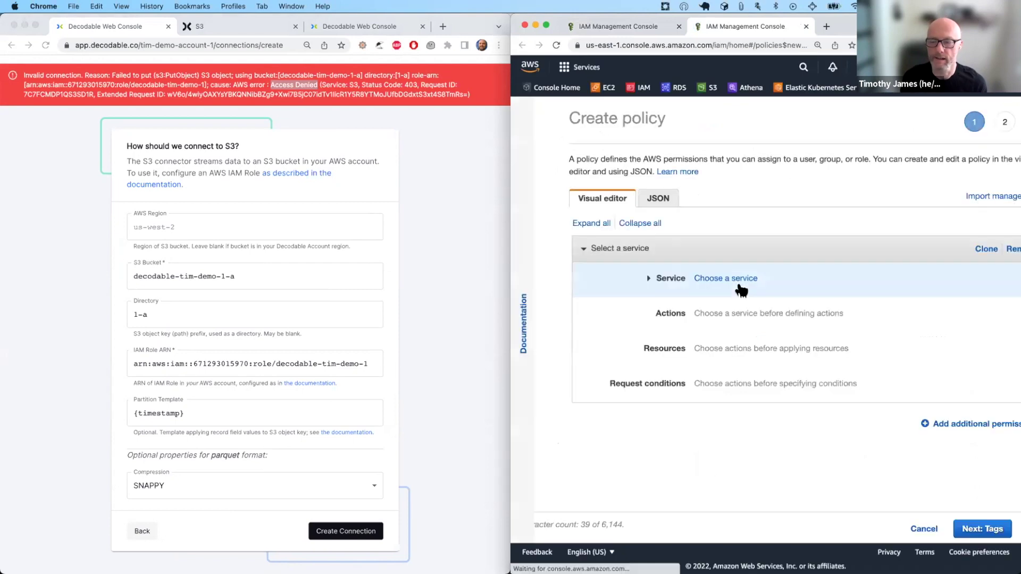
left_click(659, 199)
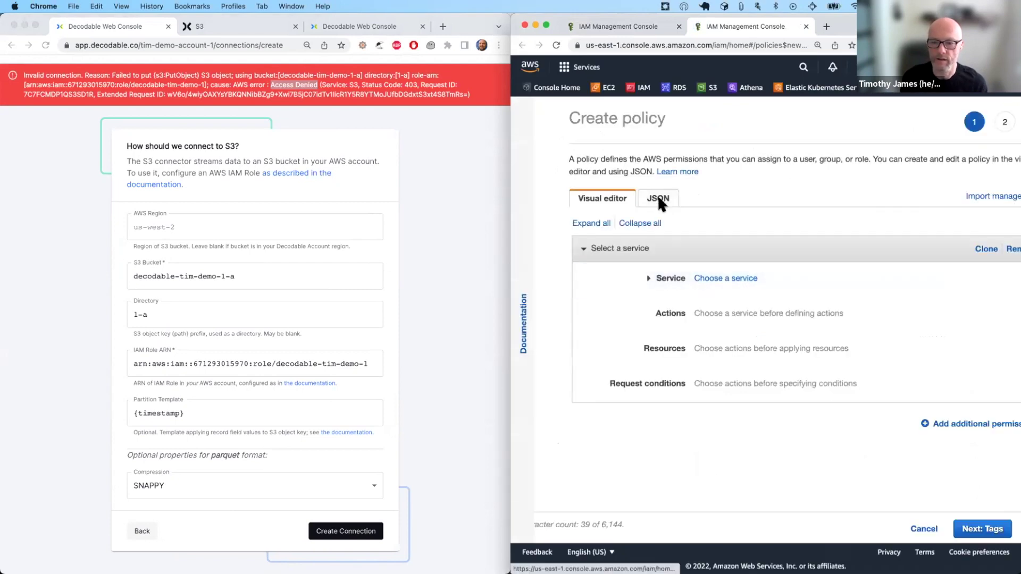
Copy the example IAM Permissions Policy from Decodable's S3 documentation and replace the new policy's entire JSON with it.
left_click(336, 322)
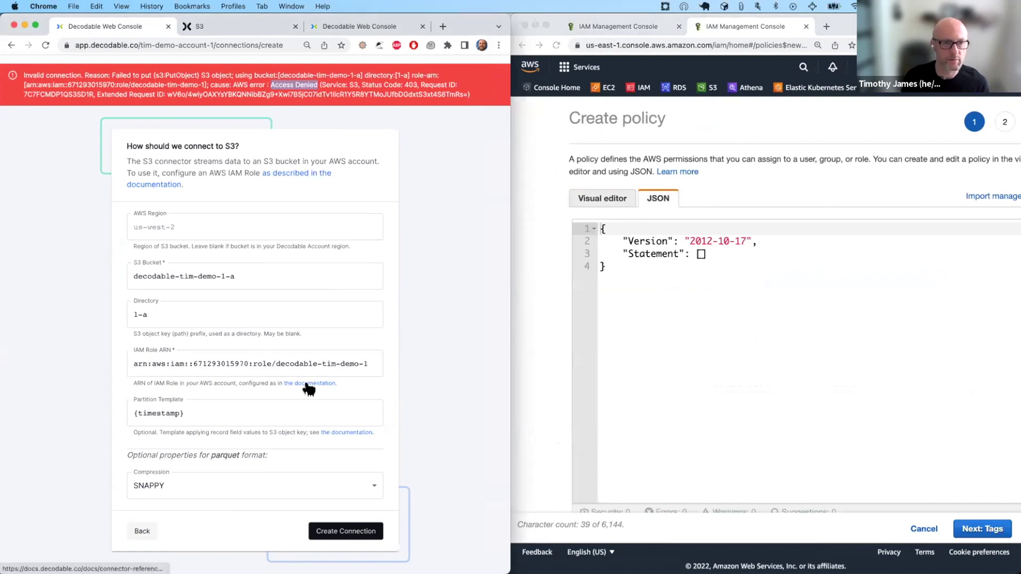
left_click(250, 28)
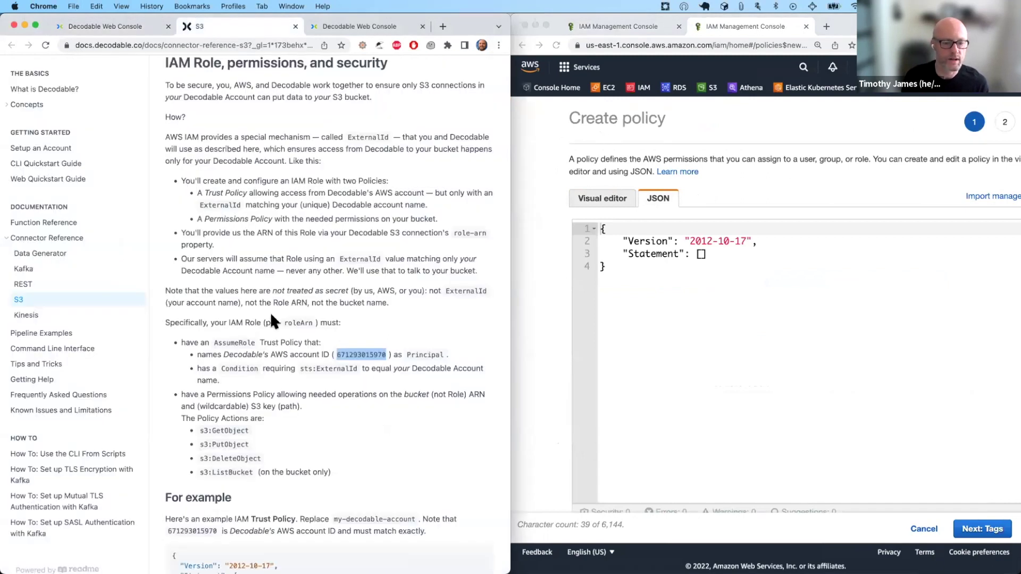
scroll(270, 311, "down", 7)
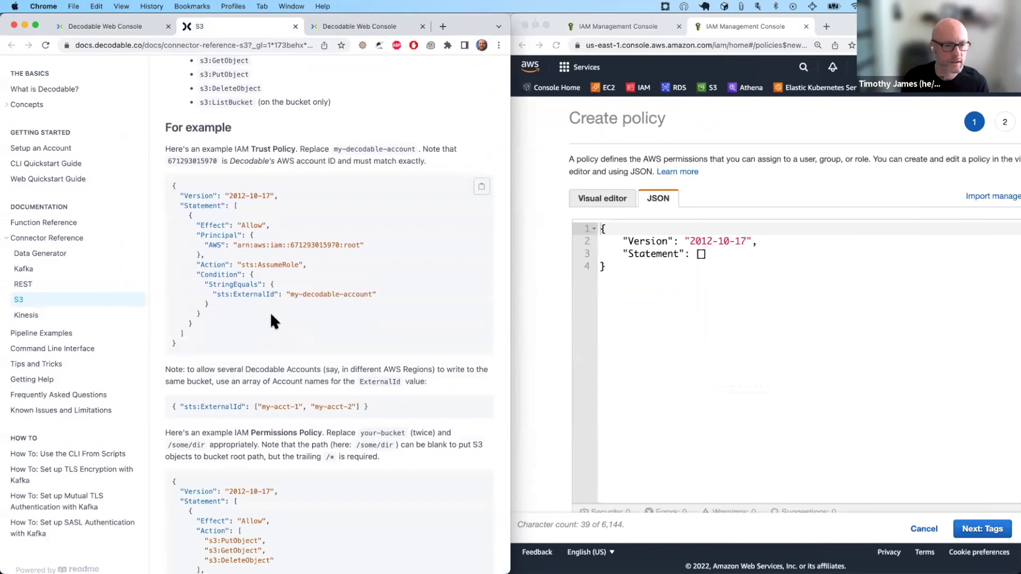
scroll(271, 320, "down", 4)
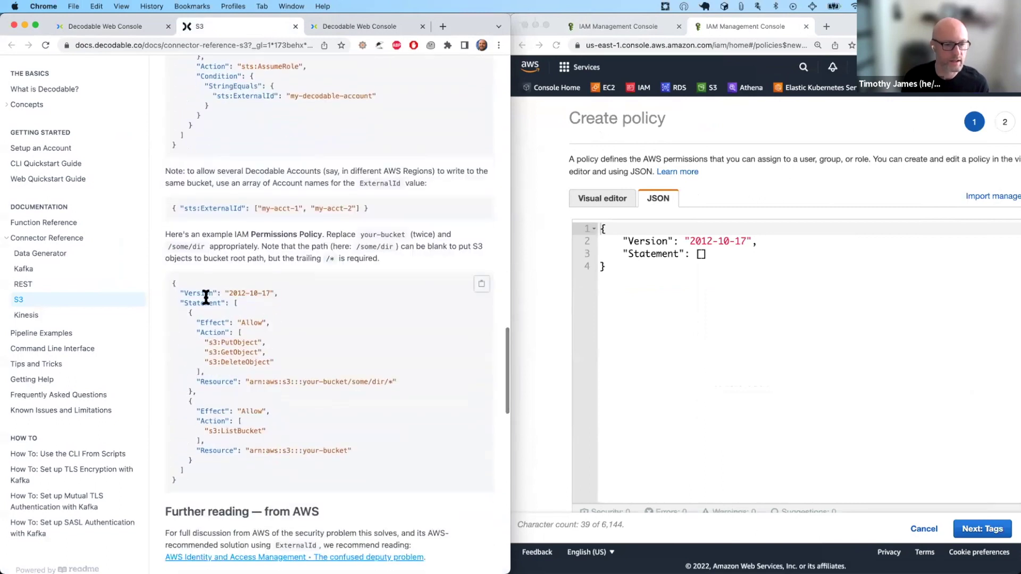
left_click_drag(243, 391, 257, 475)
key("super+c")
left_click(716, 319)
key("super+a")
left_click(717, 318)
key("super+a")
key("super+v")
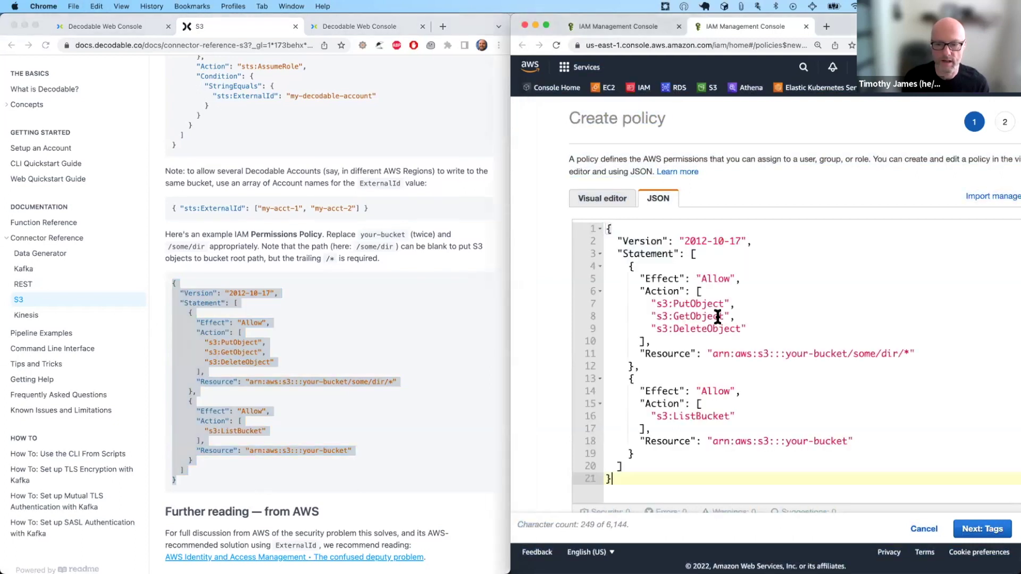
Copy the bucket name from the S3 connection form and replace your-bucket/some/dir with decodable-tim-demo-1-a in the policy's first Resource ARN, keeping /*.
left_click(129, 24)
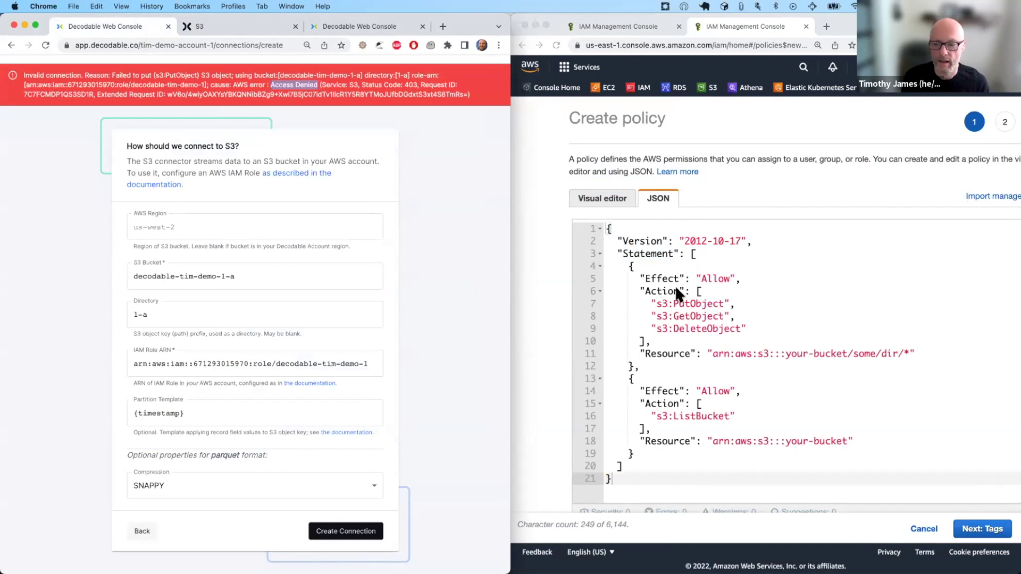
left_click(697, 311)
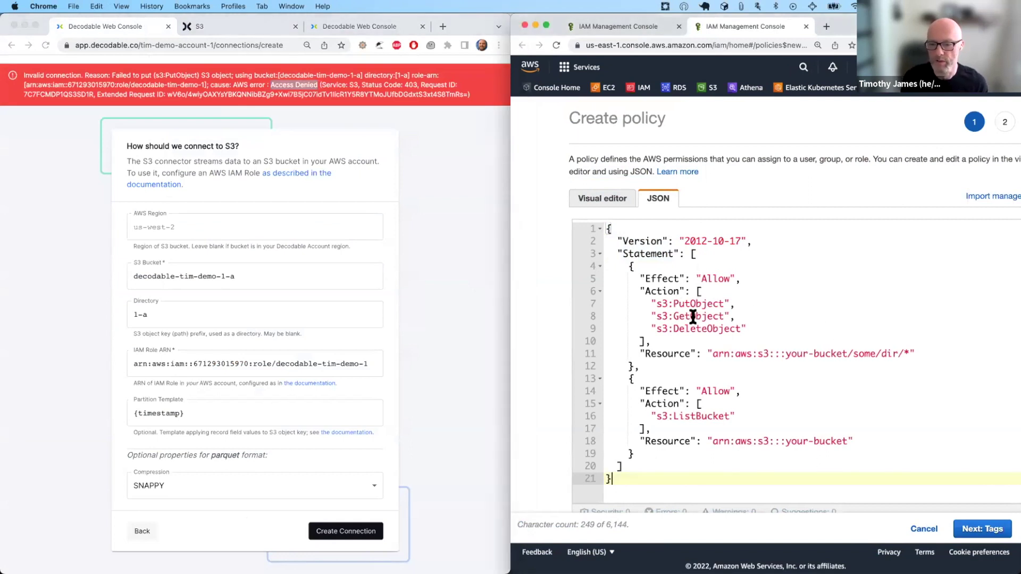
left_click(788, 354)
left_click(227, 279)
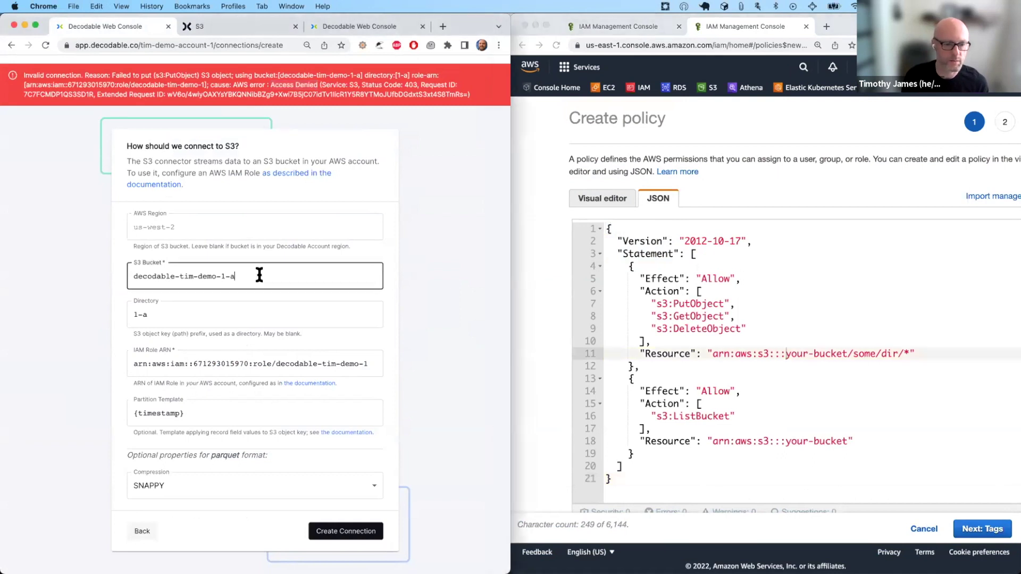
key("super+a")
key("super+c")
left_click(781, 350)
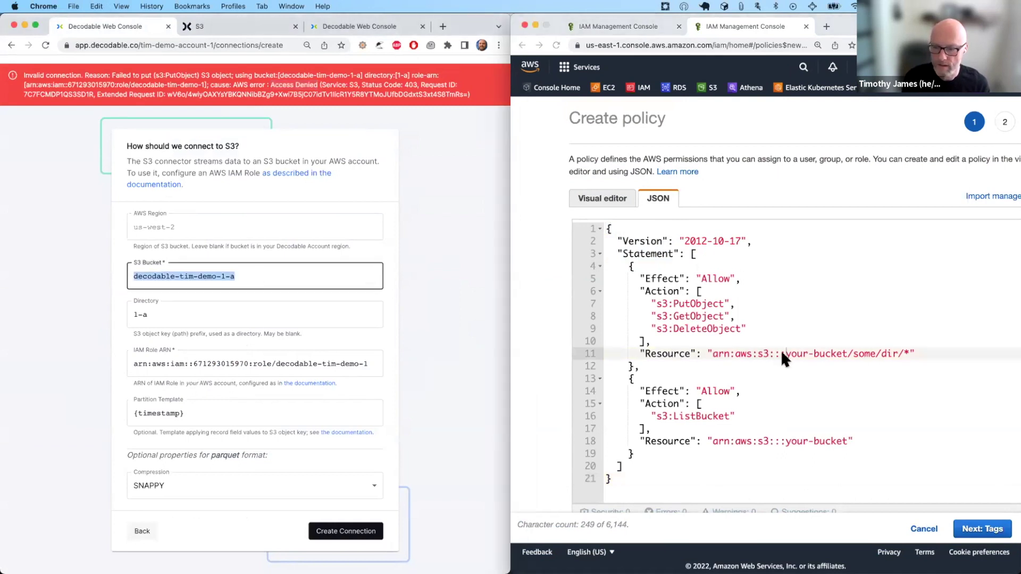
left_click(897, 353, "shift")
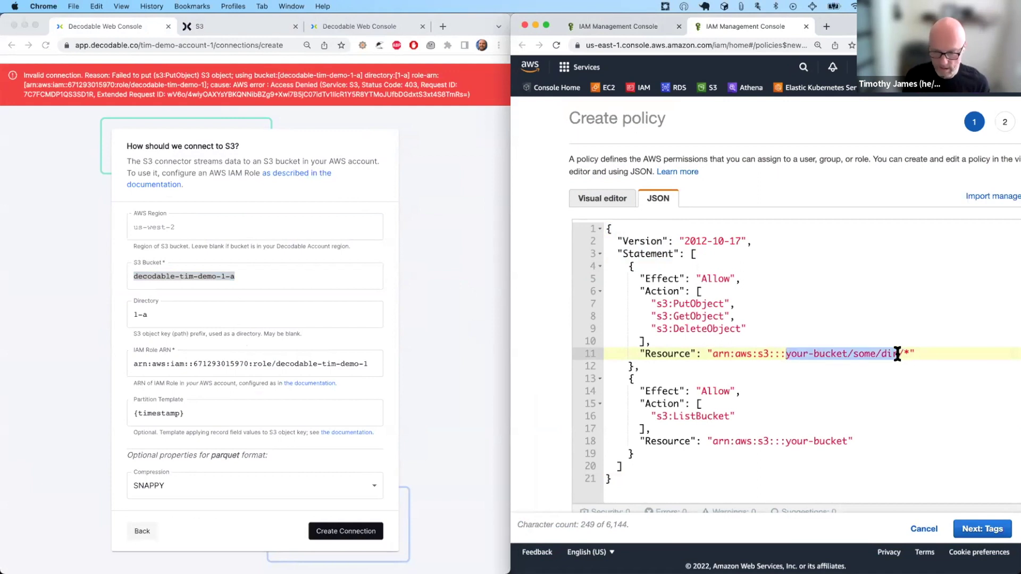
key("super+v")
Replace the your-bucket placeholder in the ListBucket statement's Resource ARN with decodable-tim-demo-1-a.
left_click(786, 441)
left_click(848, 441, "shift")
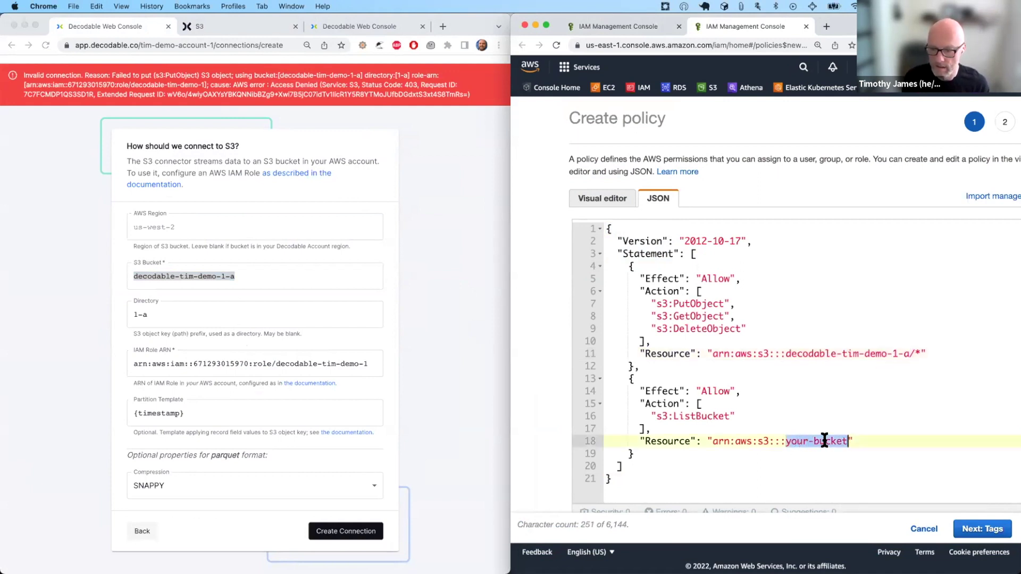
key("super+v")
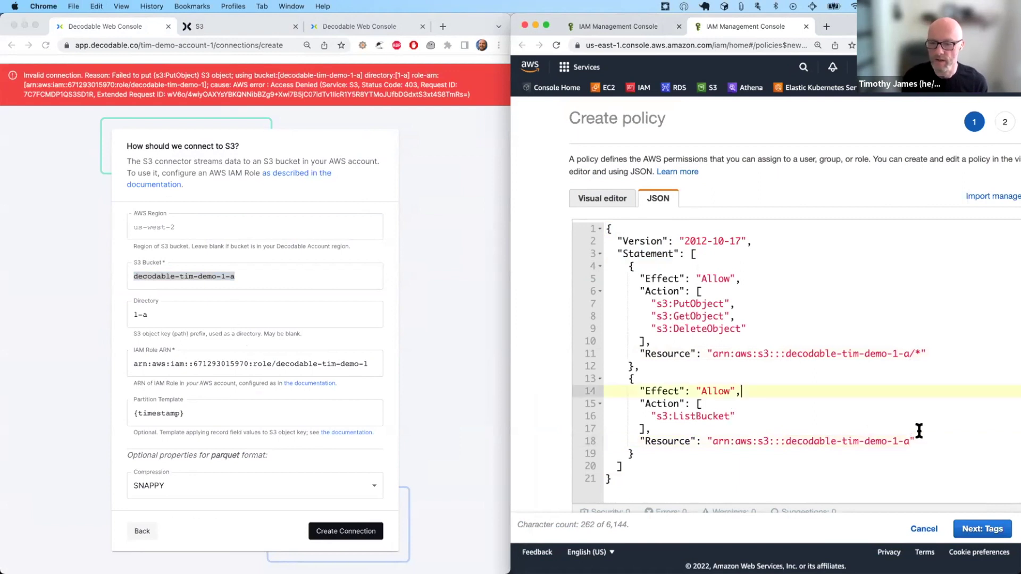
Continue to the policy review without adding tags, name the policy decodable-tim-demo-1-a after the bucket, and create it.
left_click(979, 528)
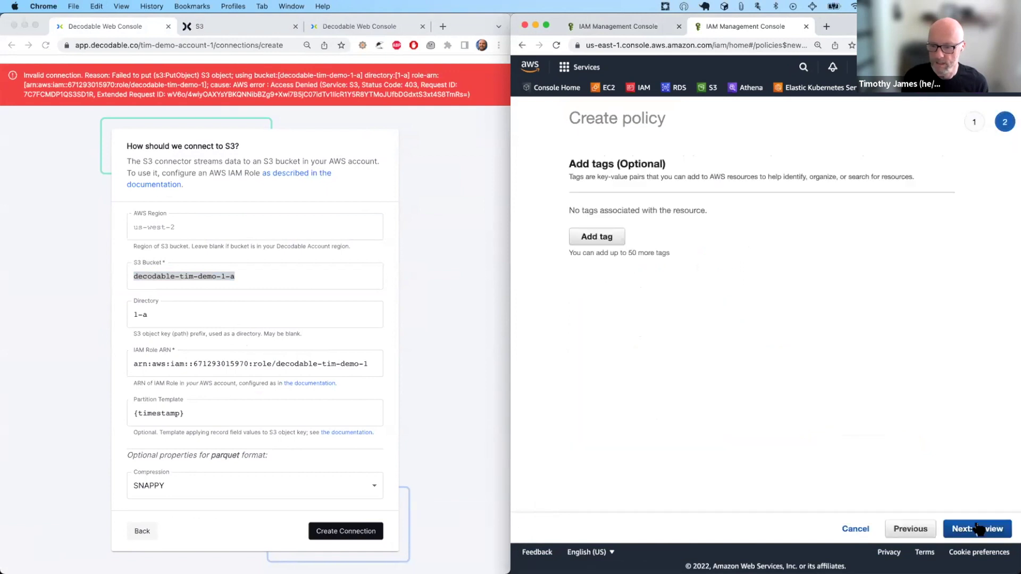
left_click(978, 528)
left_click(976, 529)
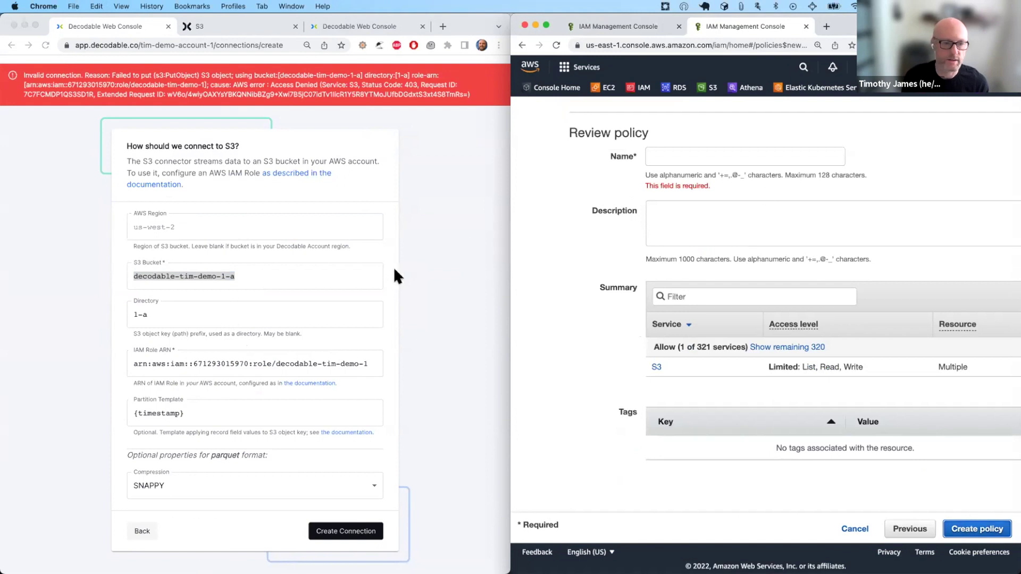
key("super+grave")
key("super+c")
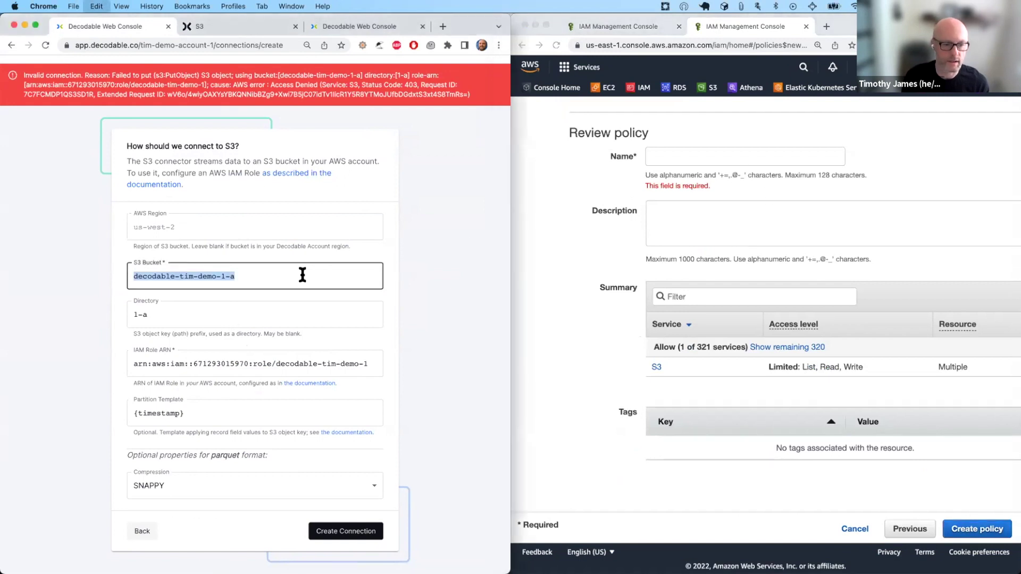
left_click(710, 155)
left_click(711, 154)
key("super+v")
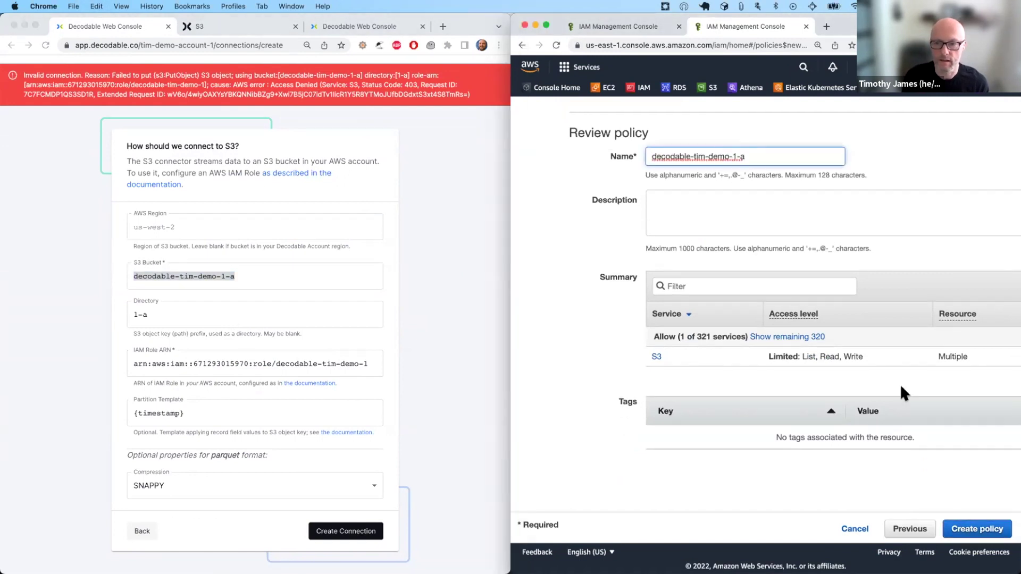
left_click(977, 530)
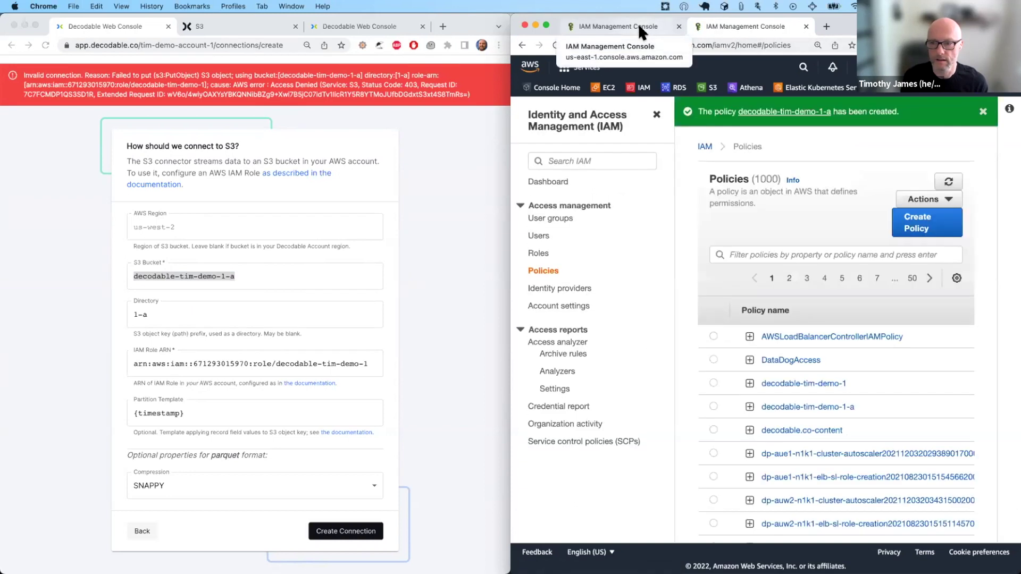
Return to the role's attach-policies page, filter for decodable-tim-demo-1-a, and attach that policy to role decodable-tim-demo-1.
left_click(639, 27)
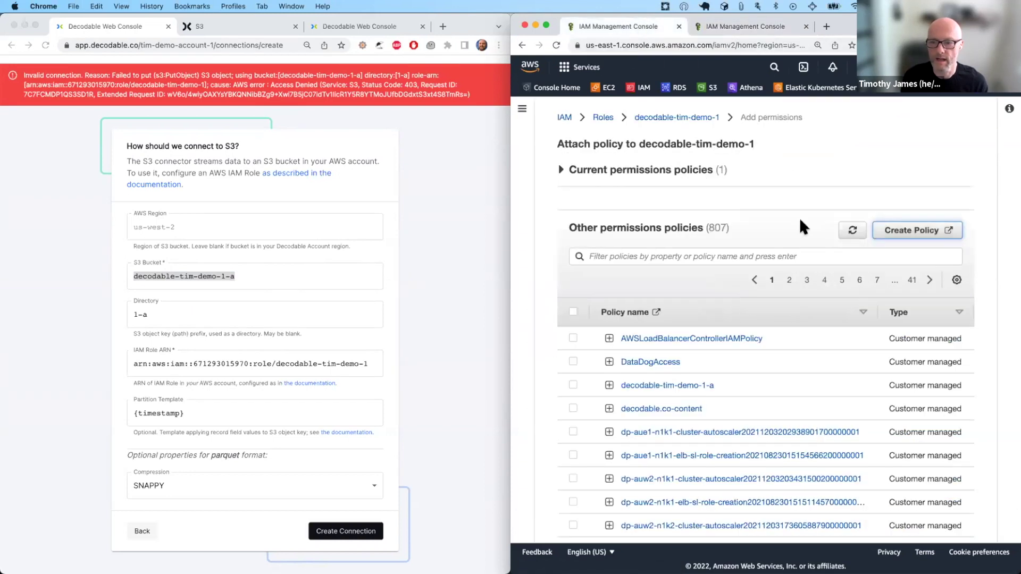
left_click(739, 257)
key("super+v")
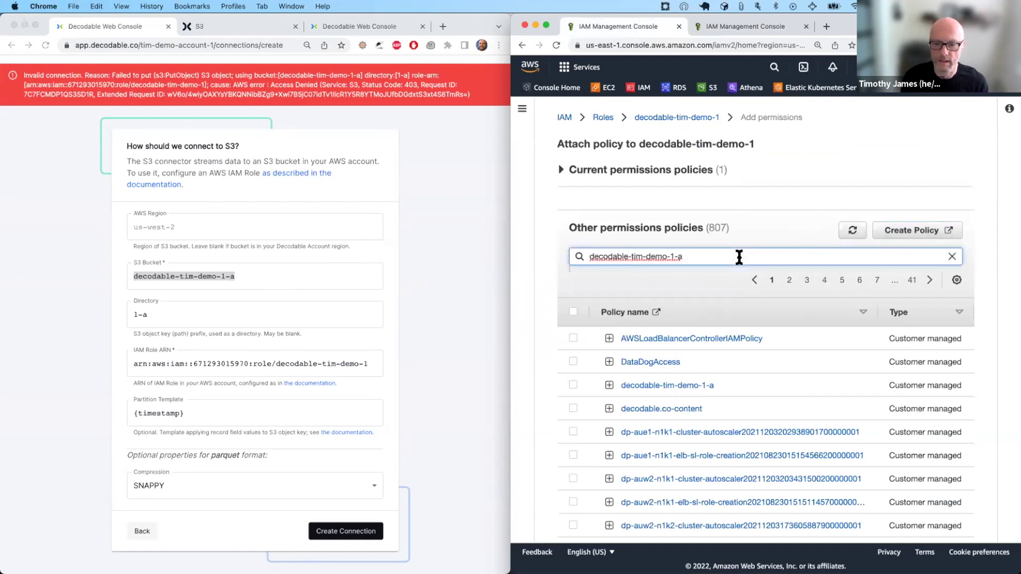
key("Return")
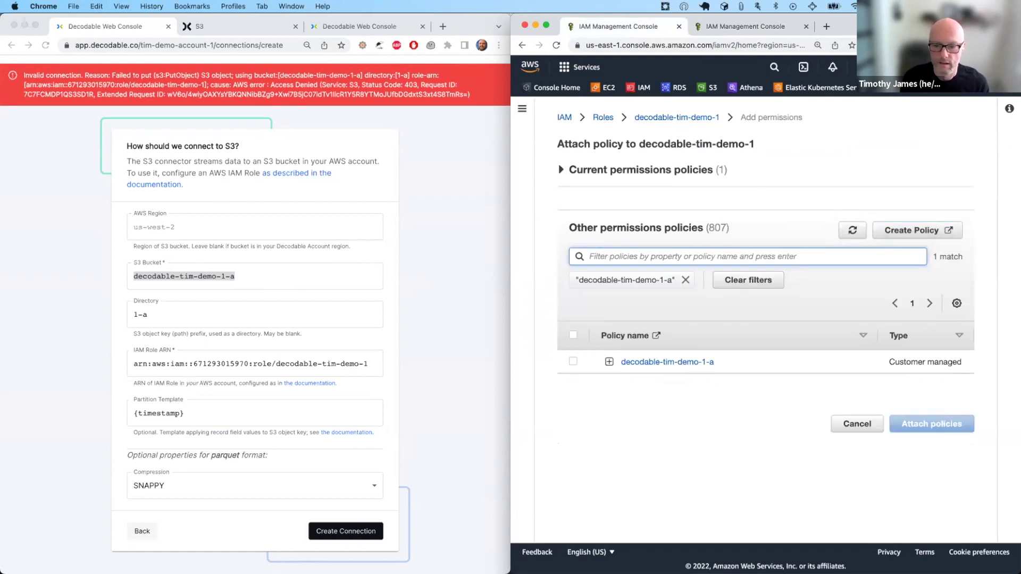
left_click(573, 361)
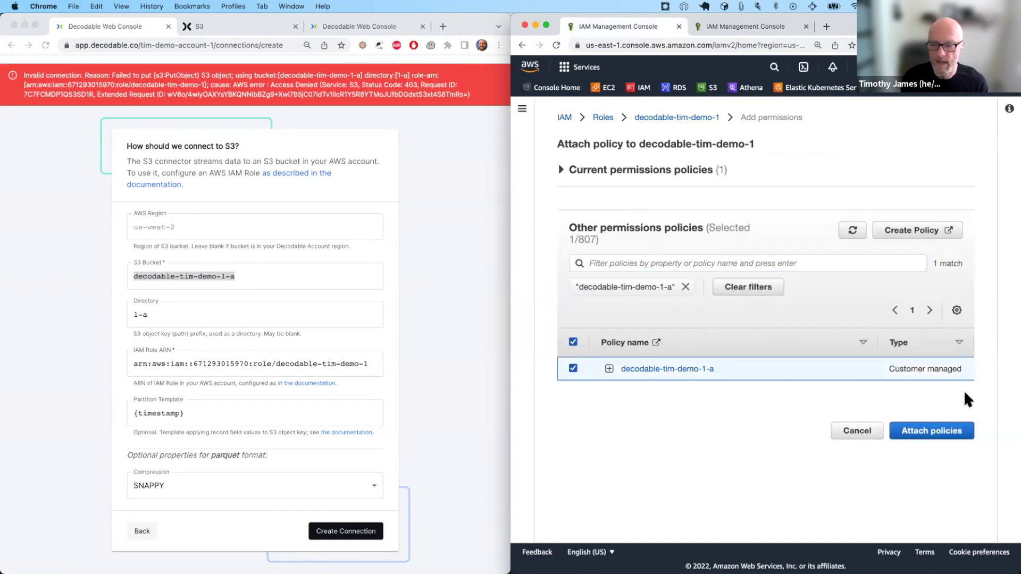
left_click(950, 433)
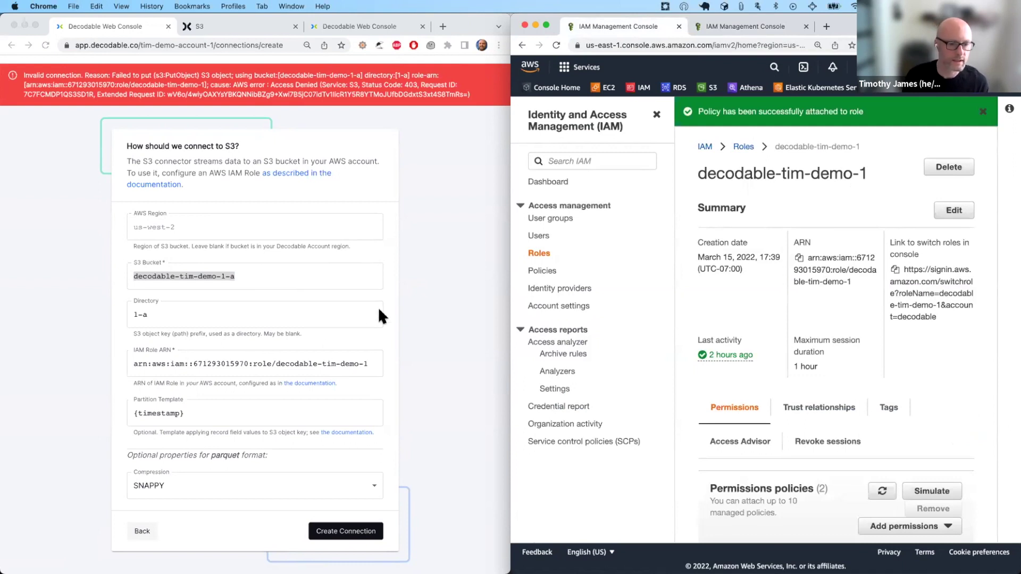
Create the S3 connection in Decodable with the existing settings and start it.
left_click(400, 307)
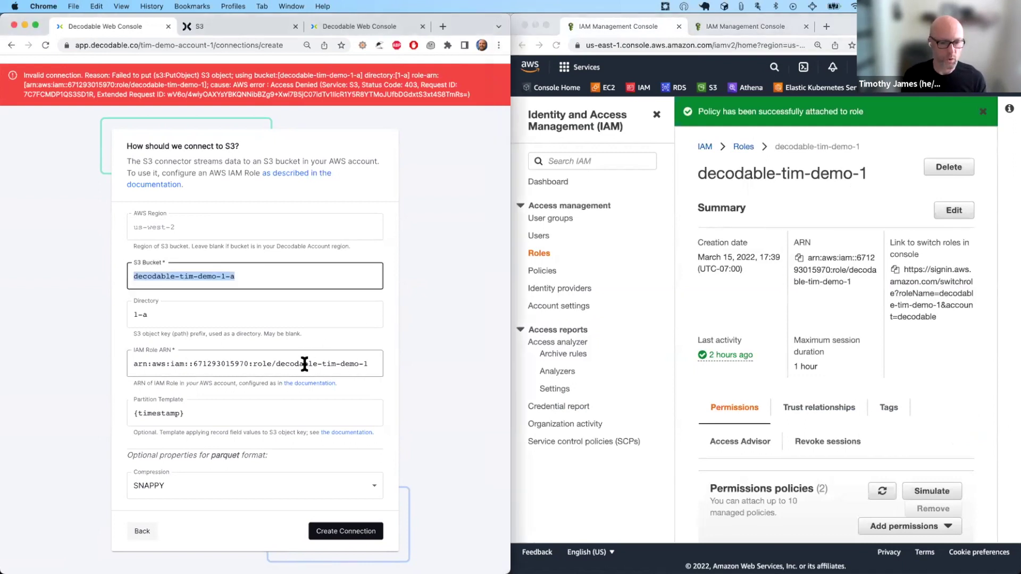
left_click(354, 531)
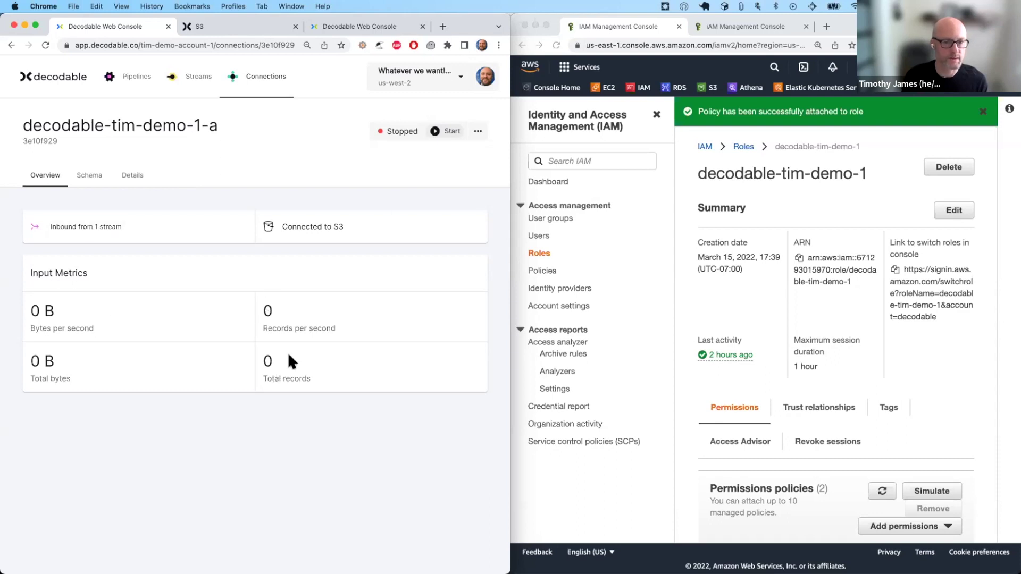
left_click(439, 128)
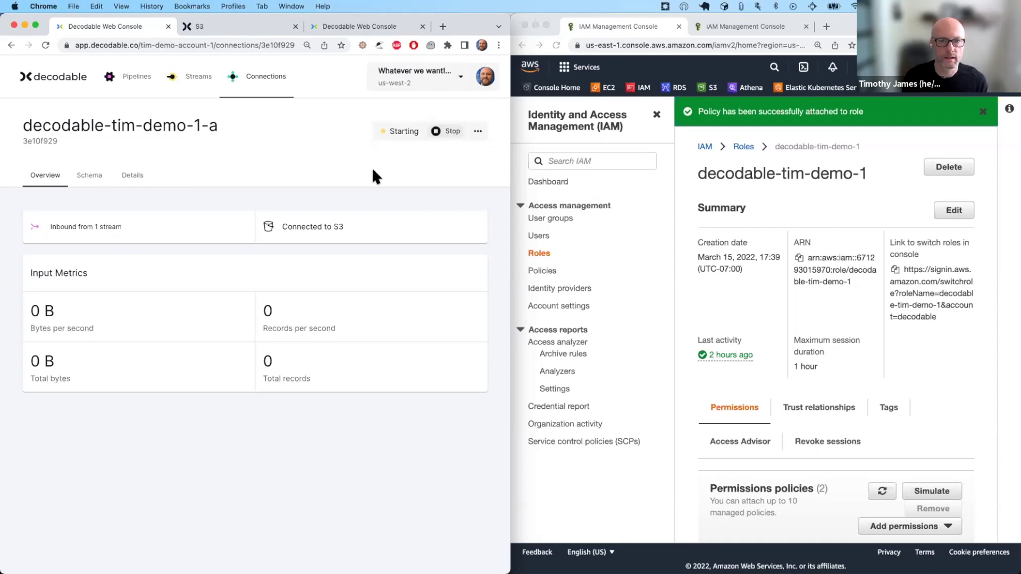
Switch to the open S3 page of bucket decodable-tim-demo-1-a and collapse its side navigation to view the object list.
key("super+shift+a")
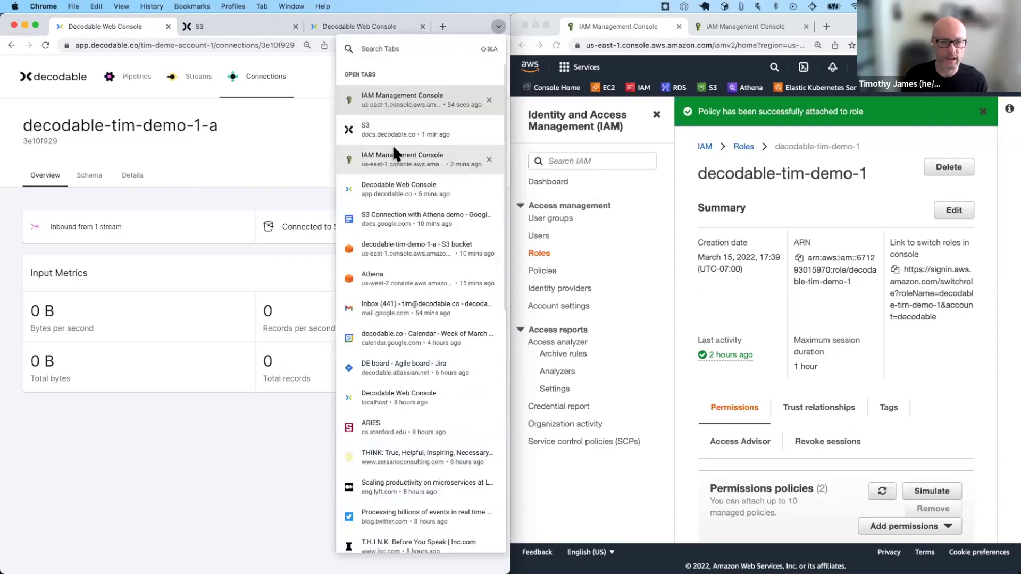
left_click(412, 248)
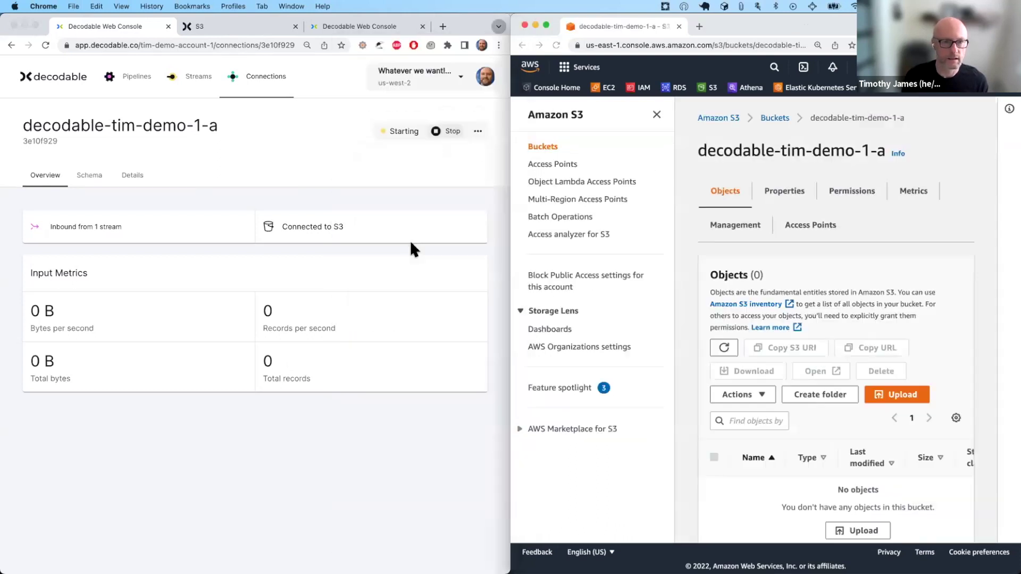
left_click(657, 114)
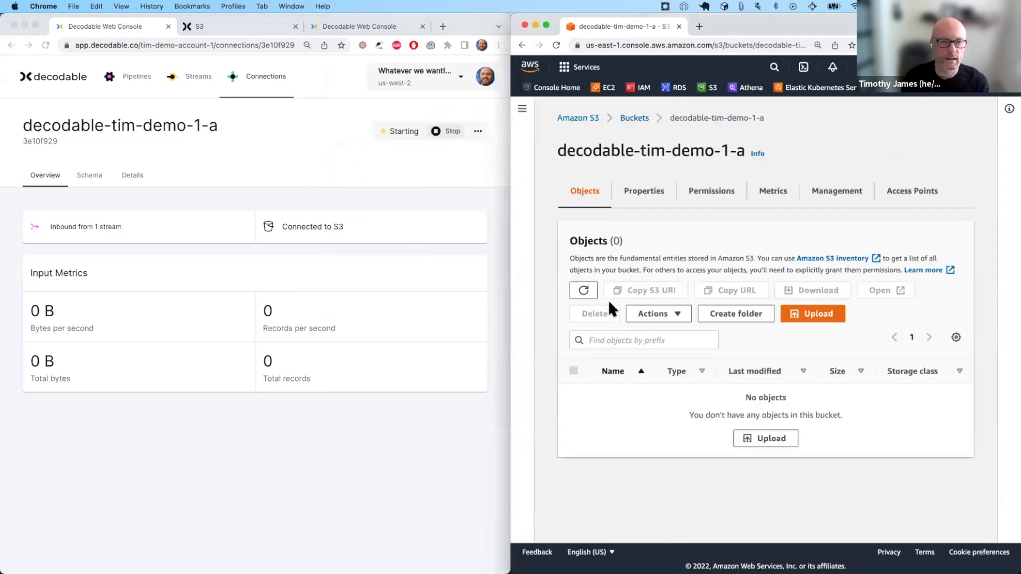